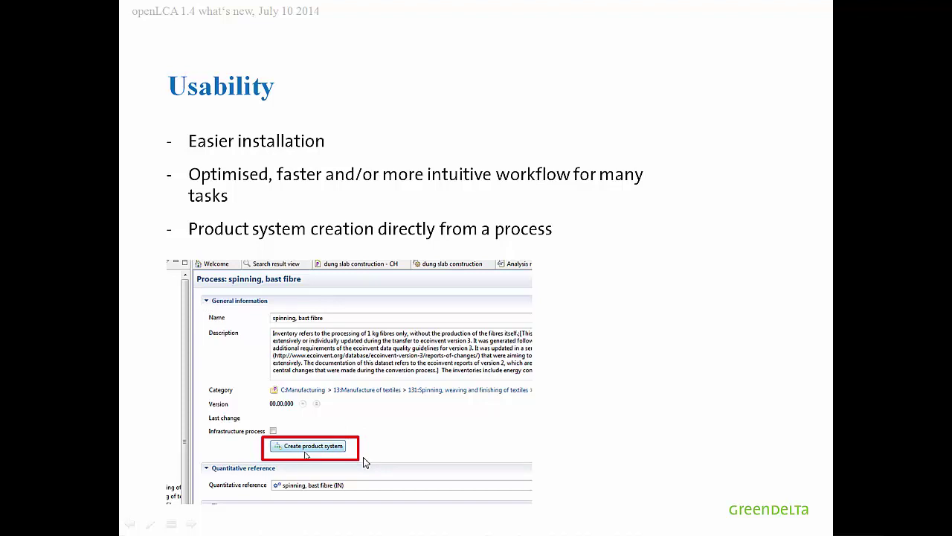
Step: Advance the slideshow to reveal the list of Usability workflow improvements
click(602, 451)
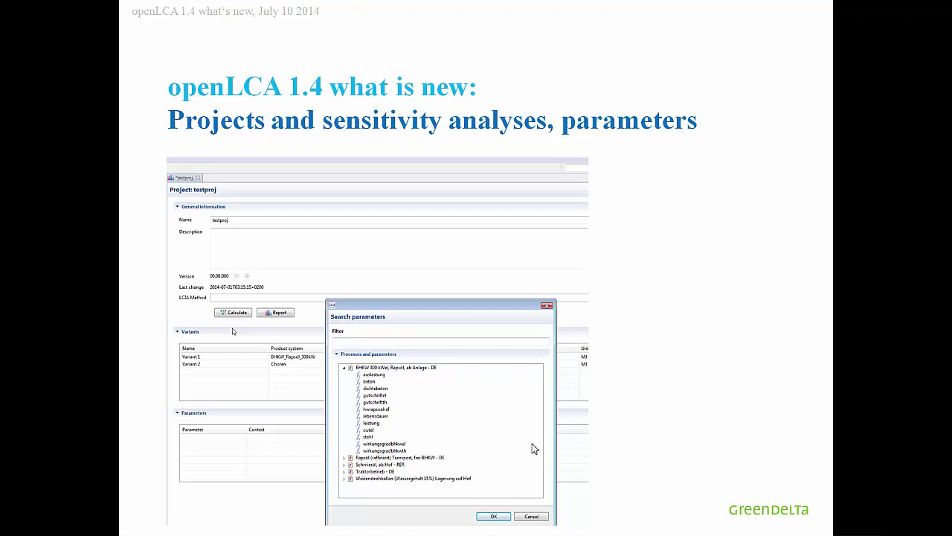
Step: Advance to the Regionalised LCIA modeling slide with the Land use result map
click(532, 449)
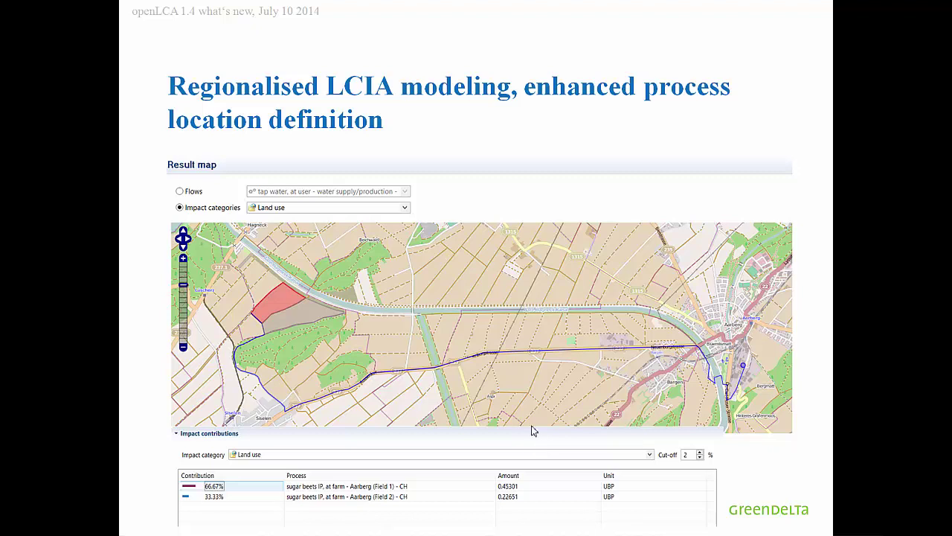
Step: Advance the slideshow to the slide with the ecoregions world map
click(532, 430)
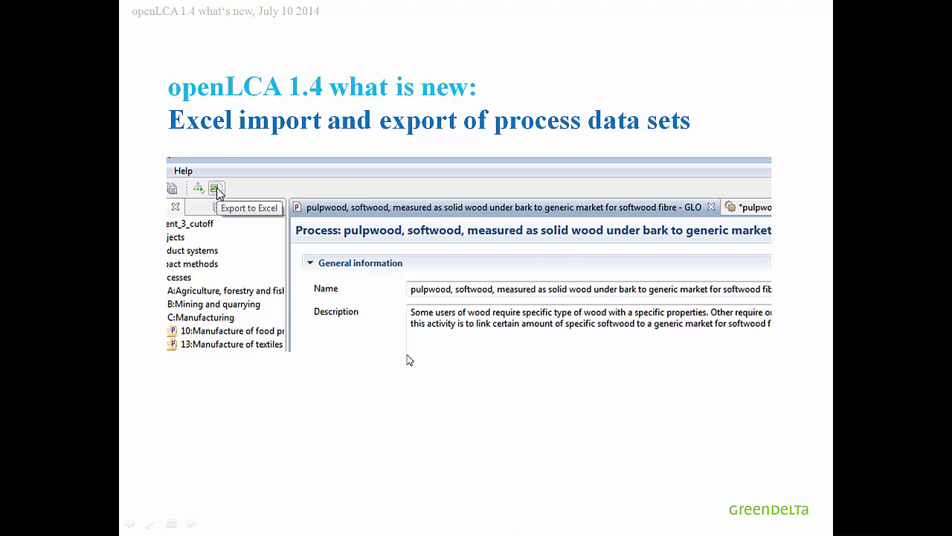
Step: Reveal the Excel import dialog screenshot on the current slide
click(428, 379)
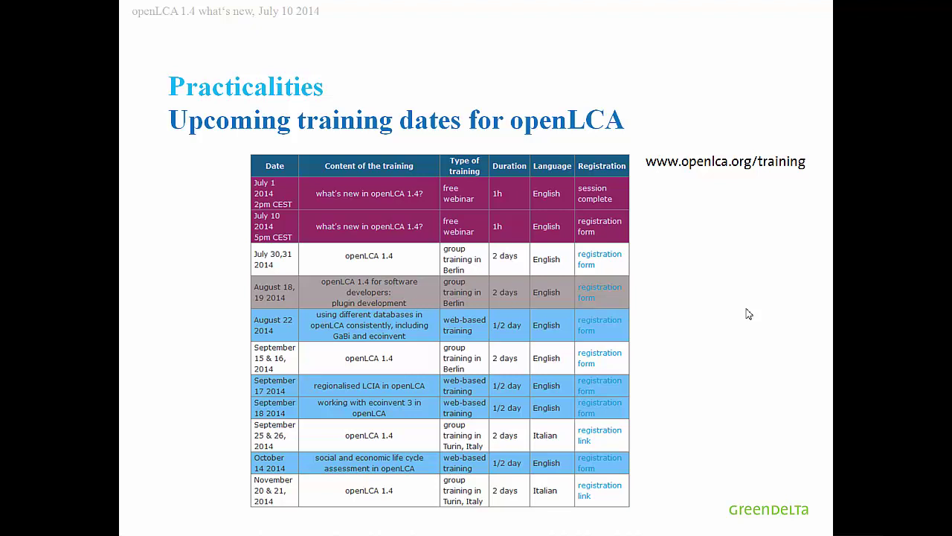
Step: Advance the slideshow past the training dates slide
key(Right)
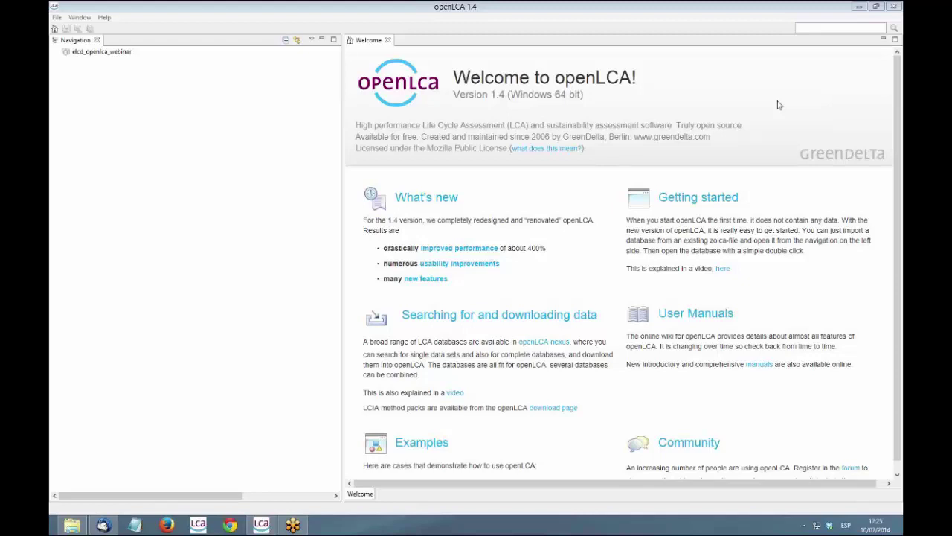
Step: Import ecoinvent3_1_allocation_default.zolca as a new database and select it in navigation
right_click(211, 101)
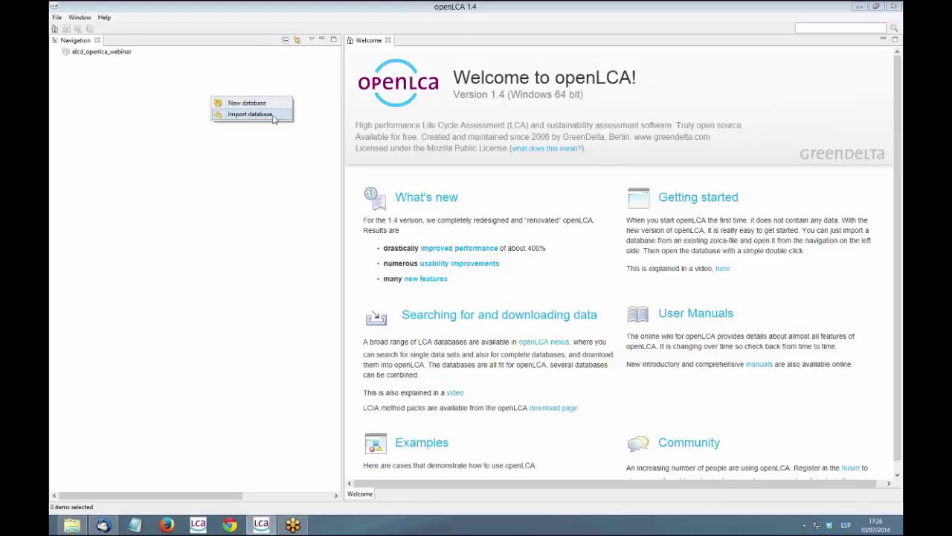
click(272, 116)
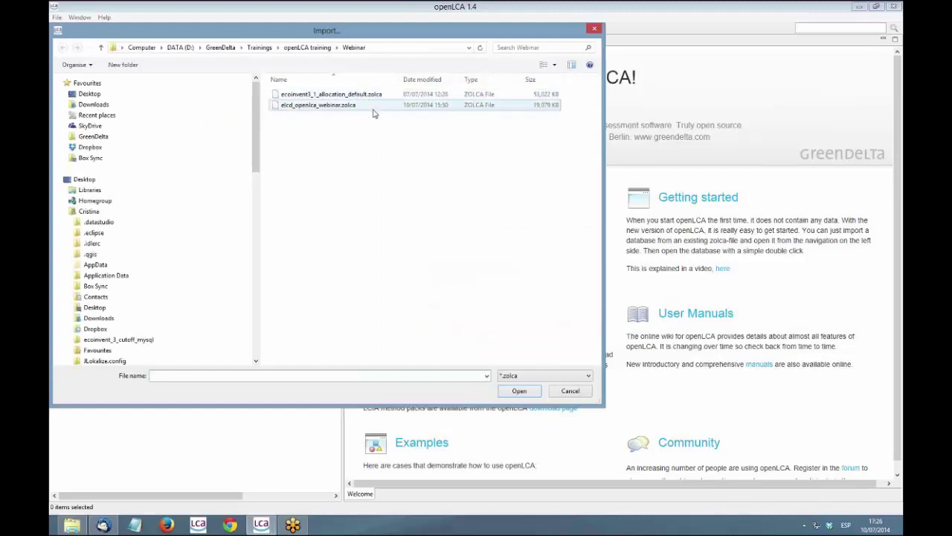
click(366, 97)
double_click(367, 96)
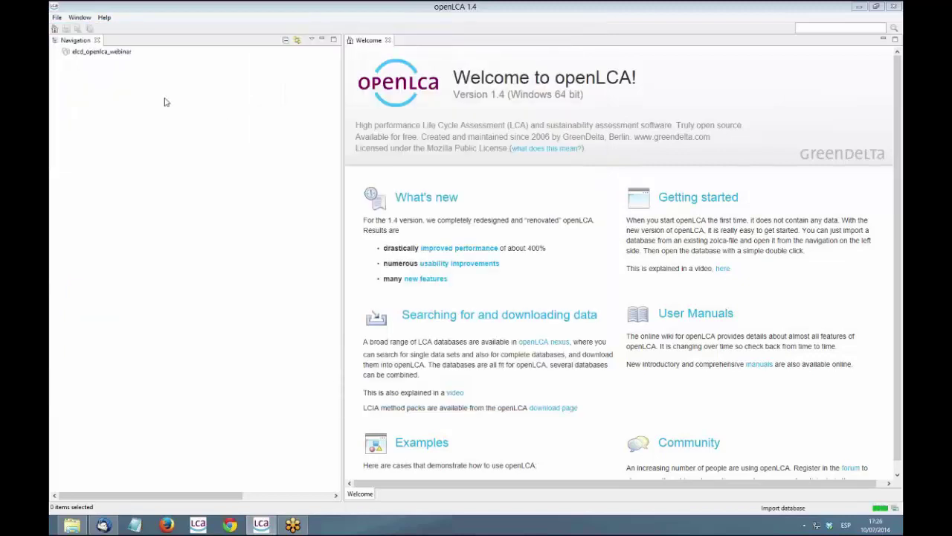
click(109, 53)
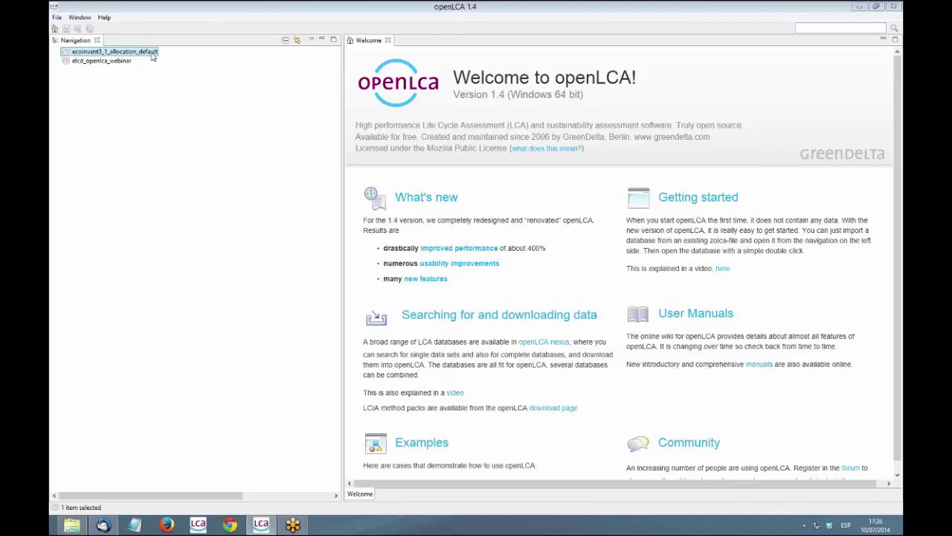
Step: Create a new local database named ref_data
right_click(176, 87)
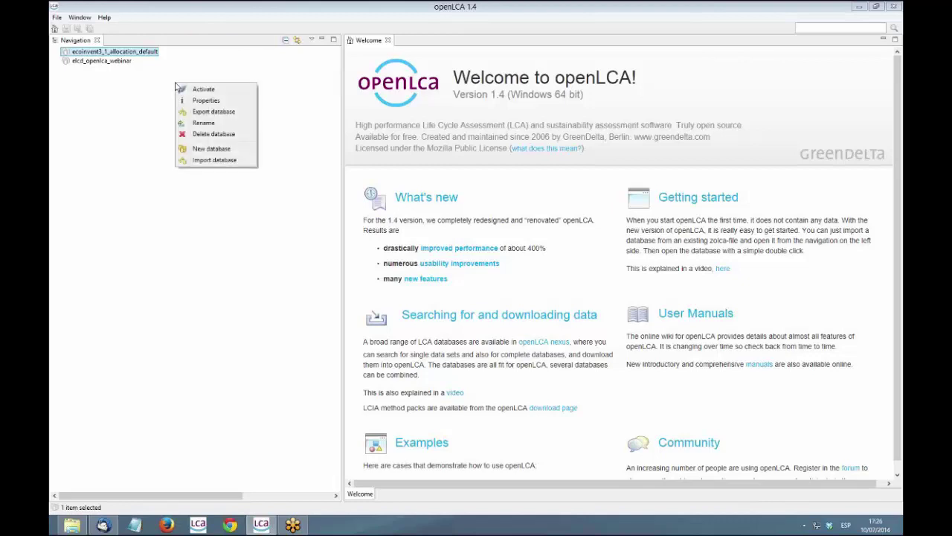
click(206, 150)
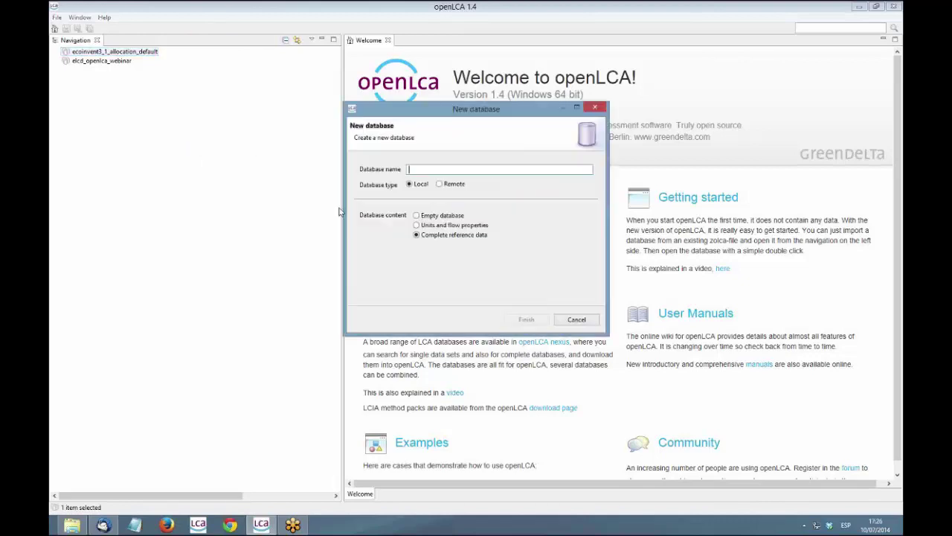
click(442, 186)
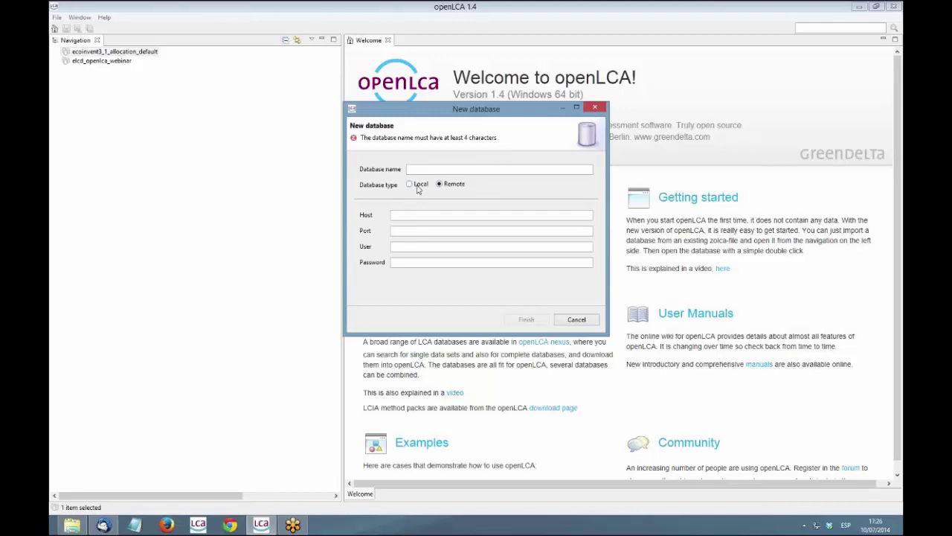
click(418, 187)
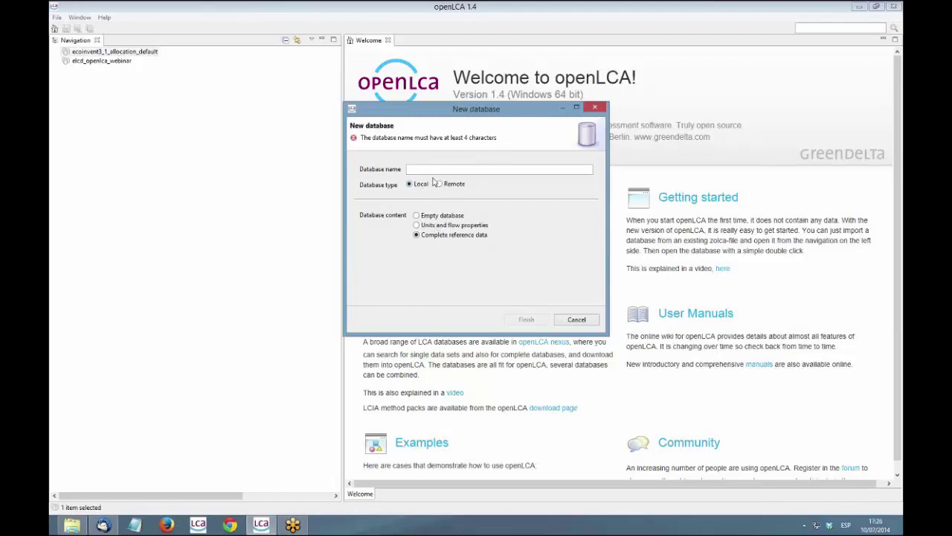
click(434, 171)
text(ref_data)
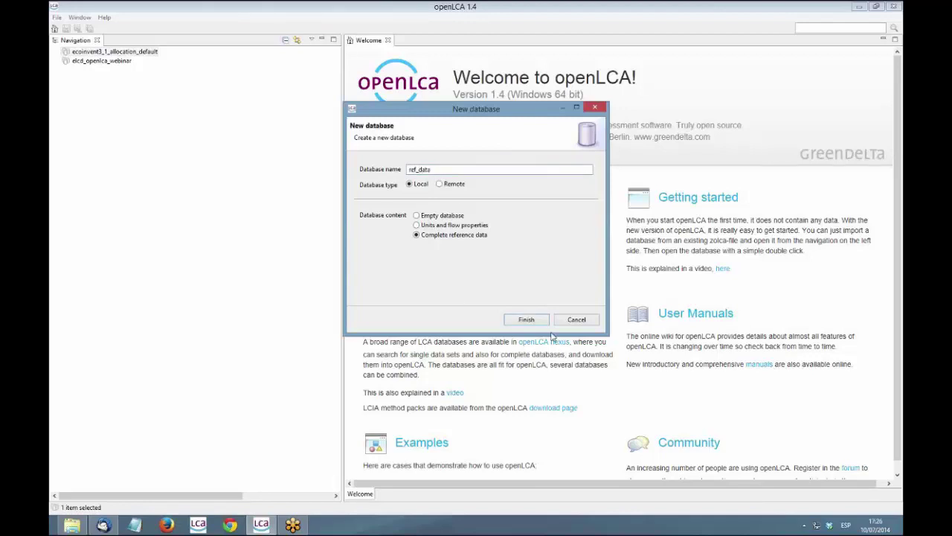
click(532, 325)
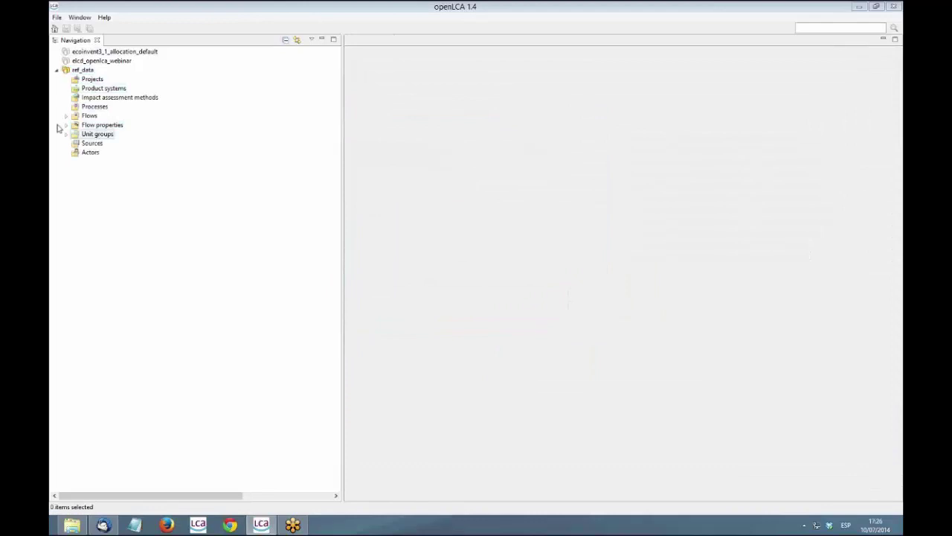
Step: Expand ref_data's Flows, Elementary flows, Flow properties and Unit groups folders
click(67, 116)
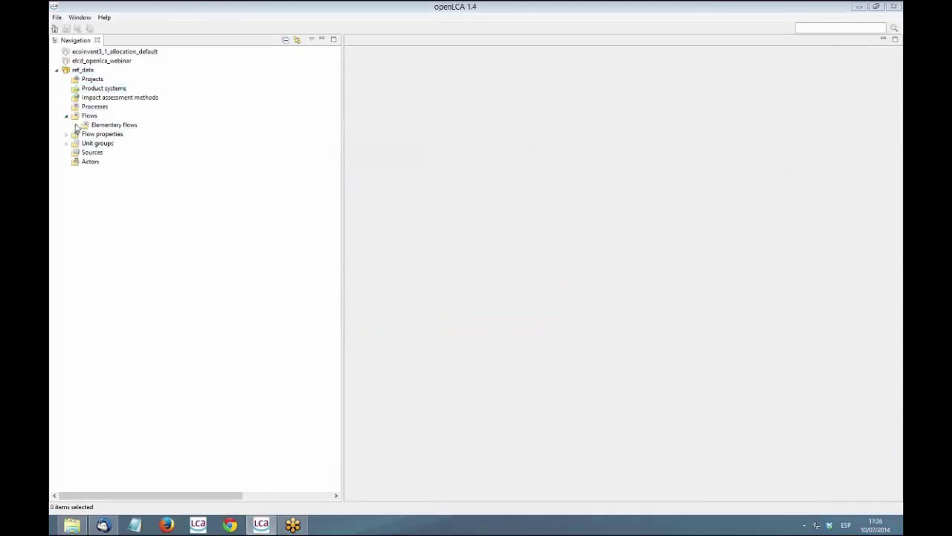
click(76, 125)
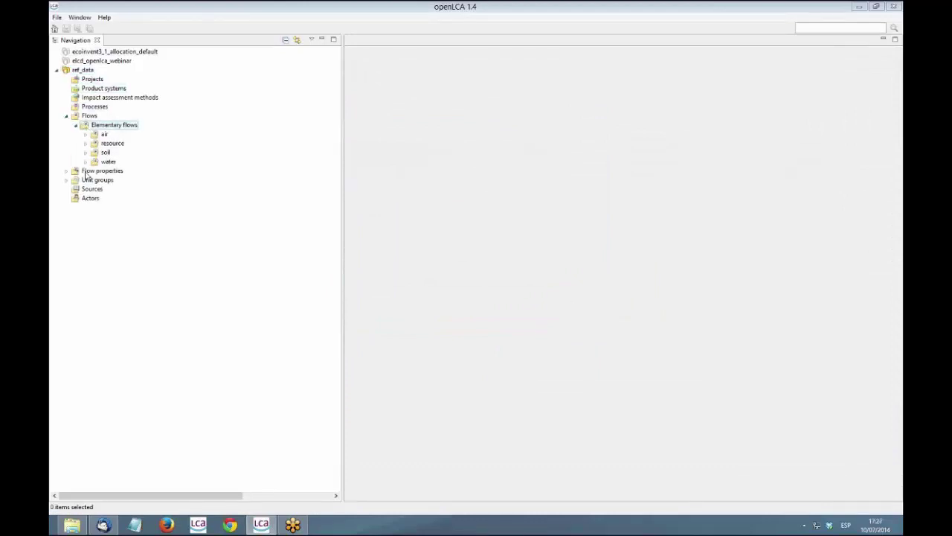
click(66, 171)
click(66, 199)
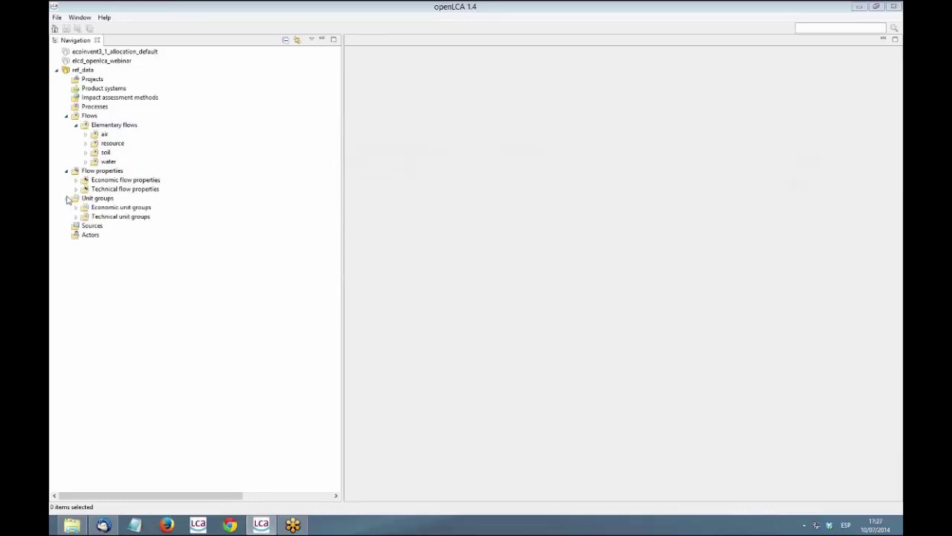
click(56, 70)
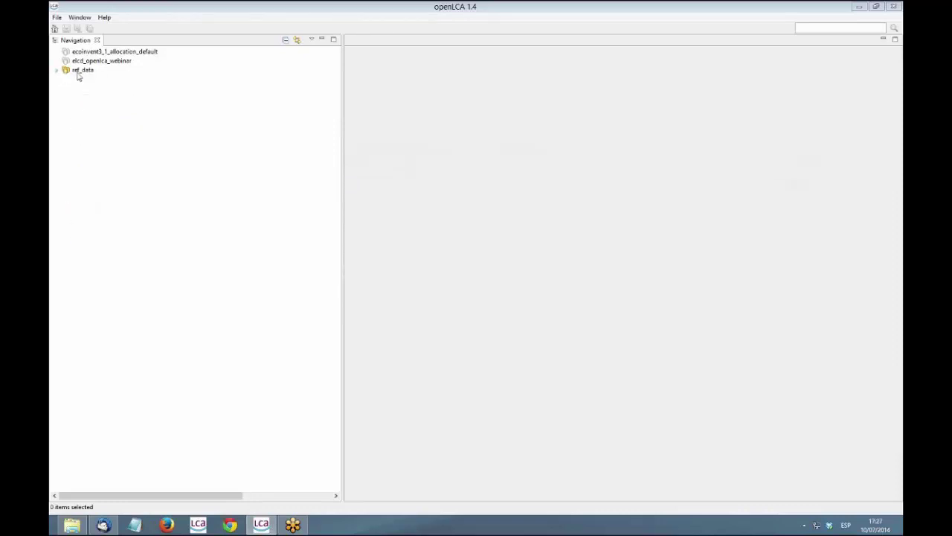
click(56, 72)
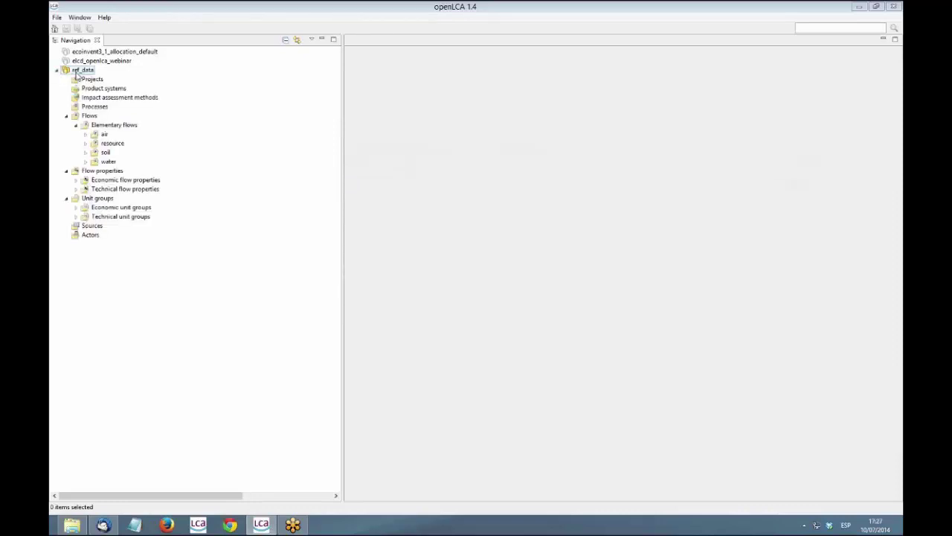
Step: Look through ref_data's Database Import options, including zolca-file, then cancel without importing
right_click(76, 73)
click(104, 136)
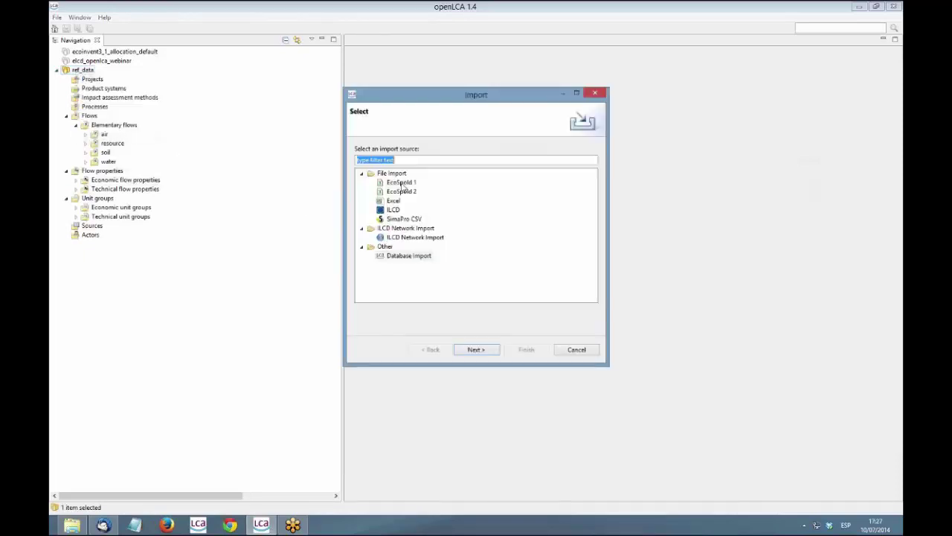
click(417, 194)
click(410, 257)
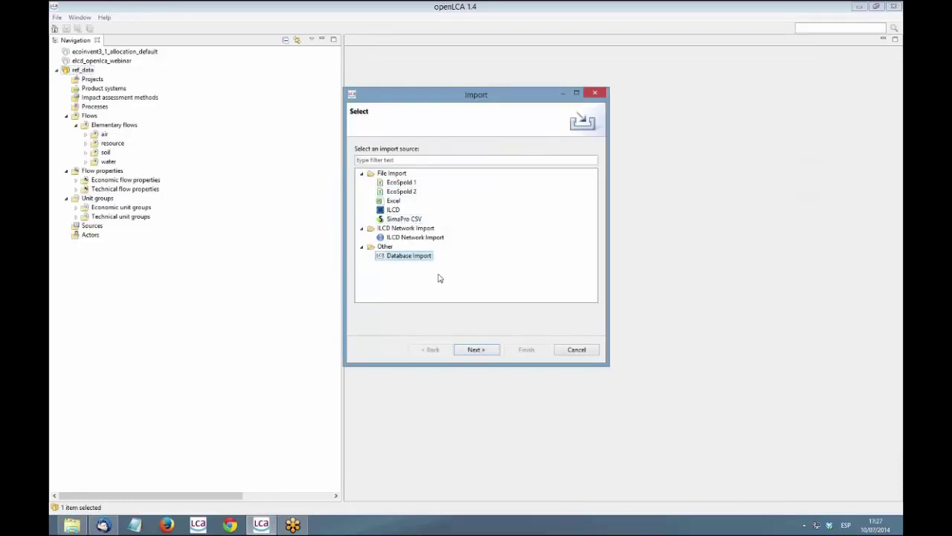
click(480, 351)
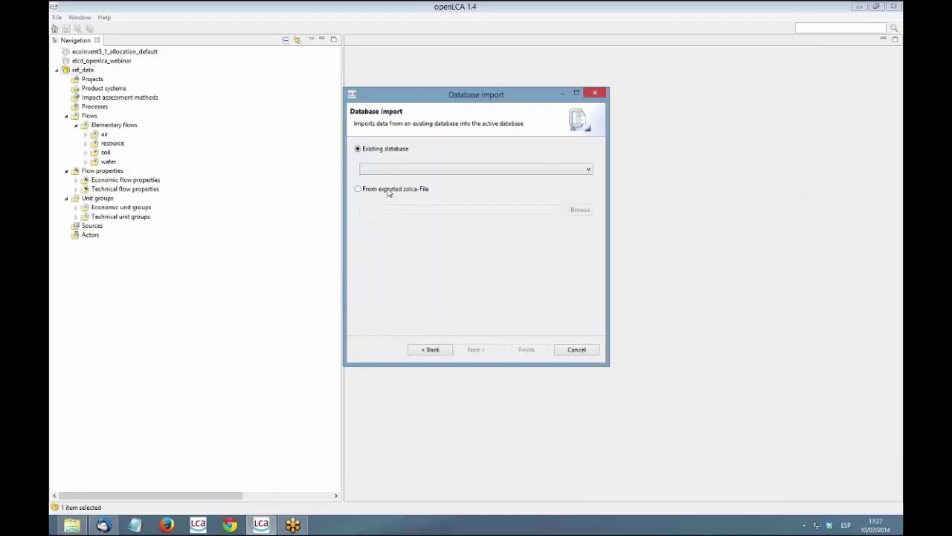
click(389, 190)
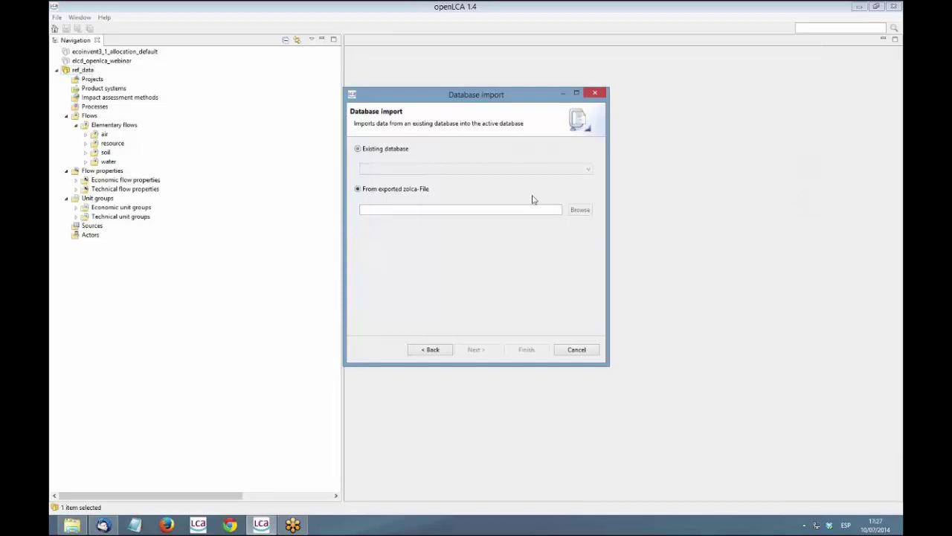
click(595, 94)
Step: Activate elcd_openlca_webinar and expand its Processes > Systems > Packaging folders
double_click(79, 69)
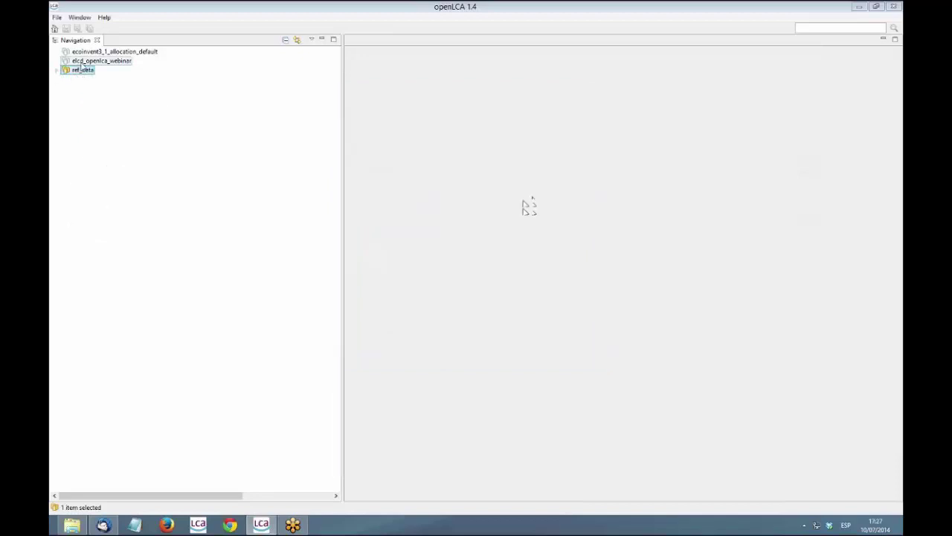
double_click(78, 61)
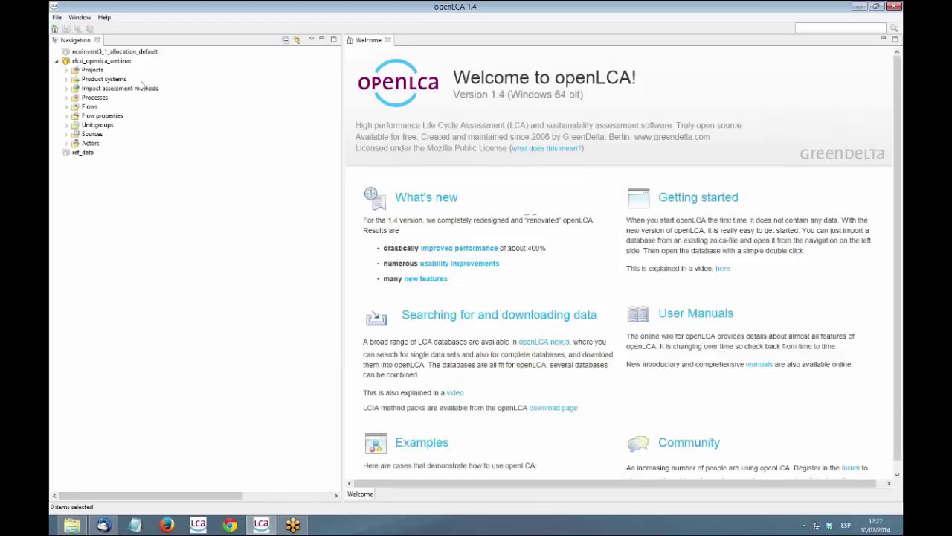
click(67, 101)
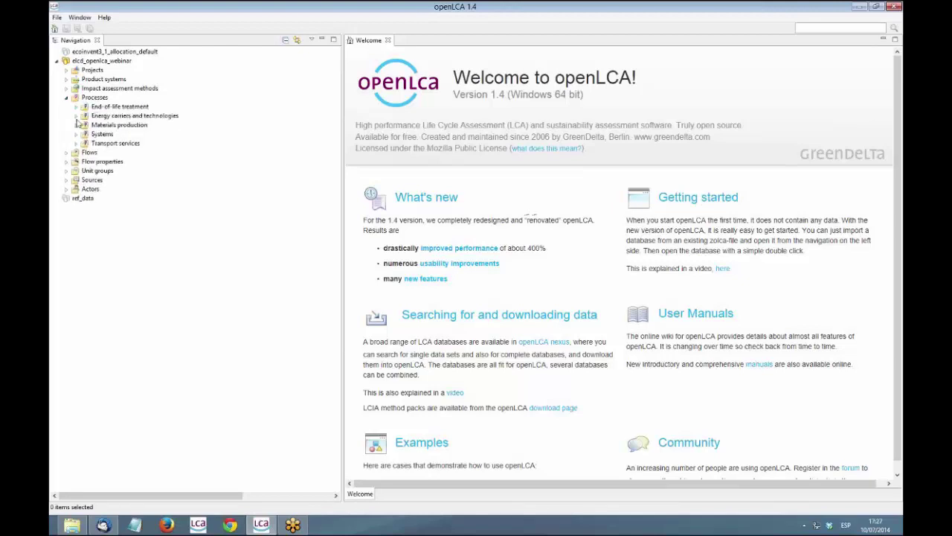
click(76, 134)
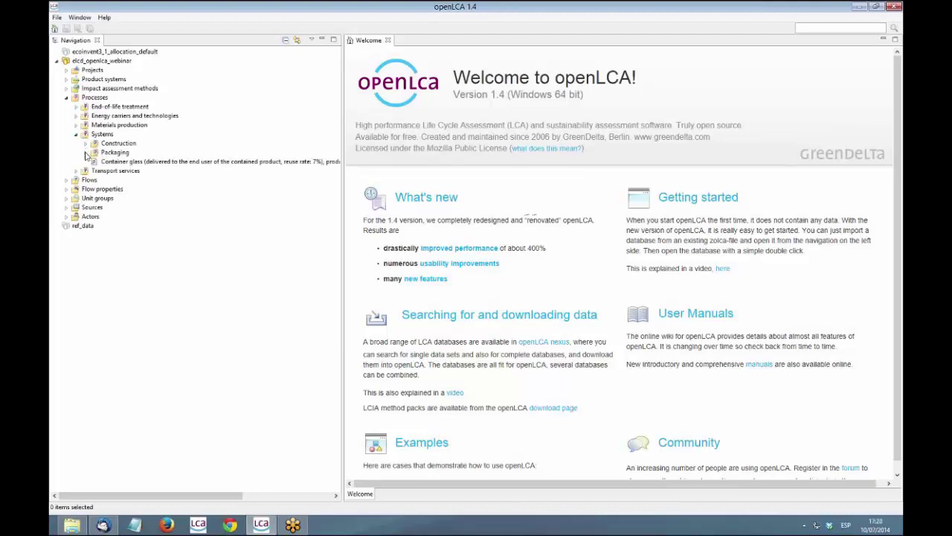
click(86, 152)
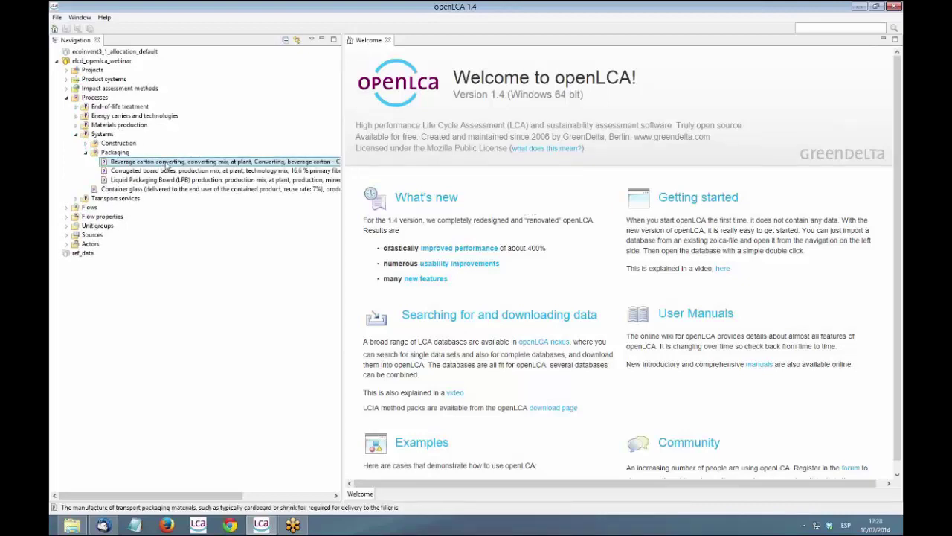
Step: Open the Beverage carton converting process, widen its editor, and scroll through General information
double_click(168, 164)
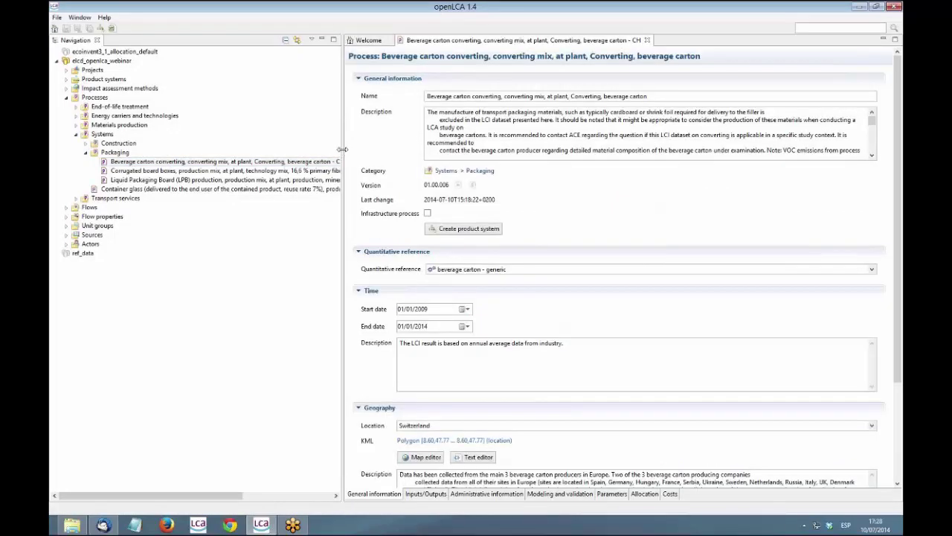
drag(342, 148, 283, 148)
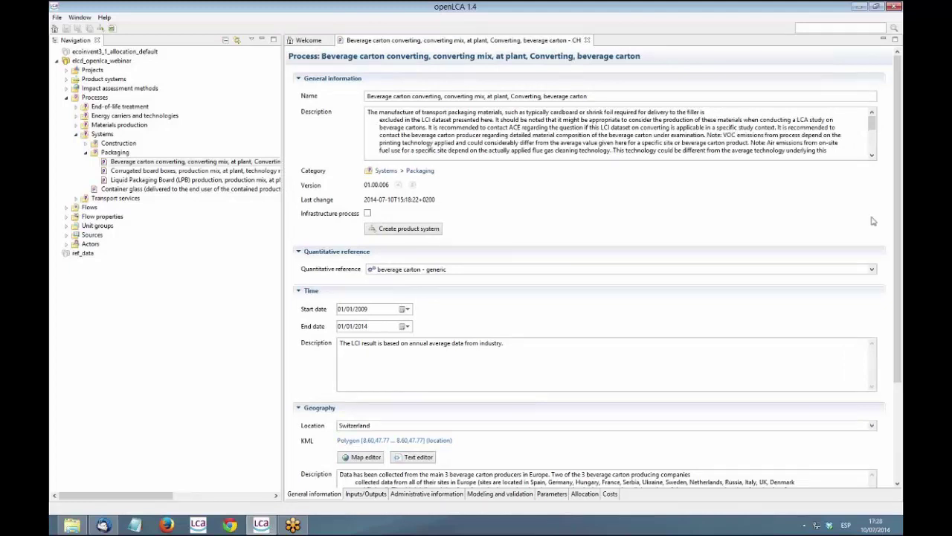
drag(898, 228, 896, 261)
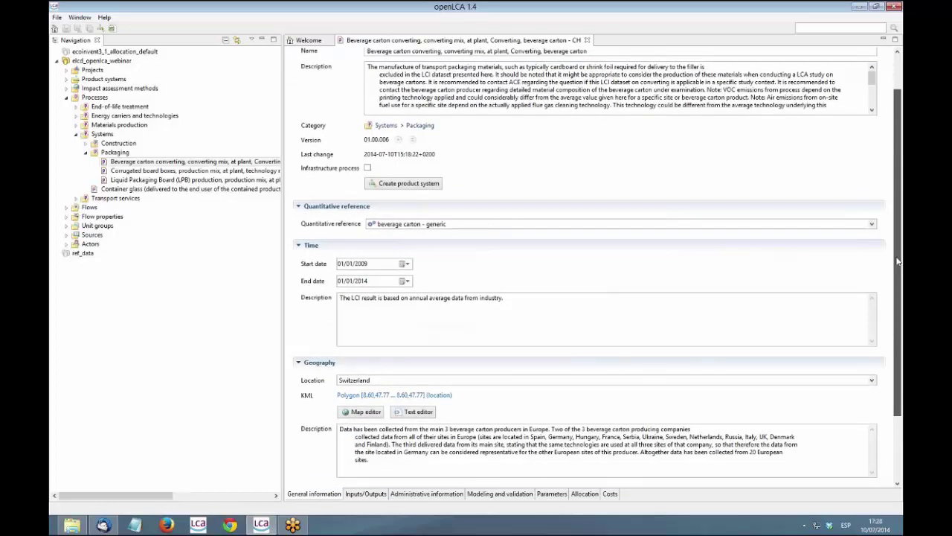
scroll(442, 233, down, 3)
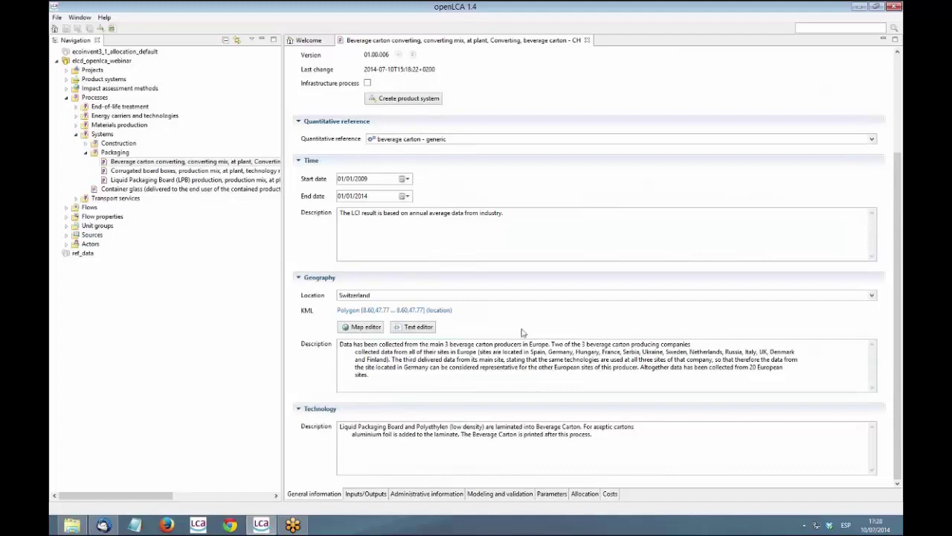
click(352, 330)
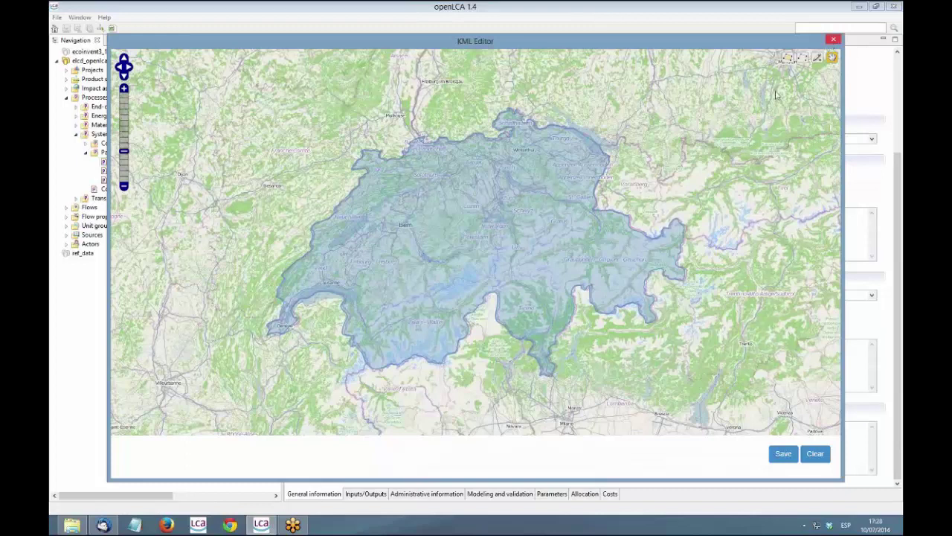
click(834, 39)
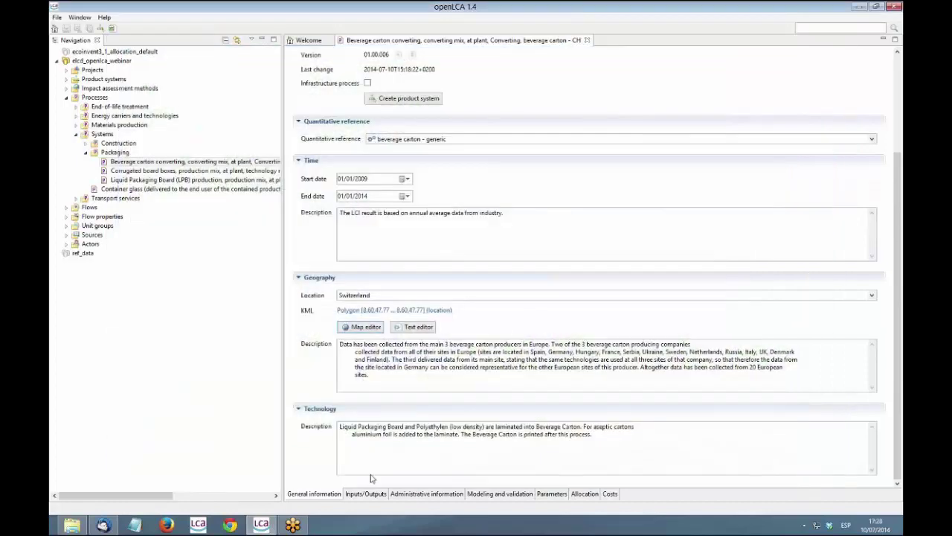
Step: Show the process's Inputs/Outputs tables and browse 'carbon dio' air flows without adding any
click(368, 495)
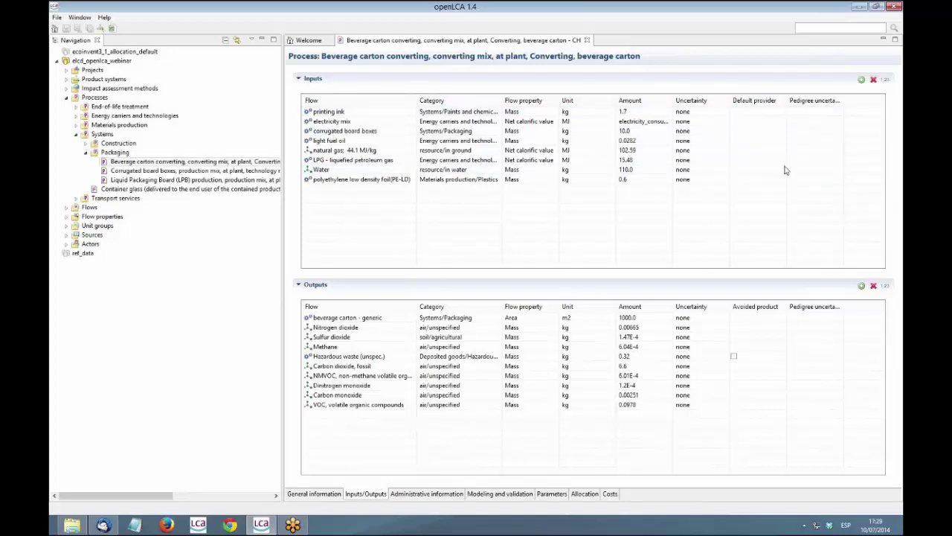
click(861, 81)
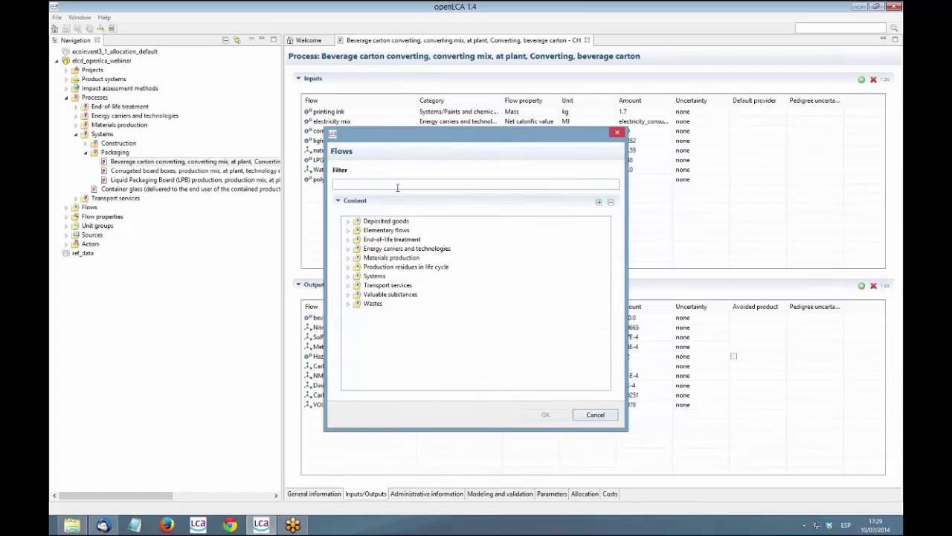
text(carbon dio)
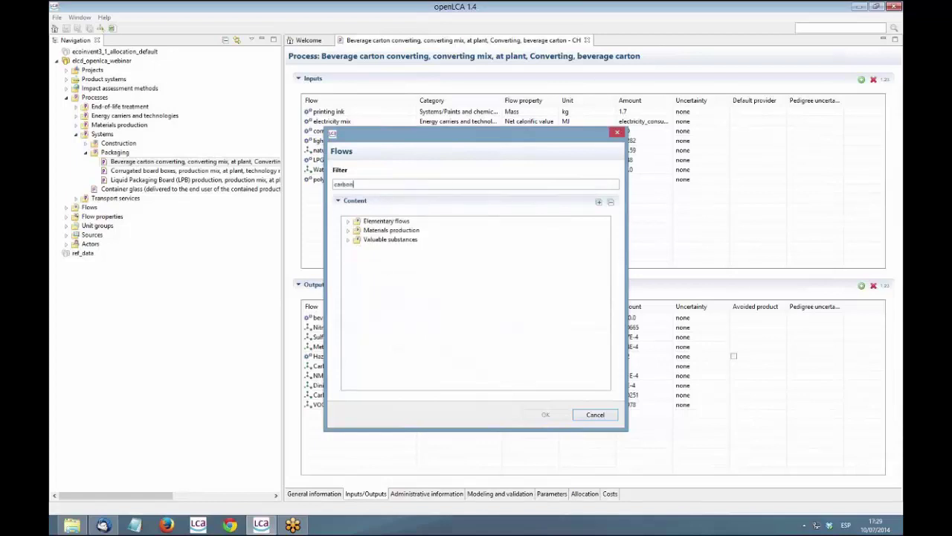
click(347, 222)
click(358, 230)
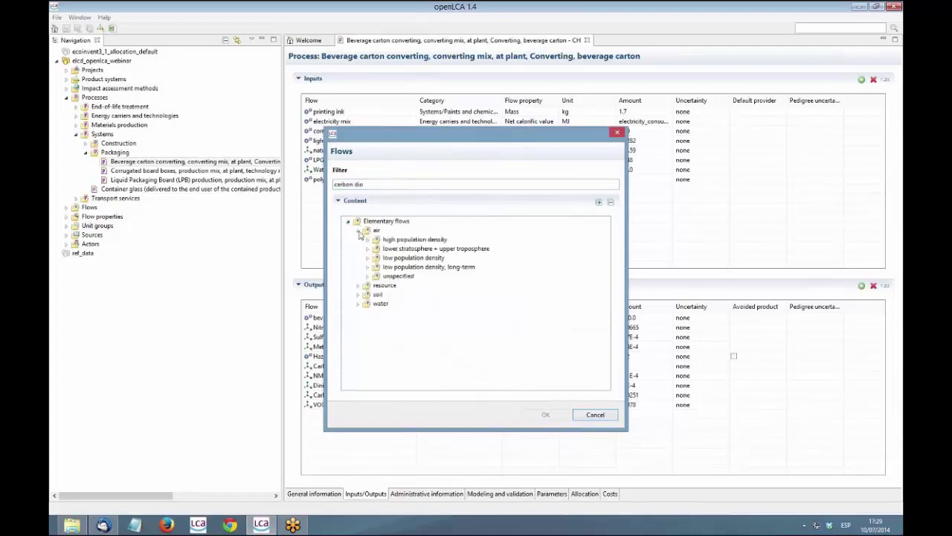
click(617, 134)
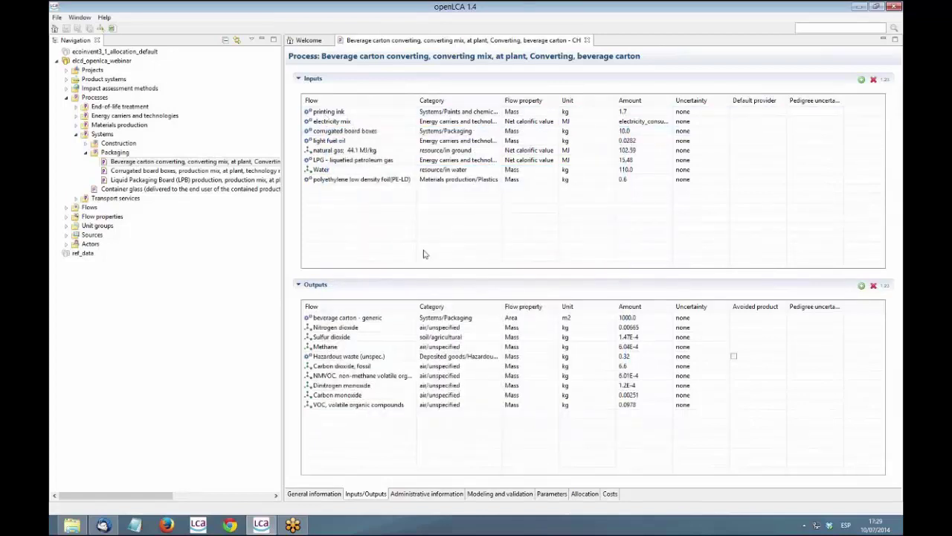
Step: Show the Parameters page (efficiency 0.98, electricity_for_process 310.47) with Global parameters expanded
click(559, 494)
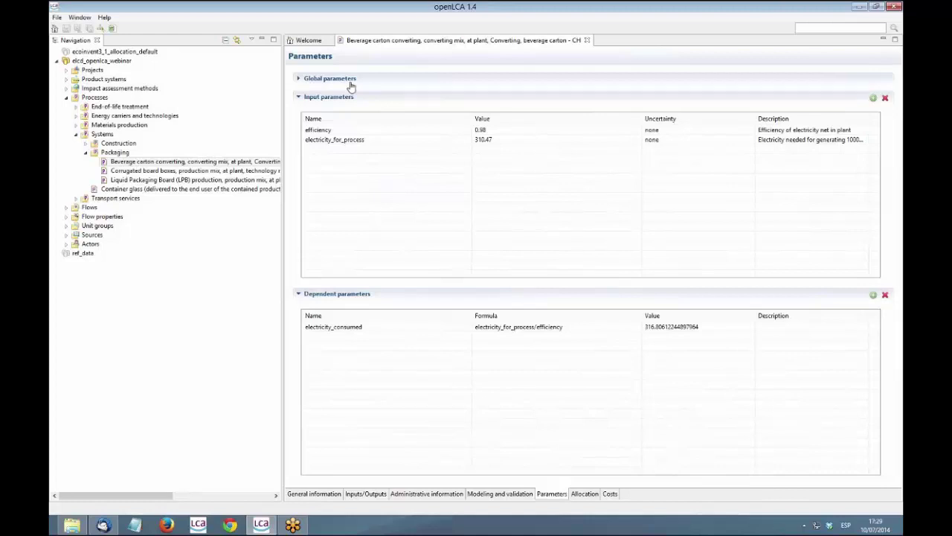
click(351, 82)
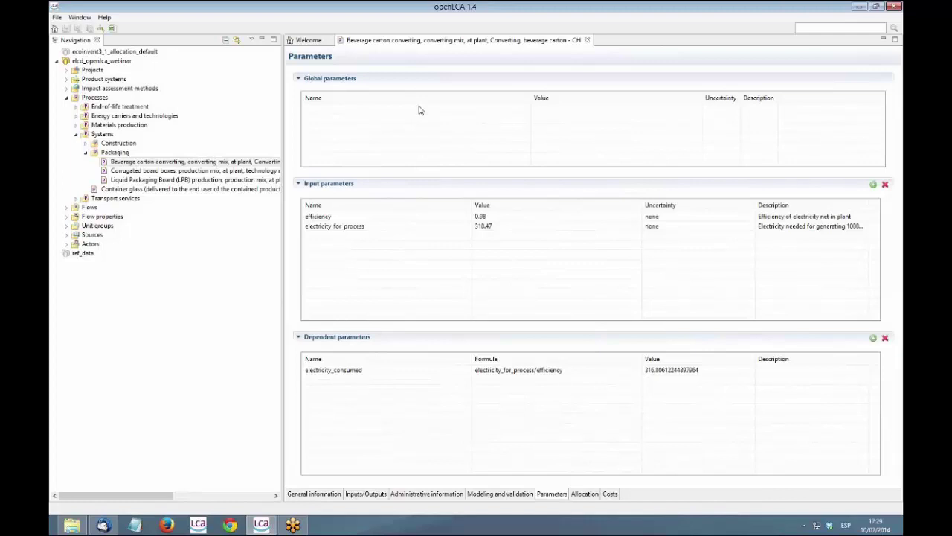
click(57, 18)
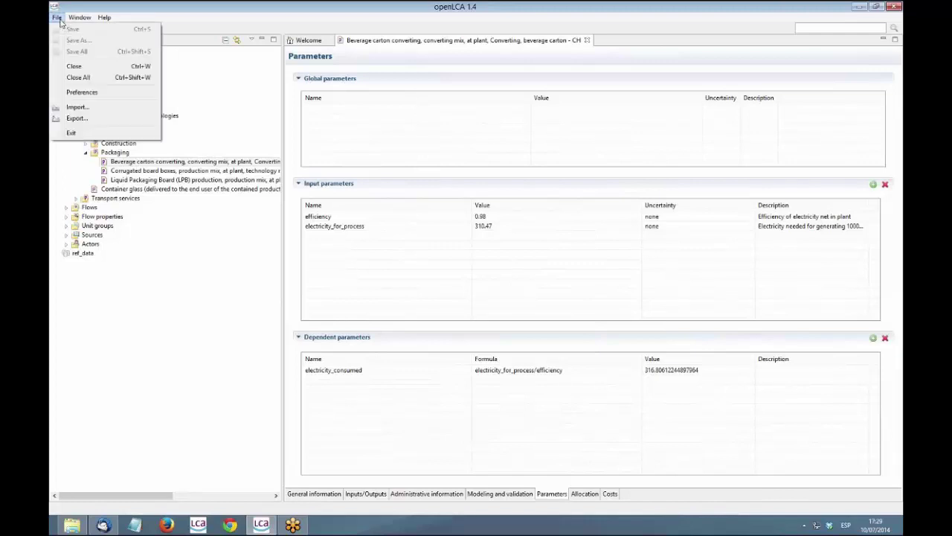
click(82, 92)
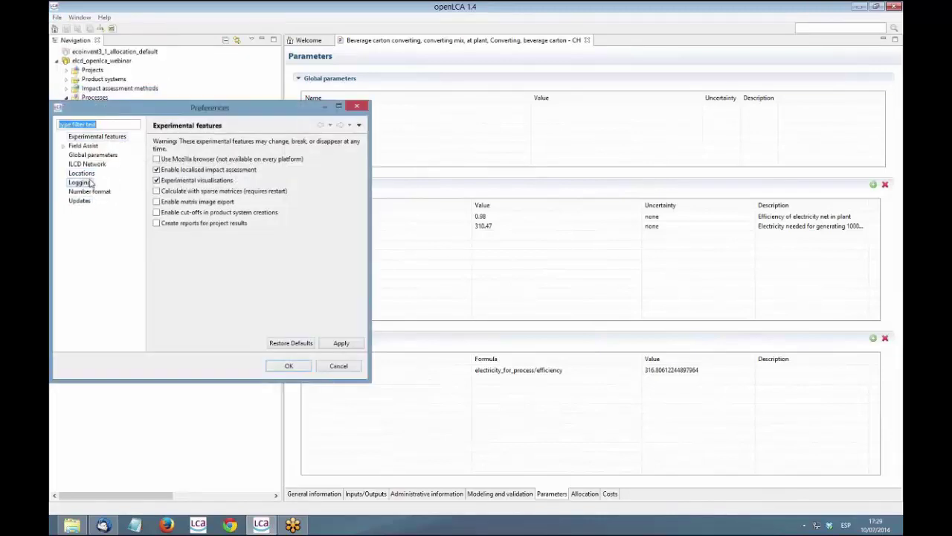
click(94, 155)
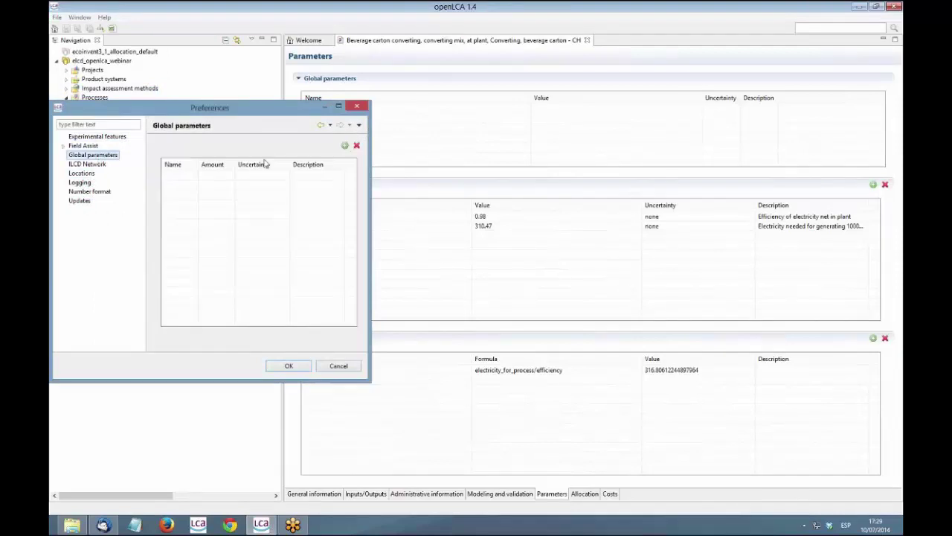
click(345, 145)
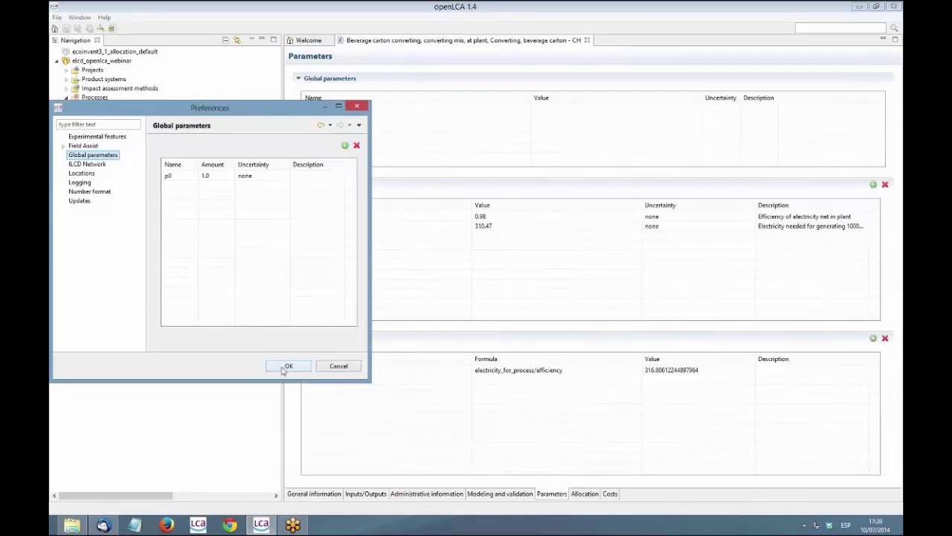
click(339, 366)
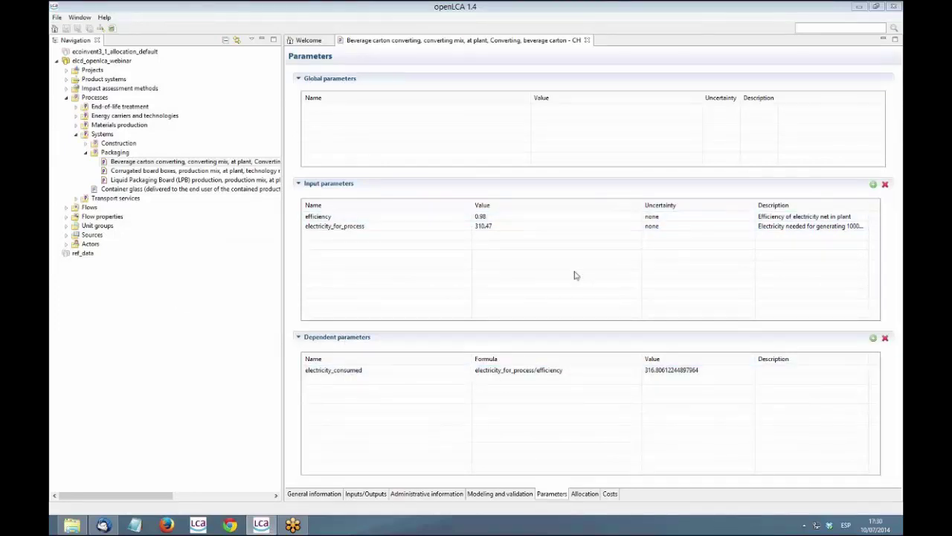
Step: Switch via Inputs/Outputs and Parameters to the Allocation page with causal factors 0.85 and 0.15
click(367, 493)
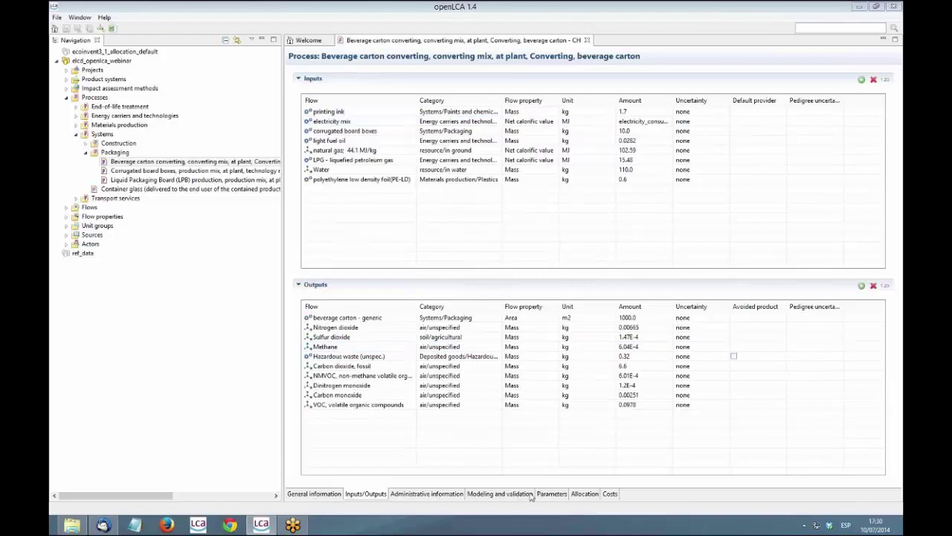
click(555, 495)
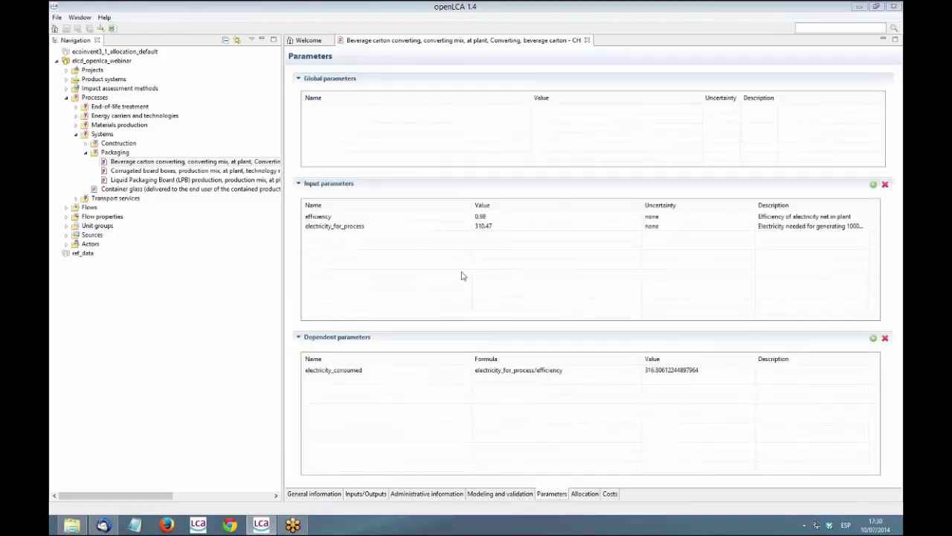
click(585, 493)
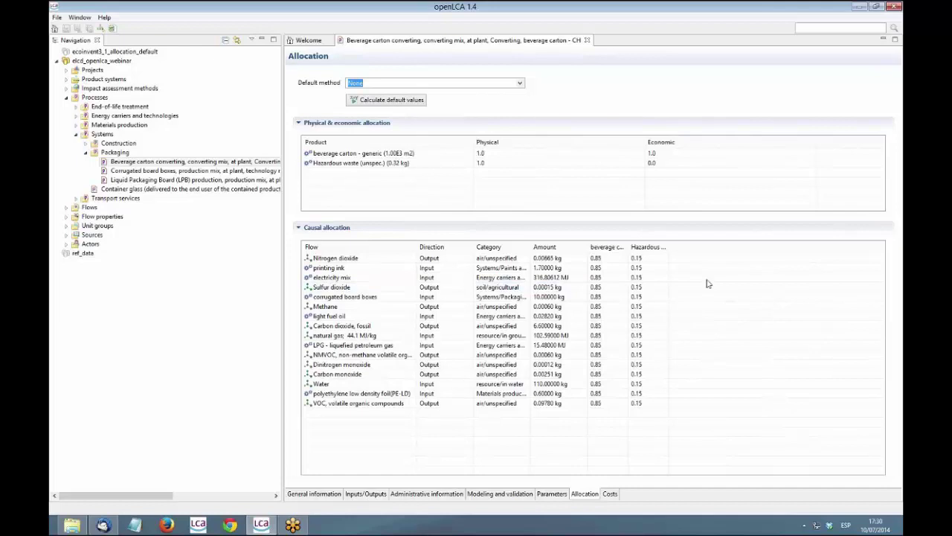
Step: Keep None as default allocation method, then select the beverage carton - generic output
click(522, 84)
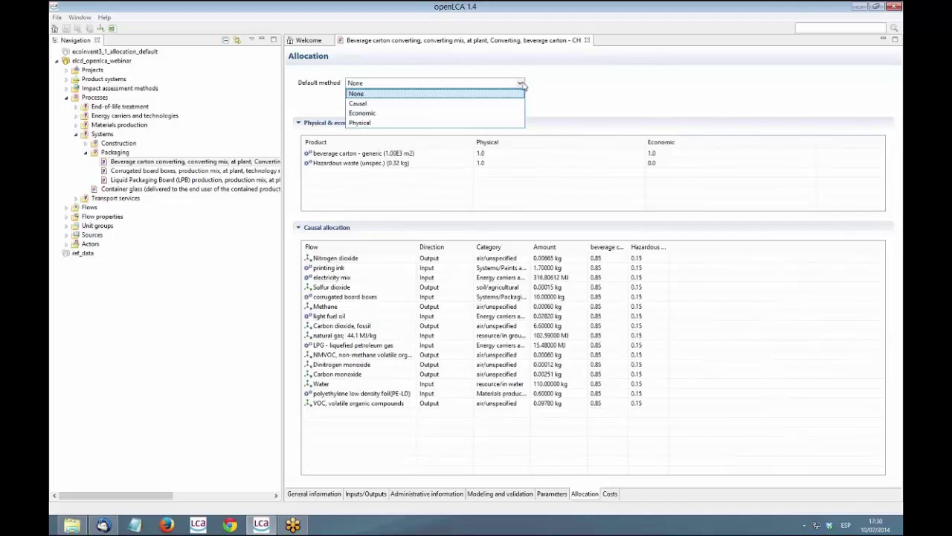
click(560, 91)
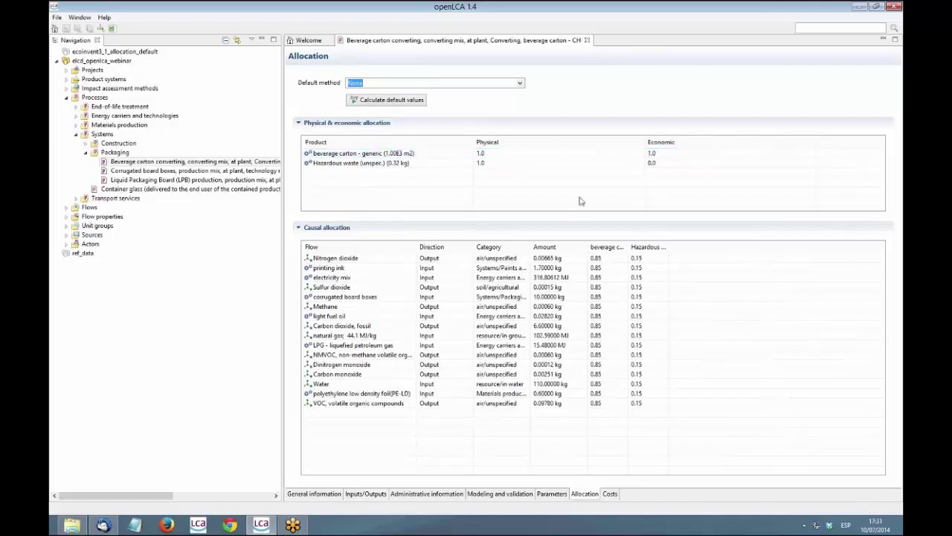
click(365, 494)
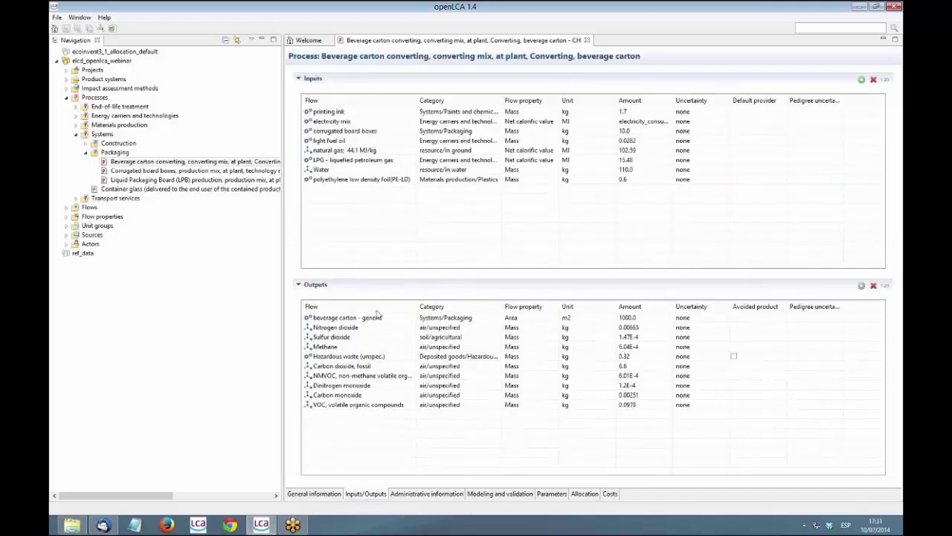
click(378, 319)
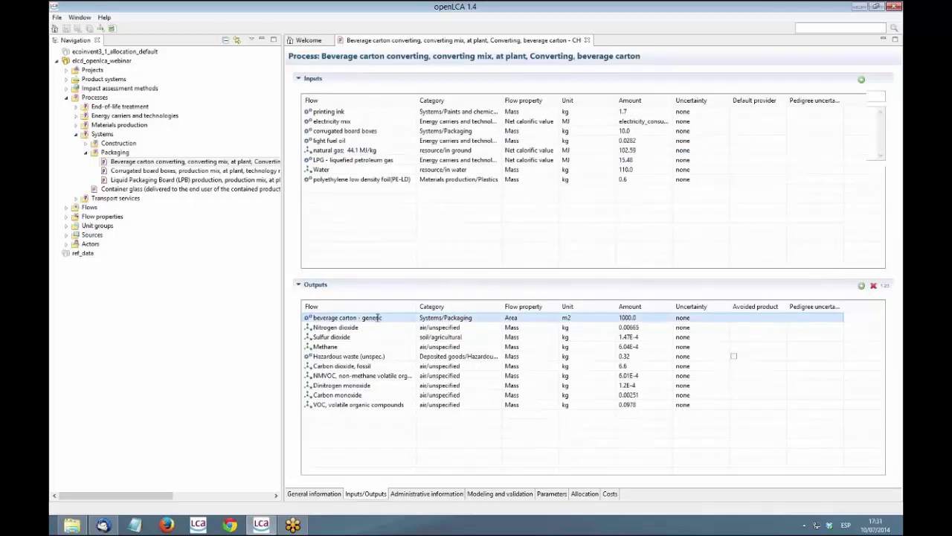
Step: Inspect the flow's Market value US 2000 property, then widen the allocation column (0.85, 0.15)
double_click(379, 317)
click(378, 494)
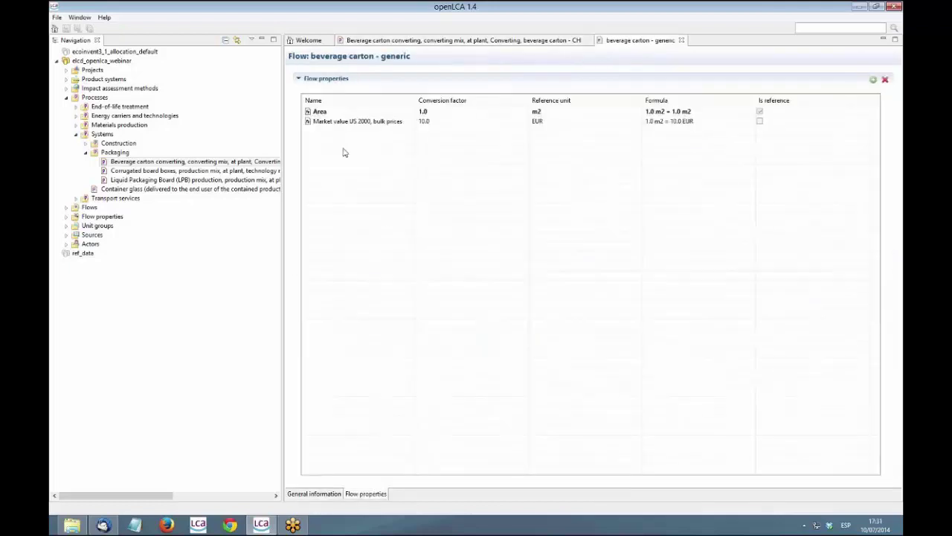
click(333, 123)
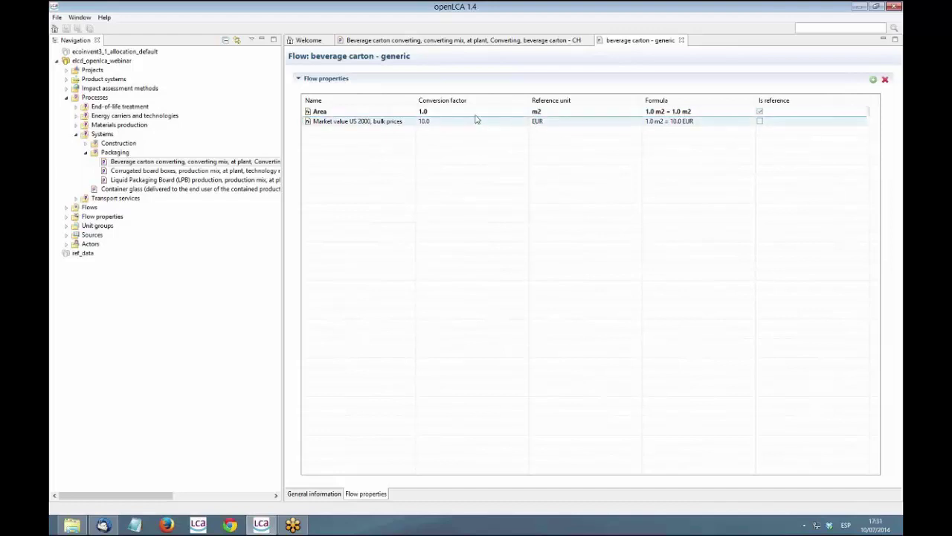
click(681, 40)
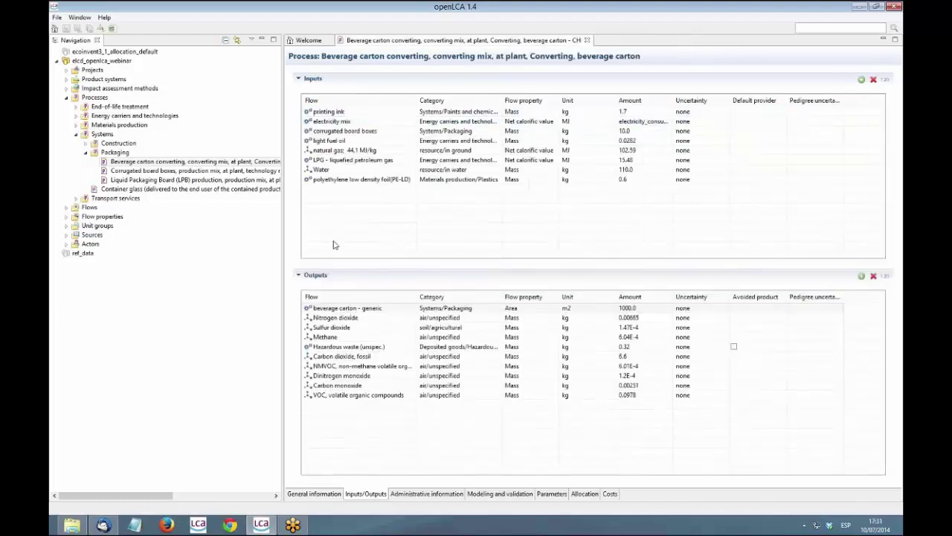
click(584, 494)
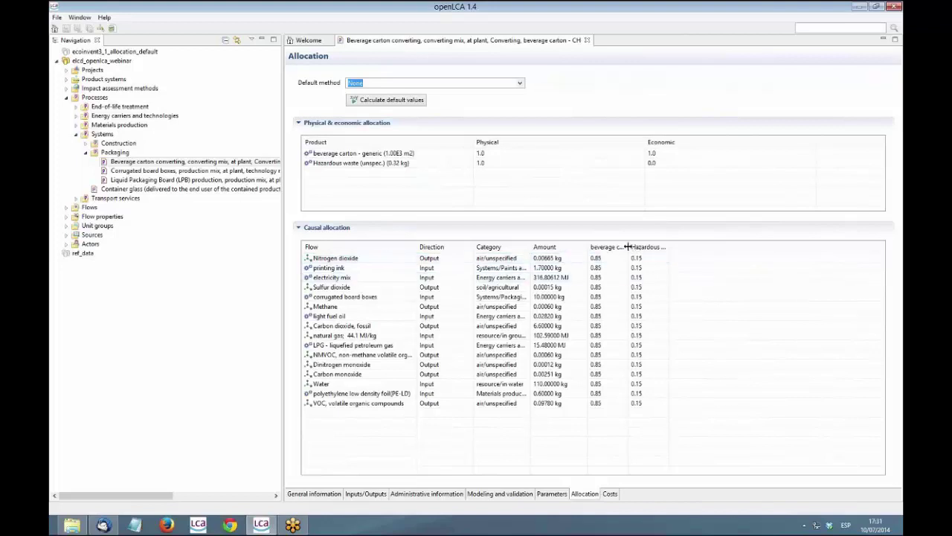
drag(630, 246, 781, 246)
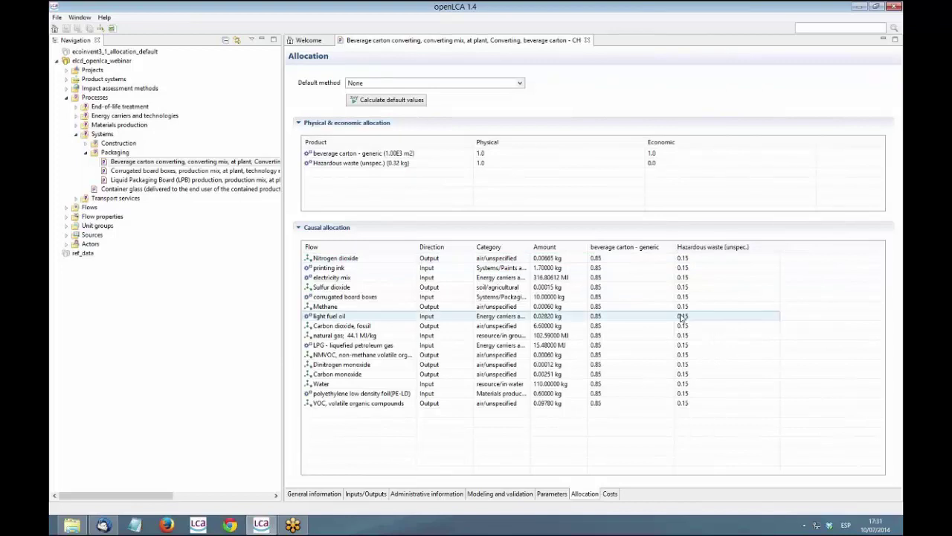
Step: Check the empty Costs tables, then launch Create product system from General information
click(610, 497)
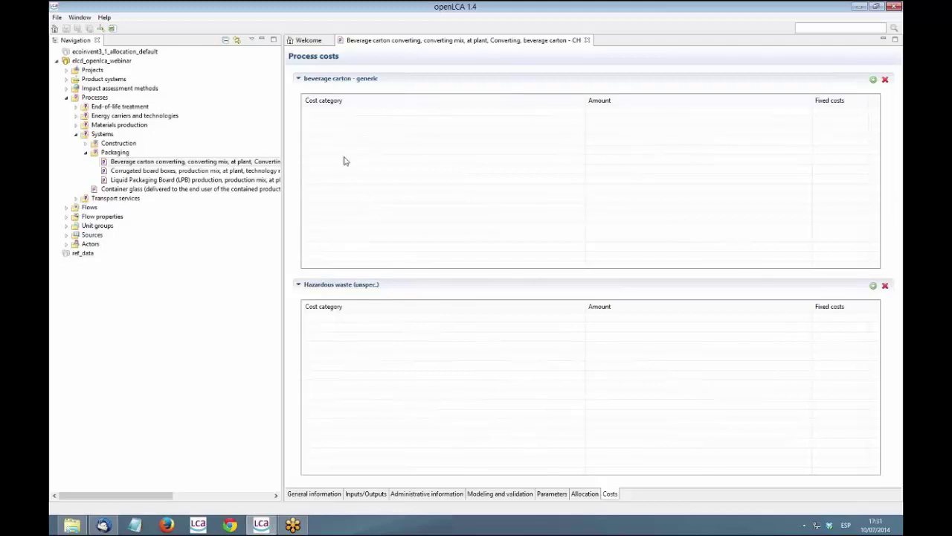
click(325, 493)
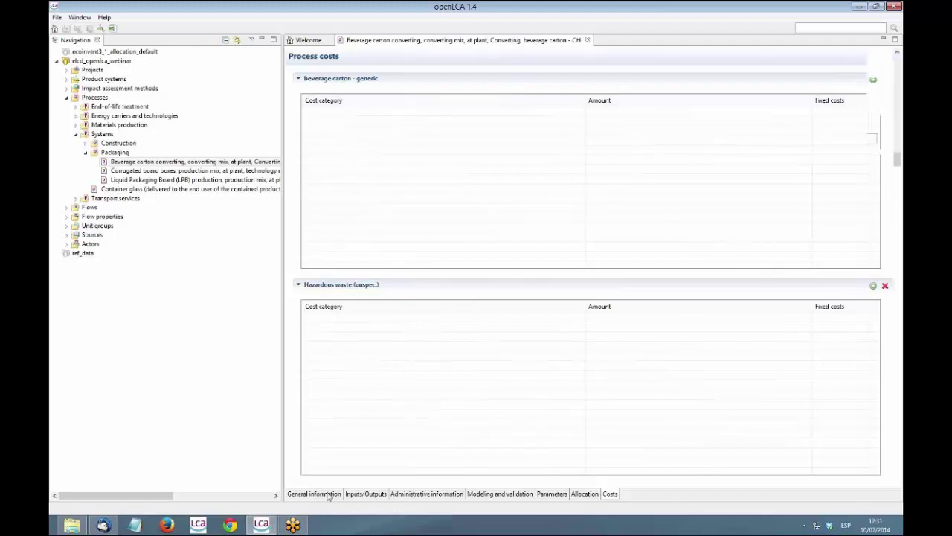
scroll(468, 136, up, 2)
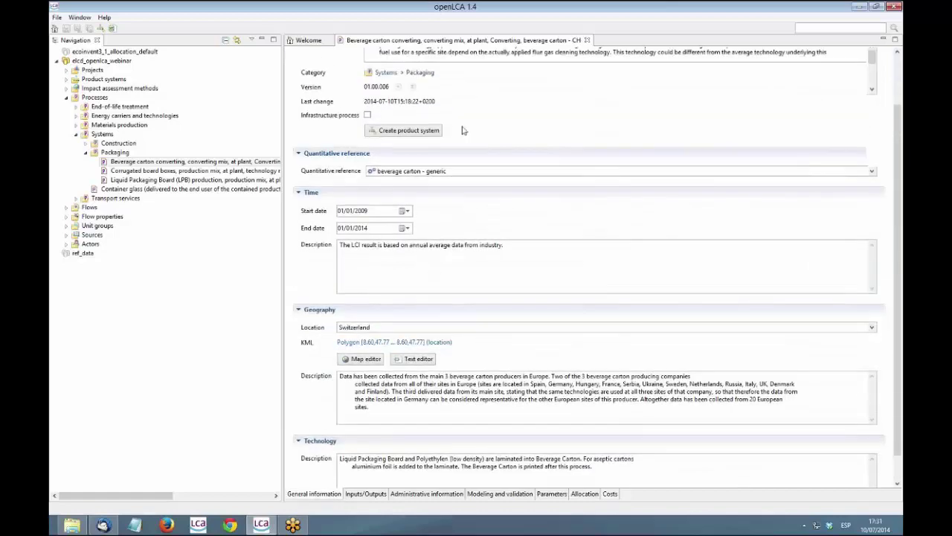
scroll(454, 134, up, 2)
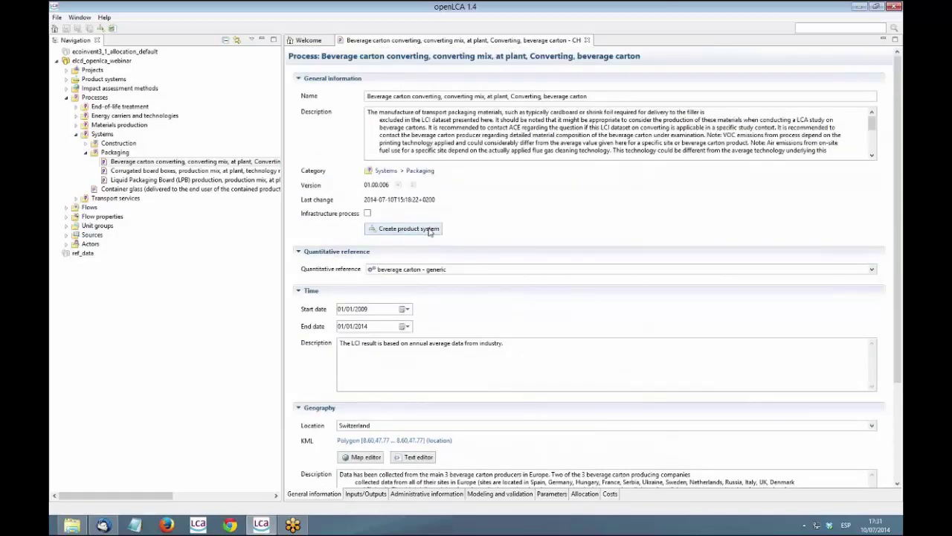
click(408, 228)
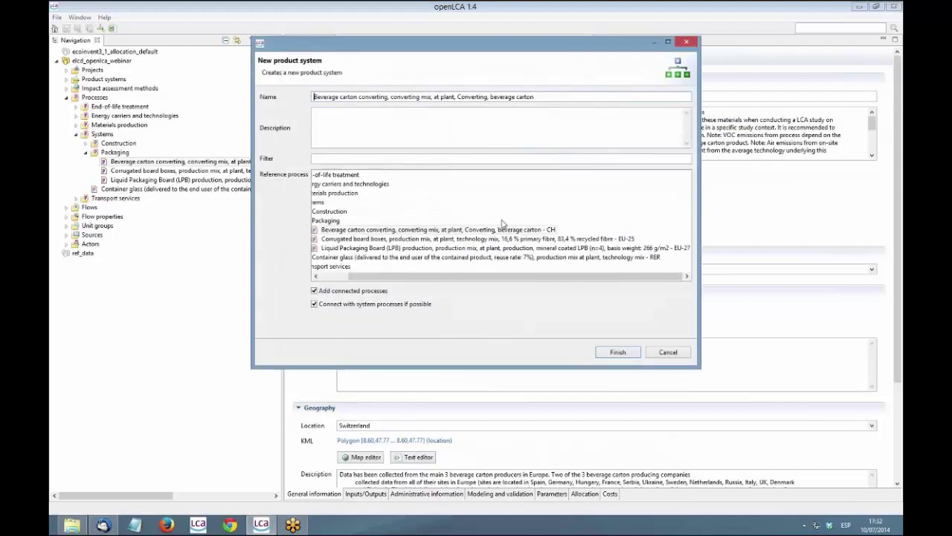
Step: Create the product system with Beverage carton converting as reference, 1000.0 m2 beverage carton - generic
click(357, 160)
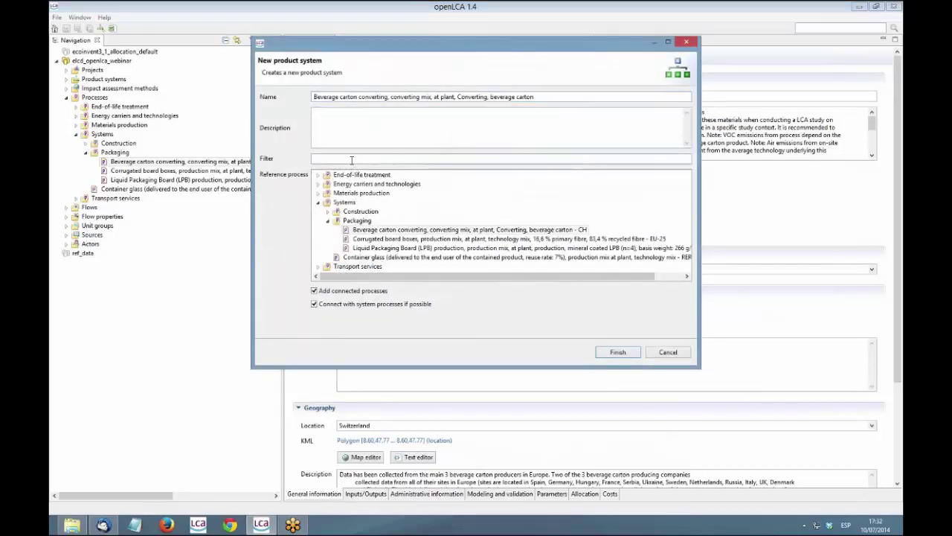
click(381, 231)
click(343, 158)
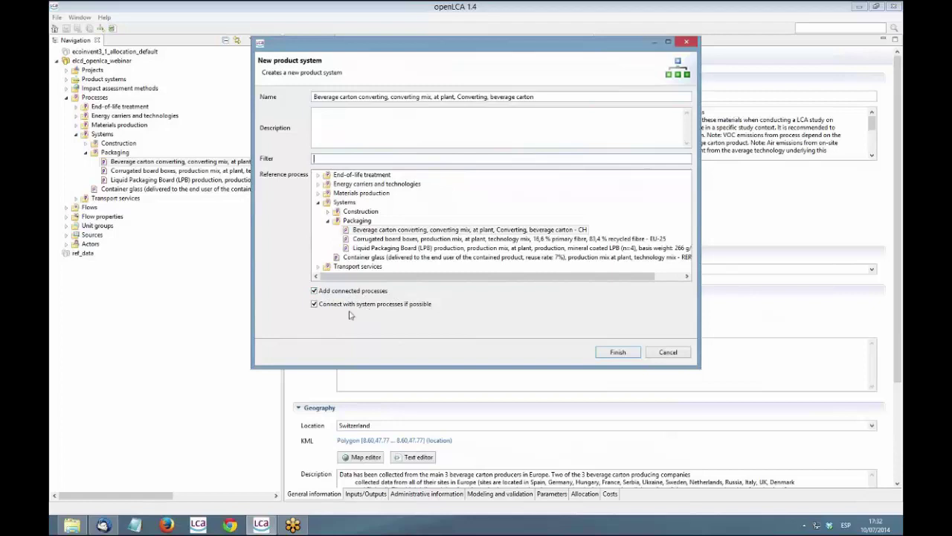
click(616, 353)
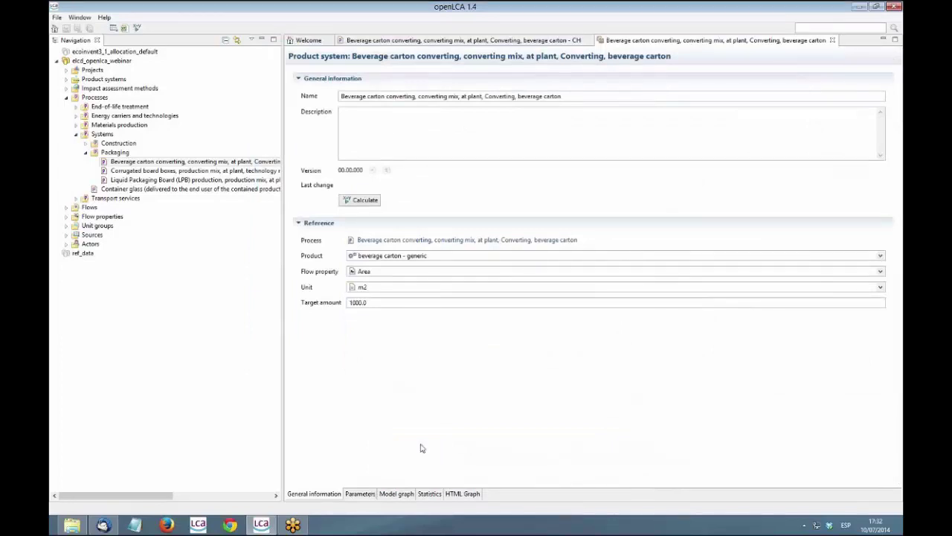
Step: Show the product system's model graph with every process expanded
click(385, 496)
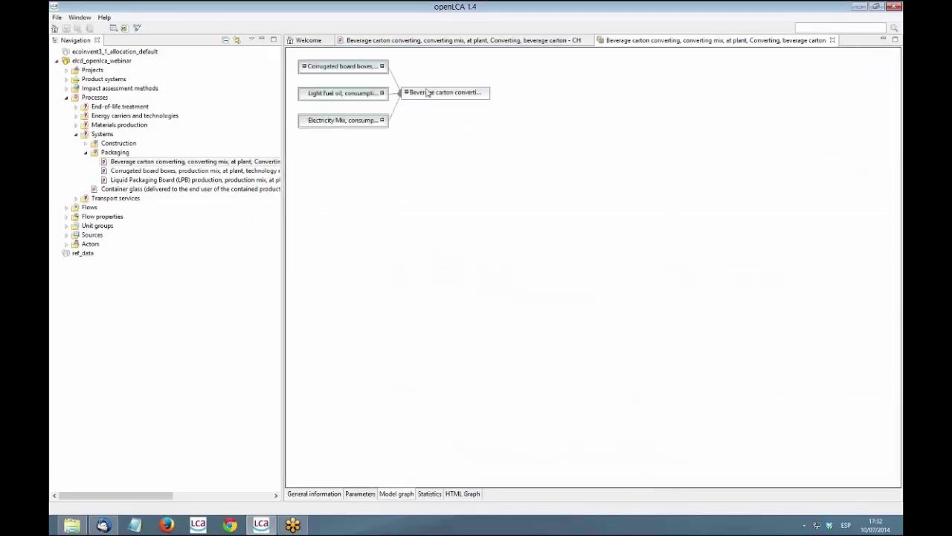
right_click(469, 165)
click(551, 320)
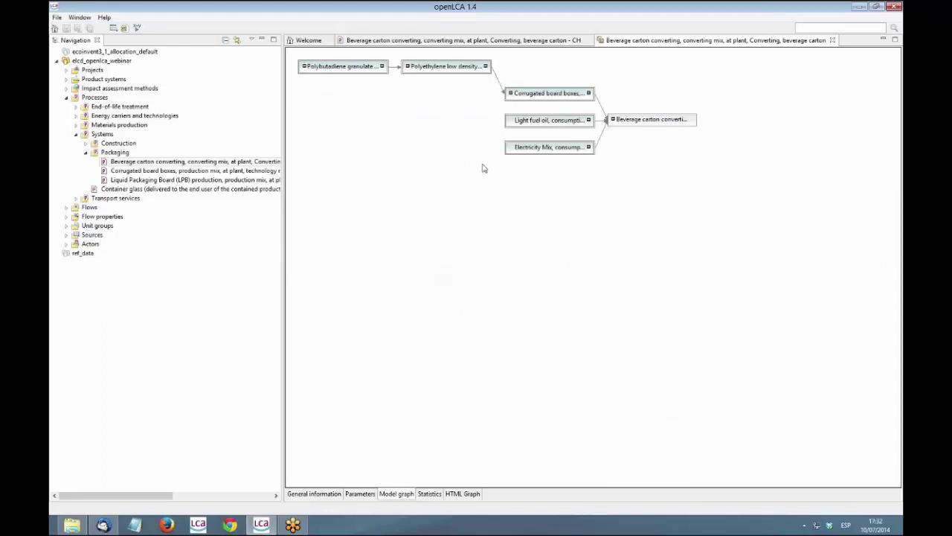
Step: Remove the beverage carton's supply chain and rebuild just the next tier of three providers
right_click(624, 124)
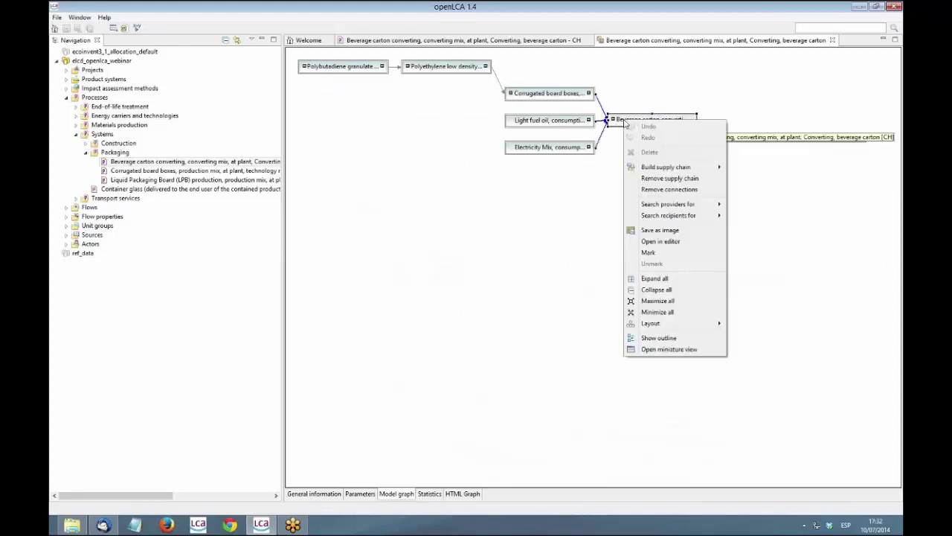
right_click(582, 228)
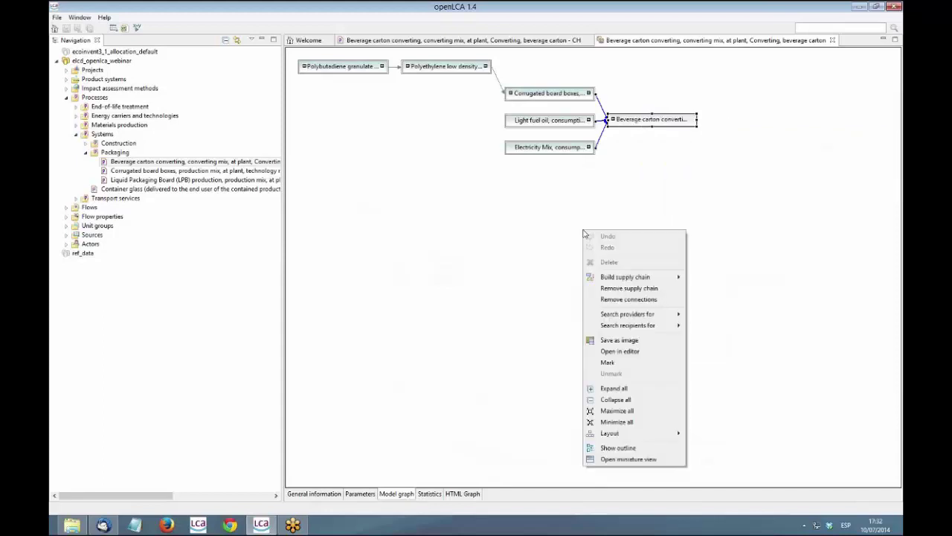
click(629, 290)
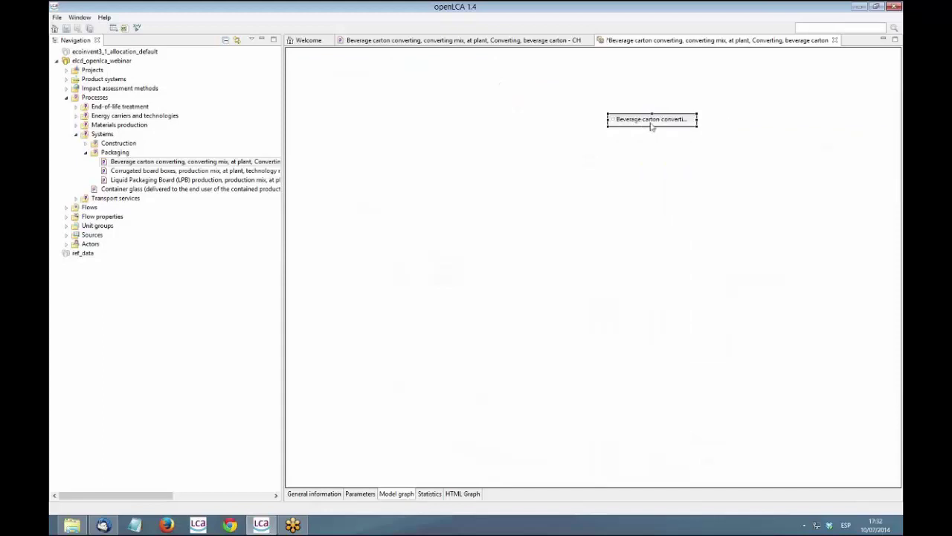
right_click(649, 123)
mouse_move(730, 172)
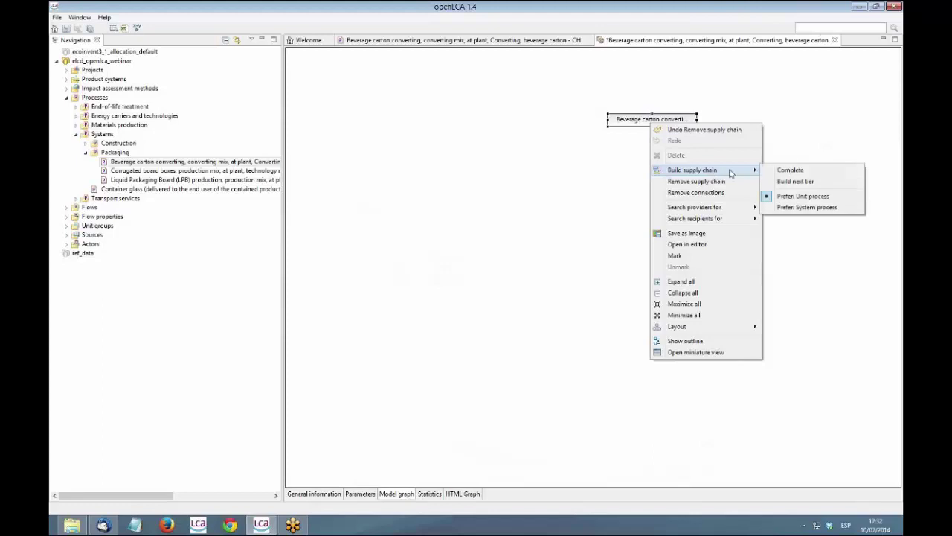
click(810, 182)
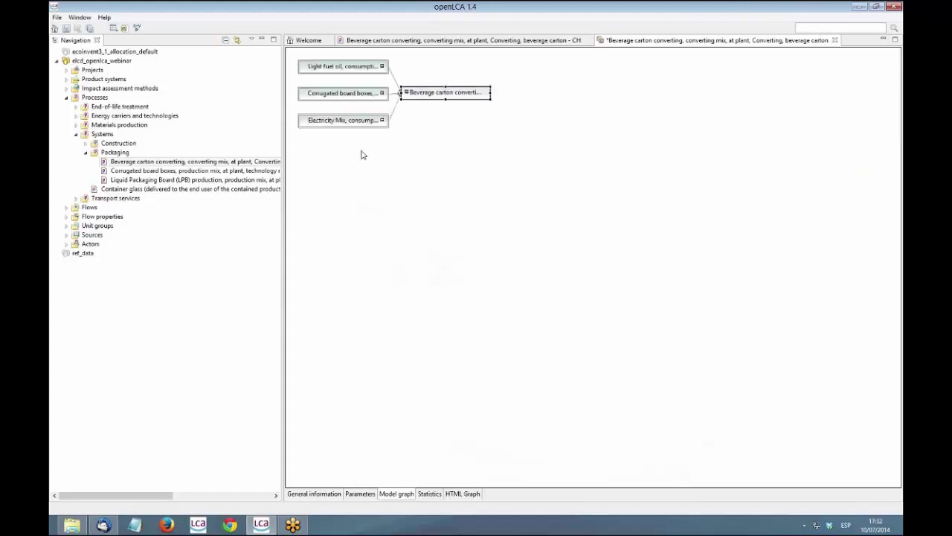
right_click(449, 98)
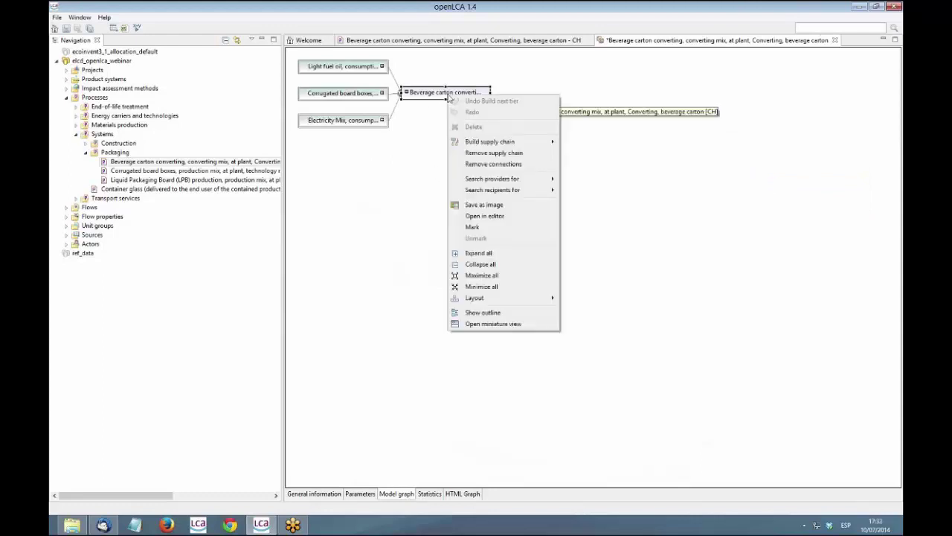
click(409, 192)
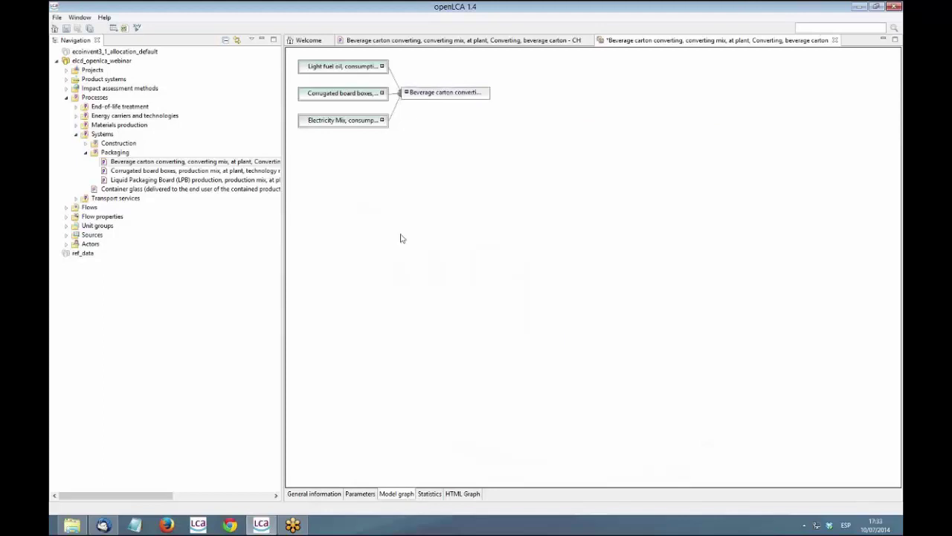
Step: Add the beverage carton process's efficiency parameter and redefine its amount from 0.98 to 0.5
click(361, 495)
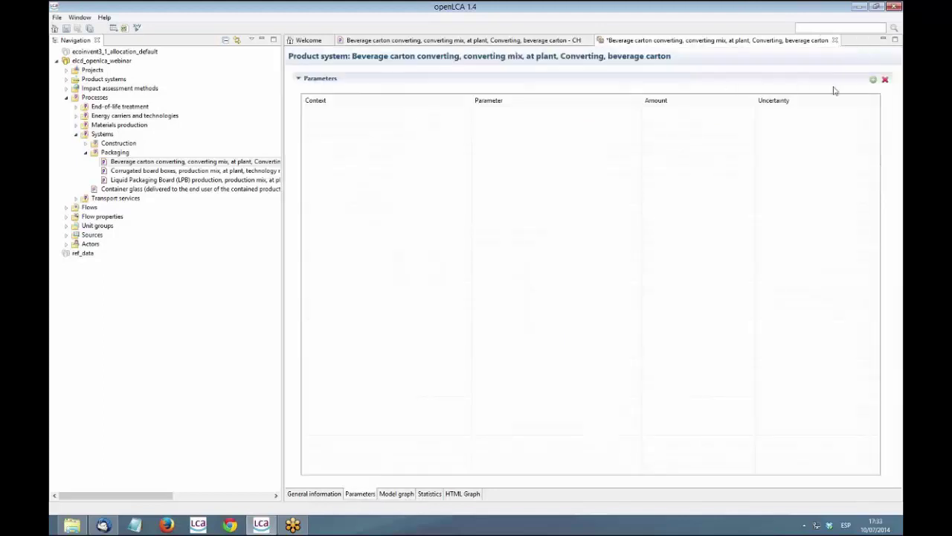
click(872, 79)
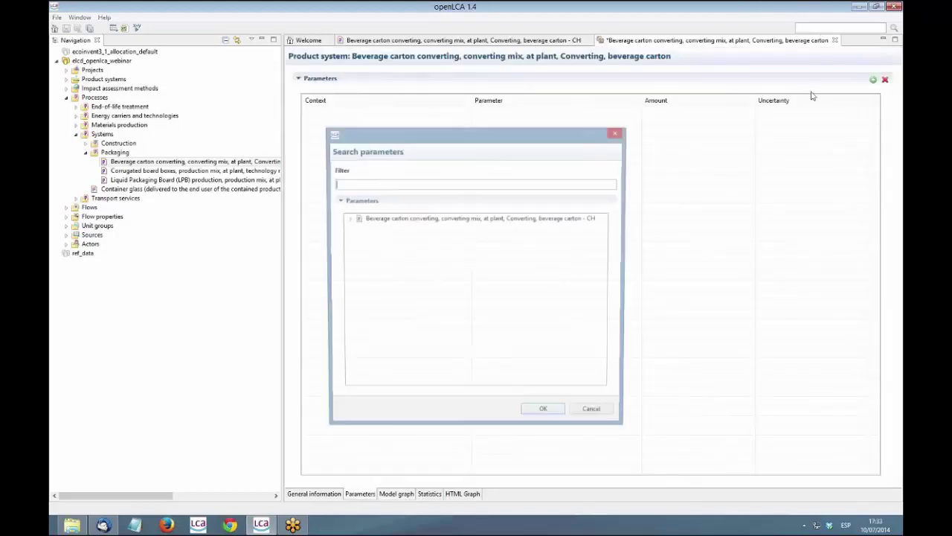
click(348, 220)
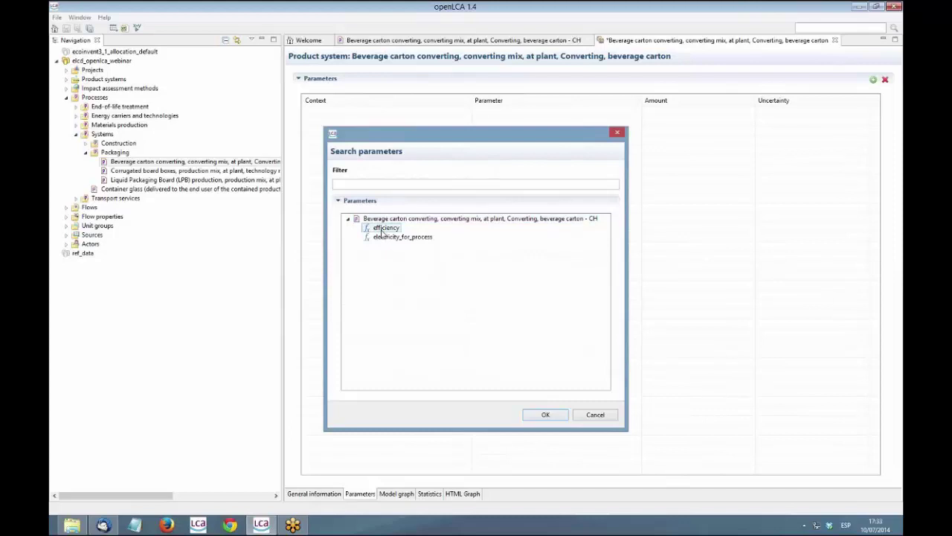
click(383, 229)
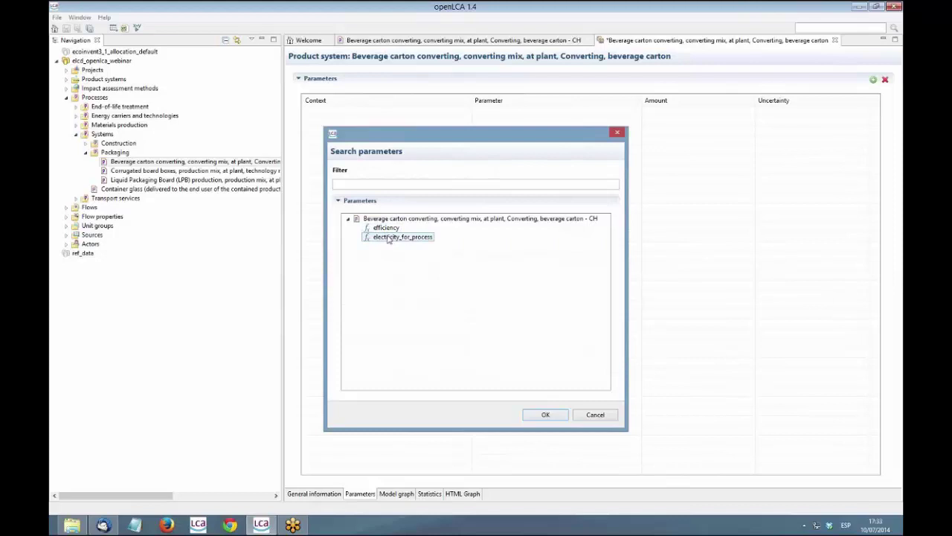
click(545, 415)
click(682, 113)
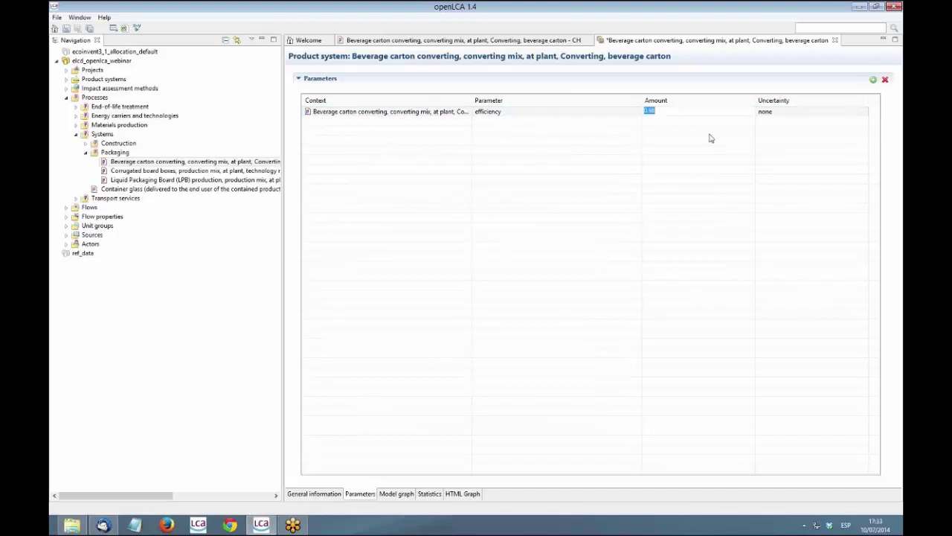
text(0.5)
click(586, 193)
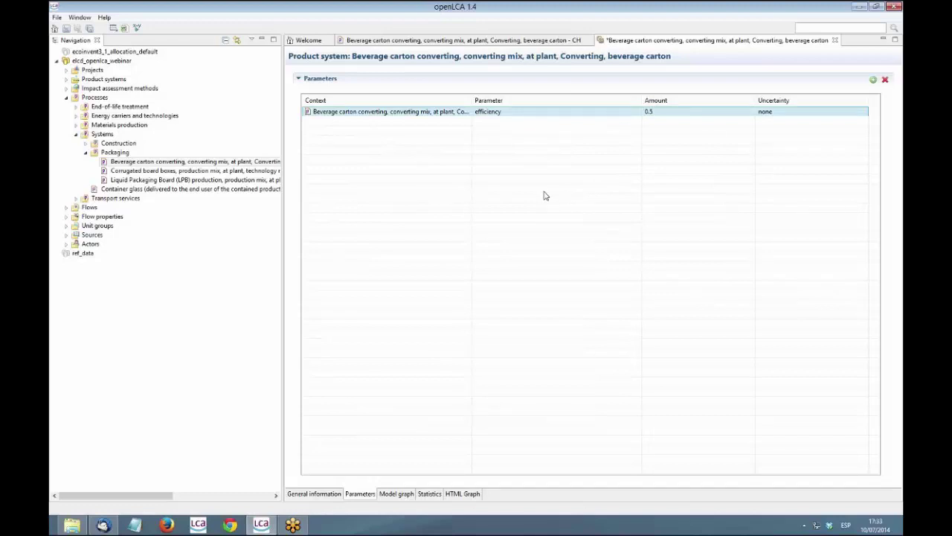
Step: Review statistics: 4 processes, 3 links, 3 x 3 technology matrix, connected and calculable graph
click(431, 494)
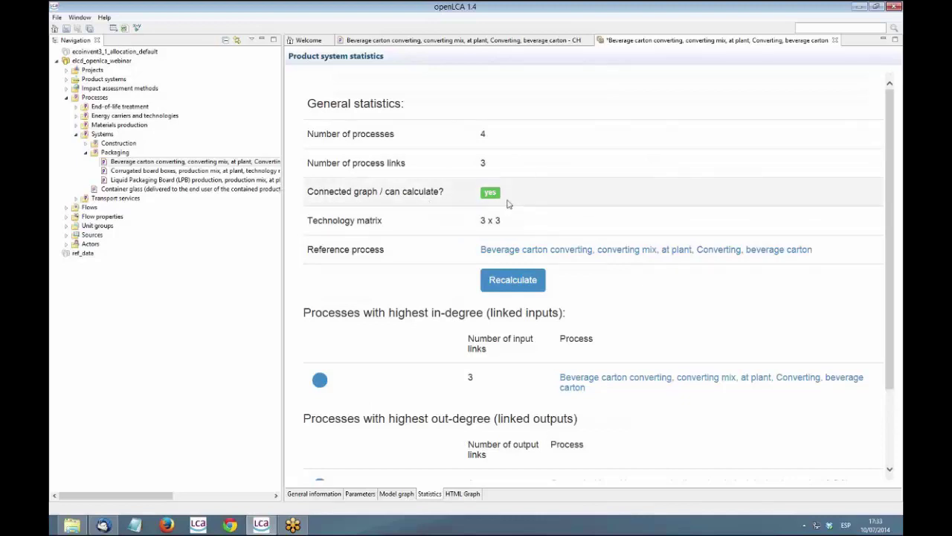
scroll(720, 321, down, 2)
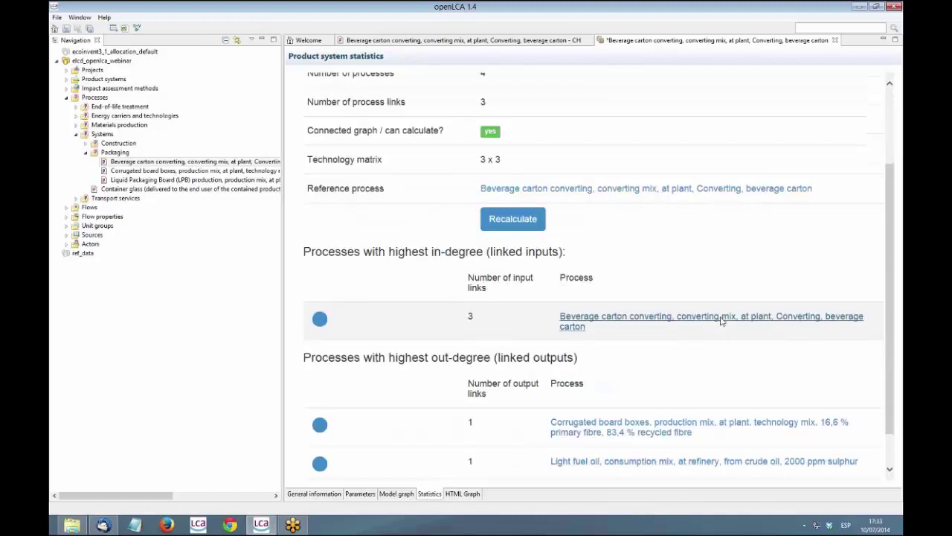
scroll(720, 321, down, 1)
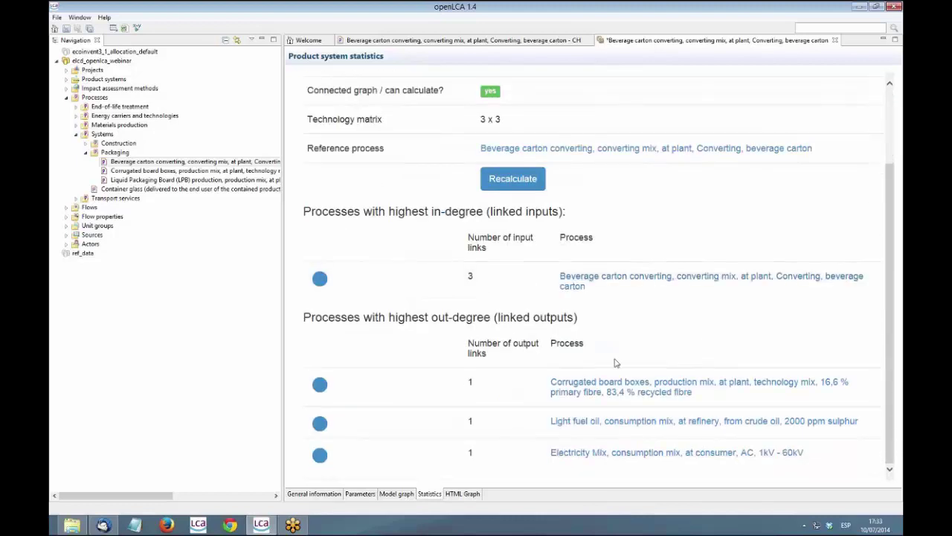
Step: Run an Analysis calculation of the beverage carton product system using ILCD 2011, midpoint
click(338, 495)
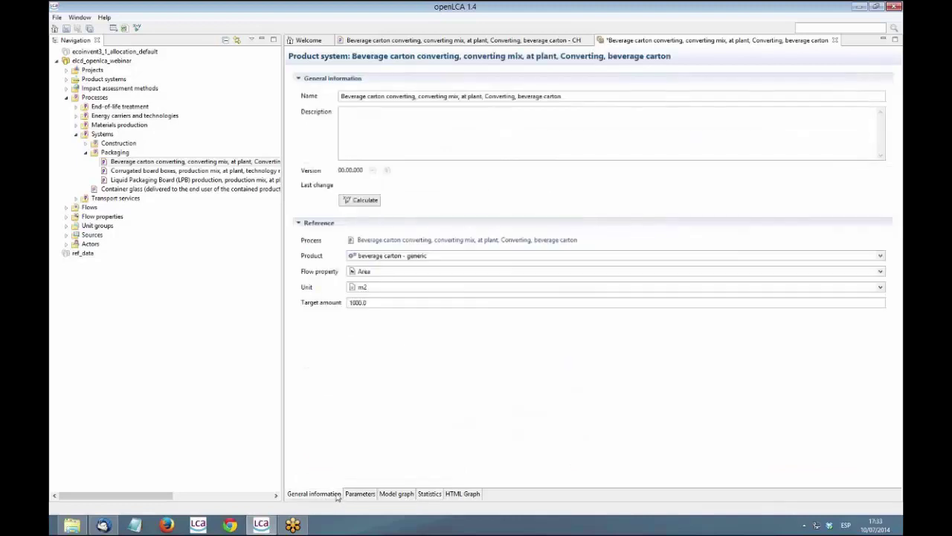
click(364, 200)
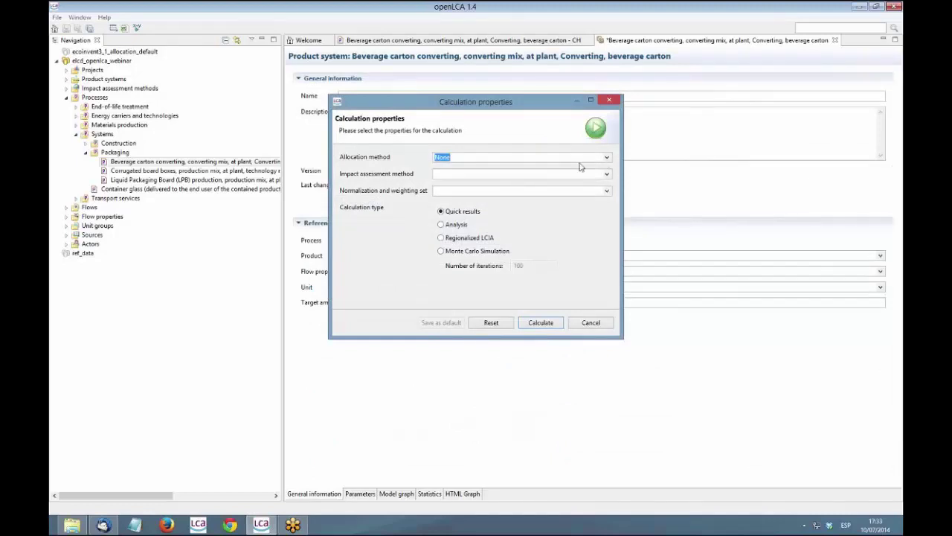
click(536, 174)
click(528, 194)
click(457, 225)
click(541, 322)
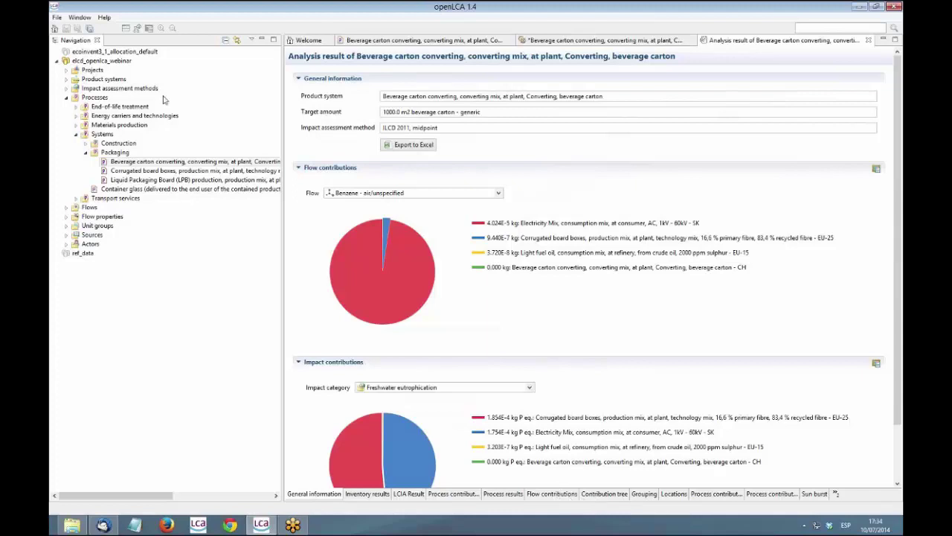
Step: Review the Experimental features page of the Preferences, then close the dialog
click(56, 17)
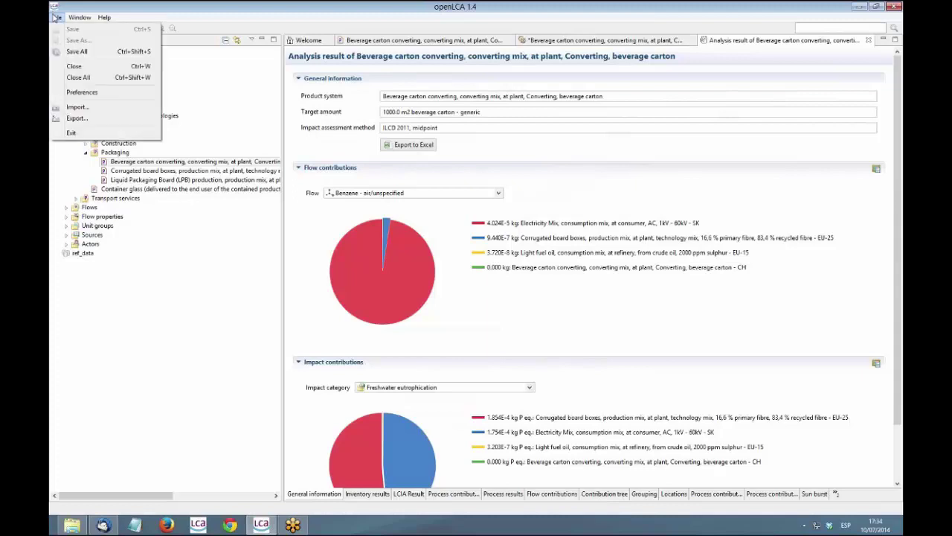
click(95, 92)
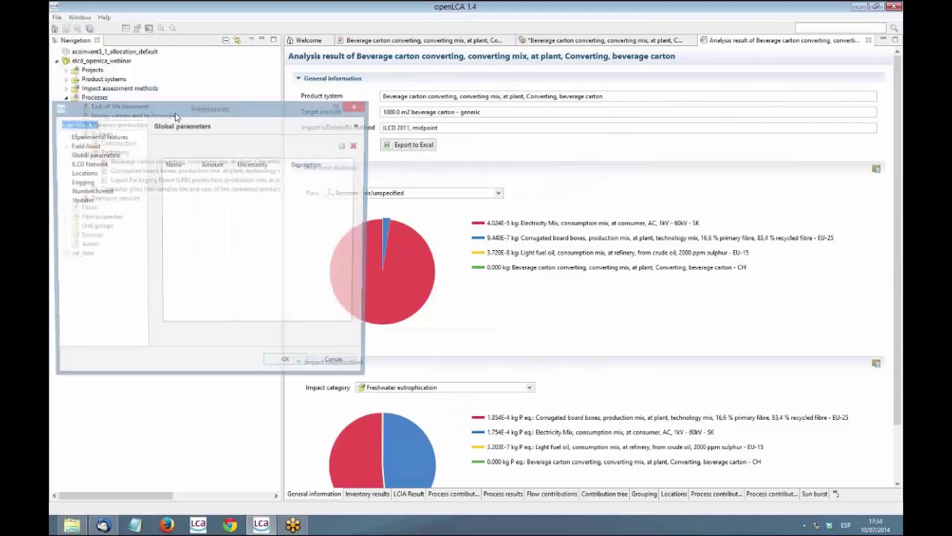
click(95, 138)
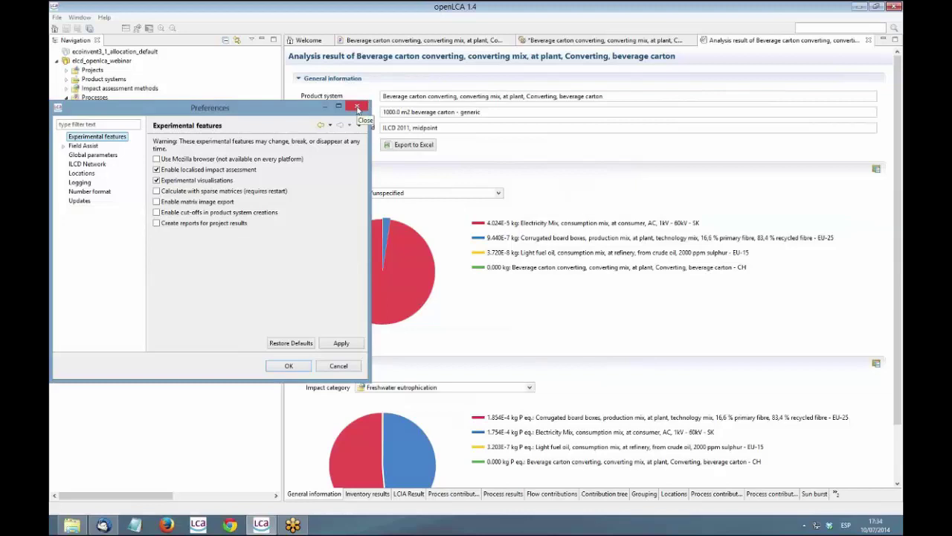
click(357, 108)
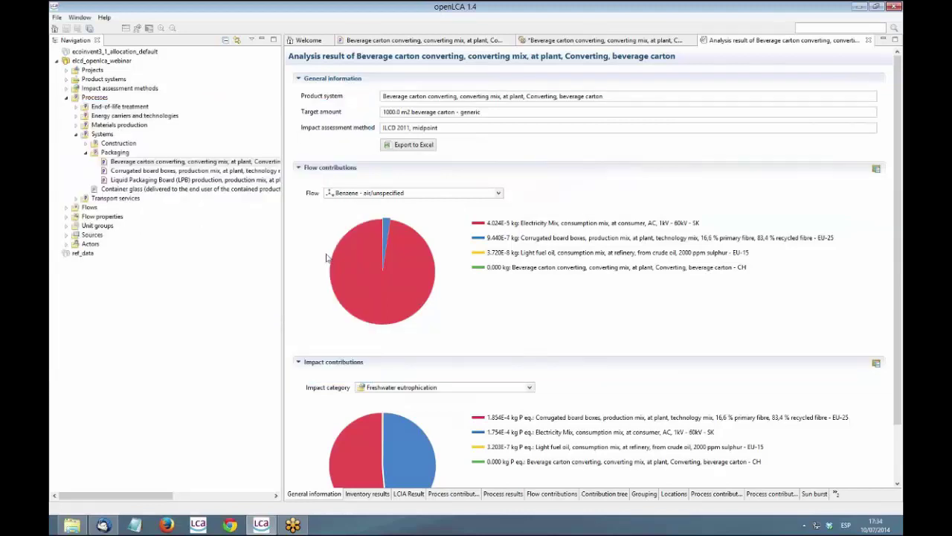
Step: Browse the Inventory, LCIA, process contribution and flow contribution result pages
click(371, 495)
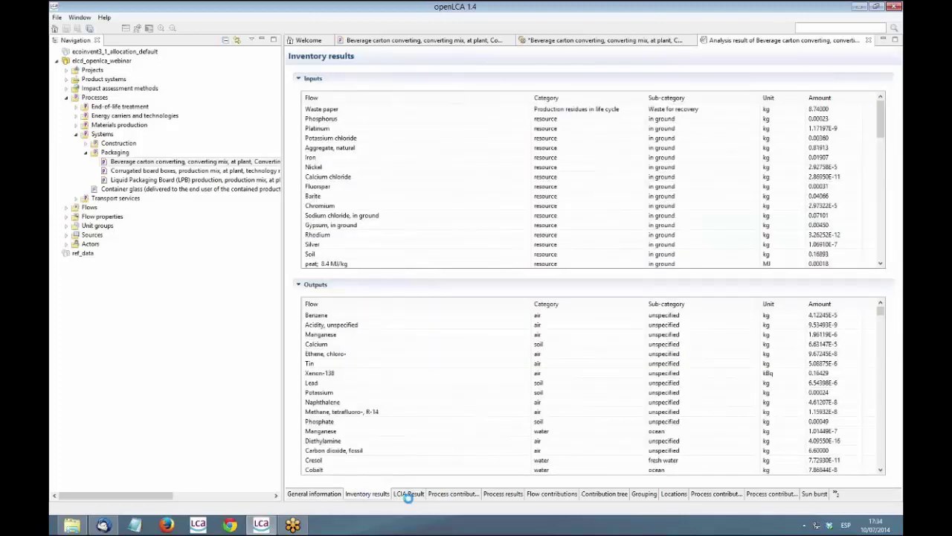
click(409, 498)
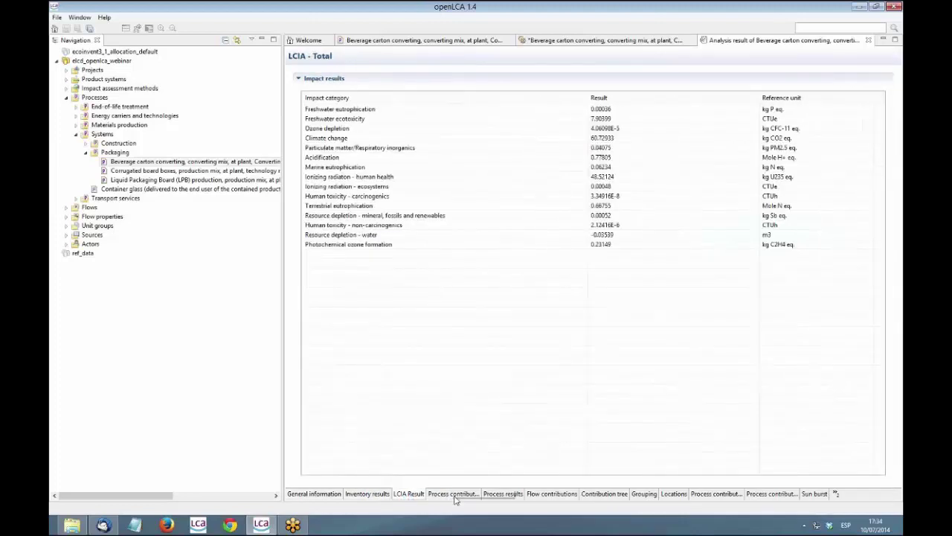
click(453, 495)
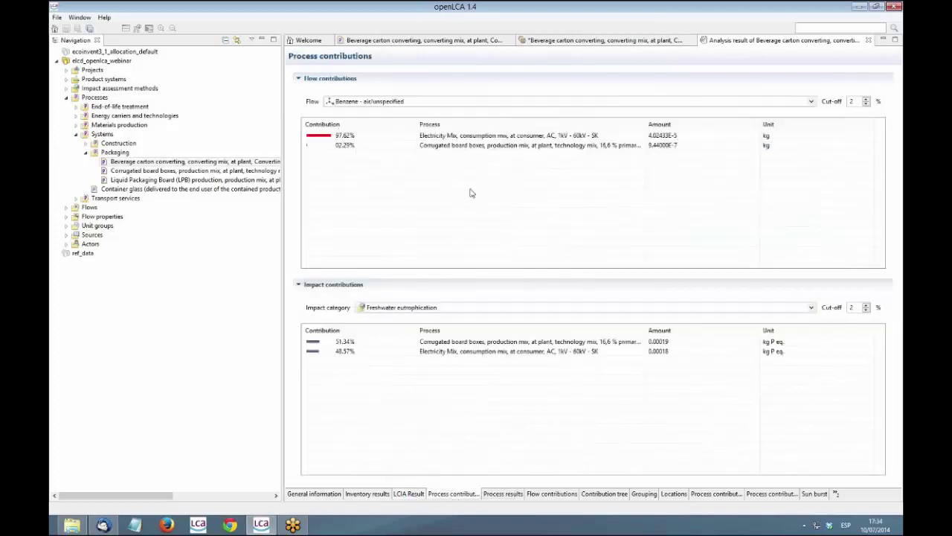
click(565, 500)
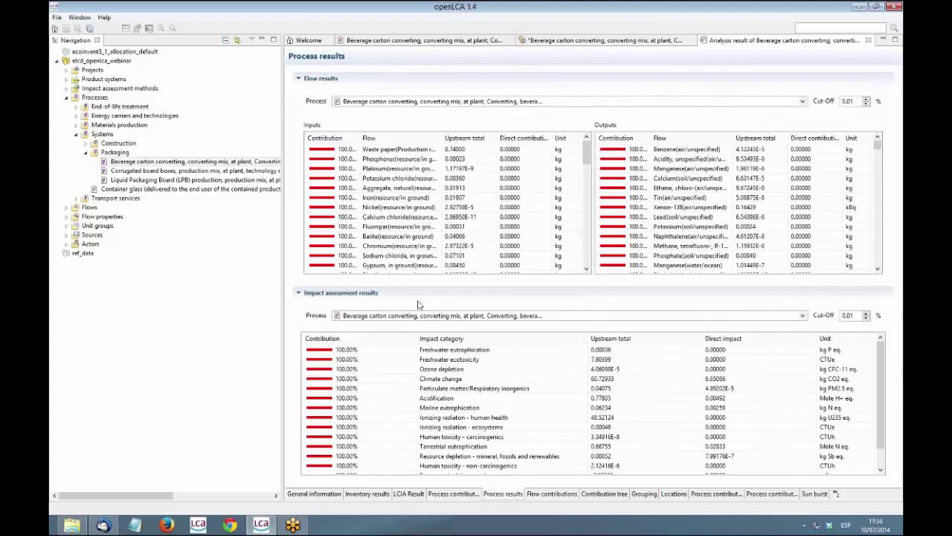
Step: Show the contribution tree for Human toxicity - non-carcinogenics with widened Process and Contribution columns
click(589, 494)
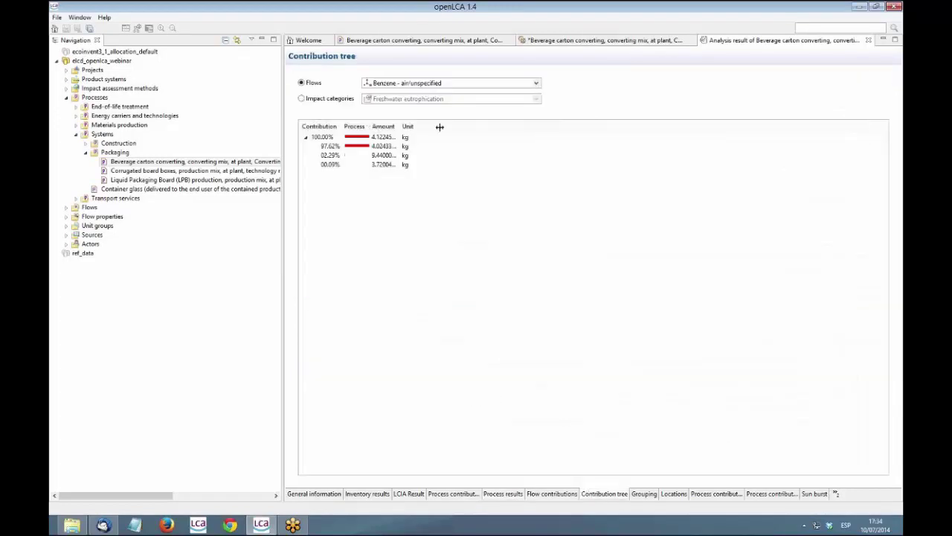
drag(439, 128, 504, 127)
drag(342, 127, 401, 126)
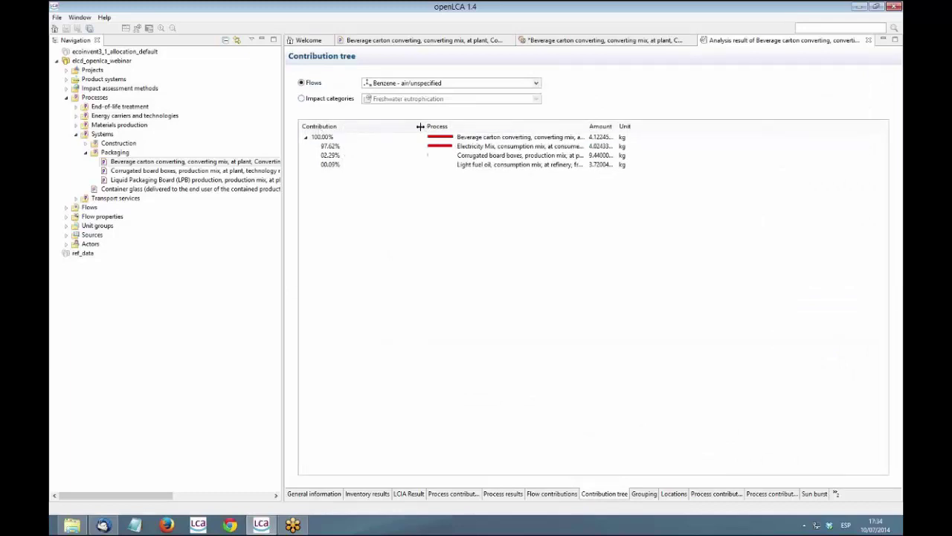
click(327, 99)
click(408, 101)
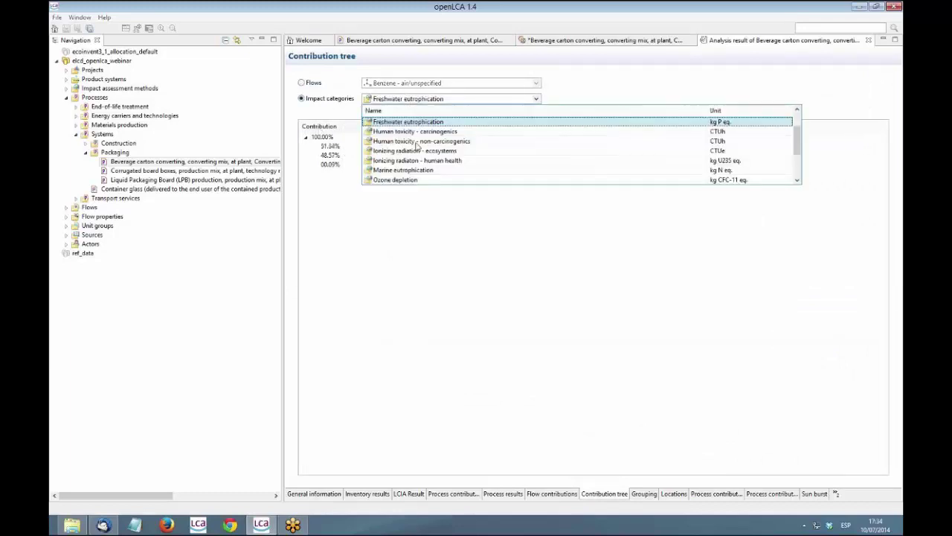
click(416, 145)
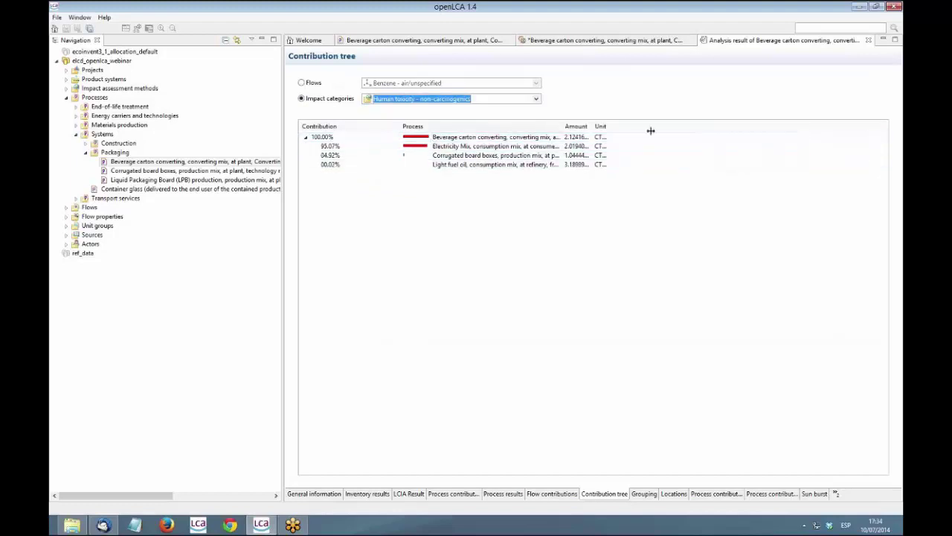
drag(650, 131, 703, 129)
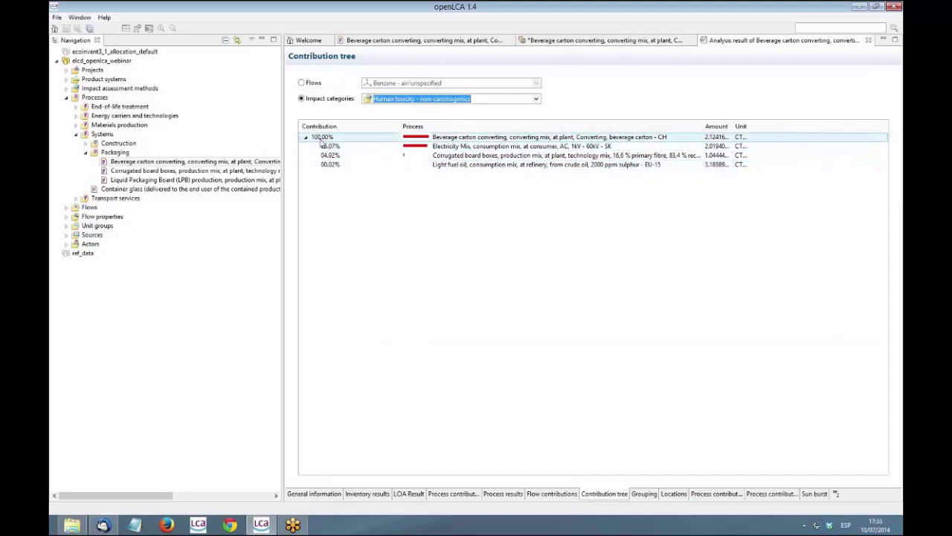
Step: Look through the Grouping, Locations, treemap, bubble chart and sun burst result pages
click(651, 494)
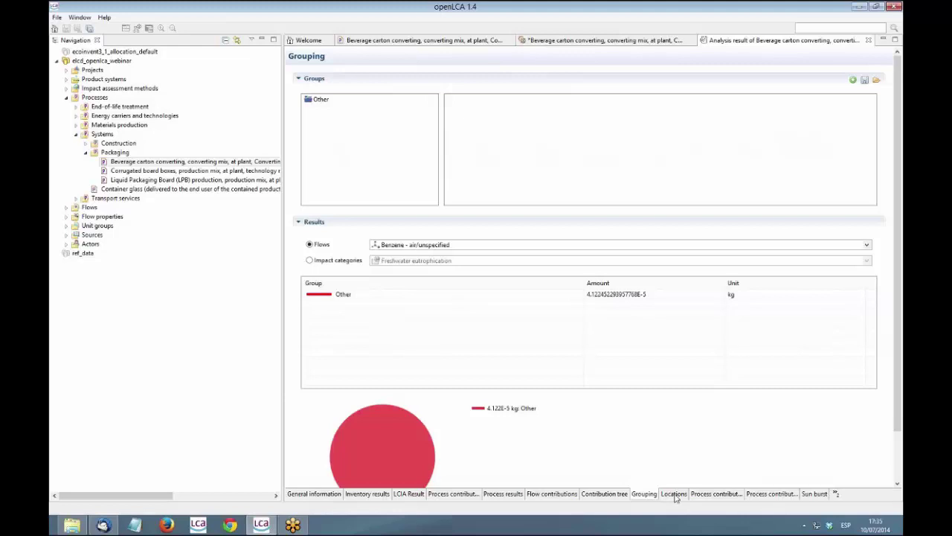
click(673, 494)
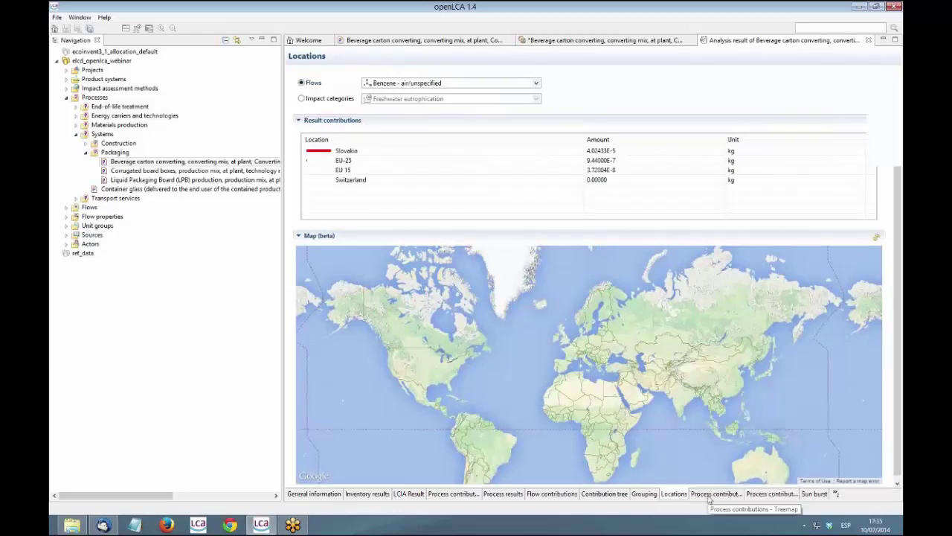
click(711, 494)
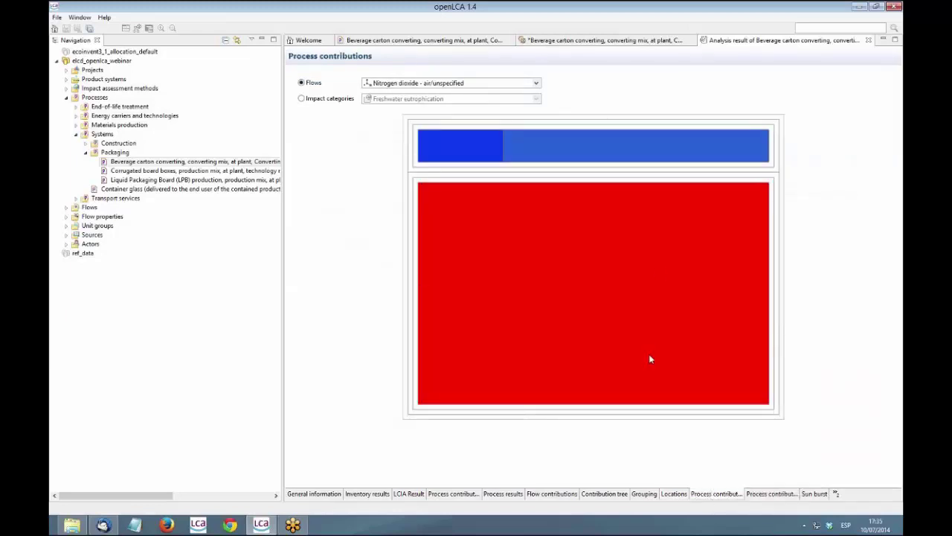
mouse_move(687, 340)
click(791, 496)
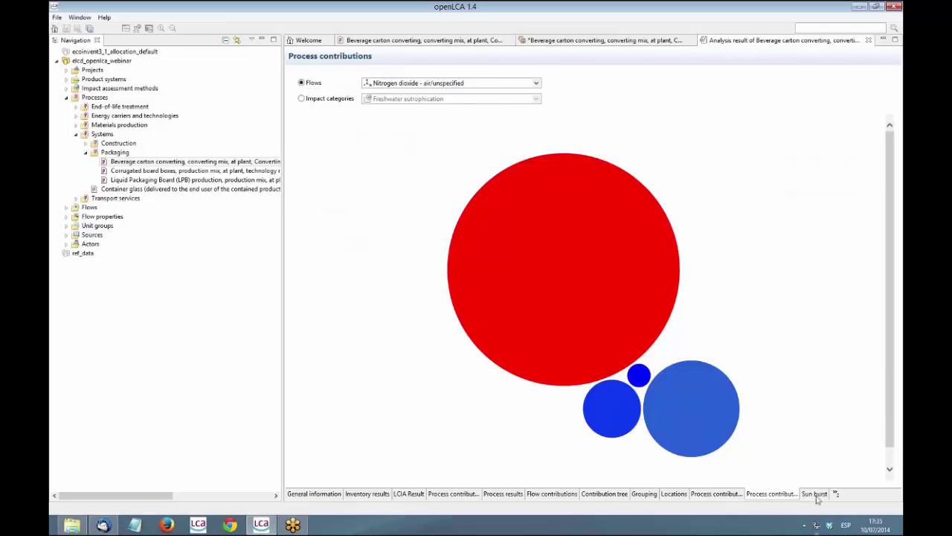
click(816, 494)
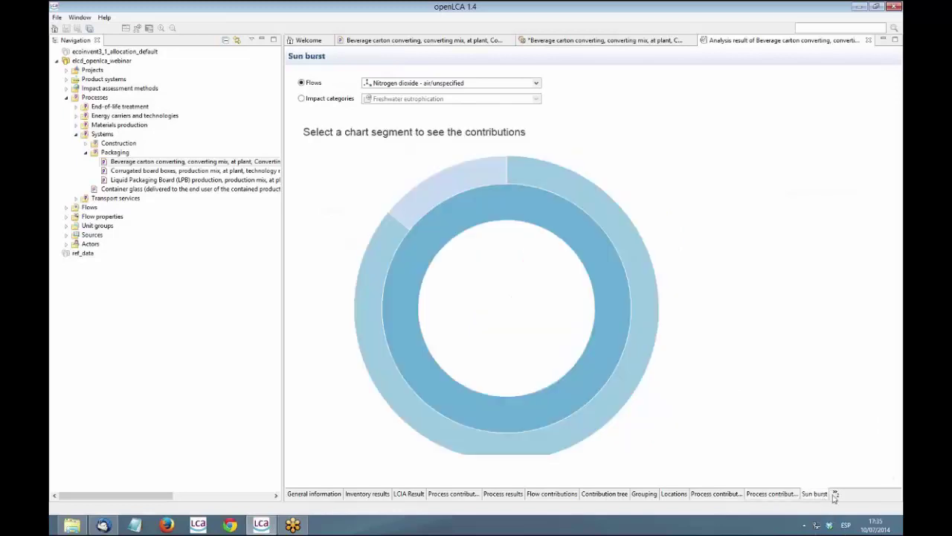
Step: Show the freshwater eutrophication Sankey diagram and expand Projects in the Navigation
click(835, 494)
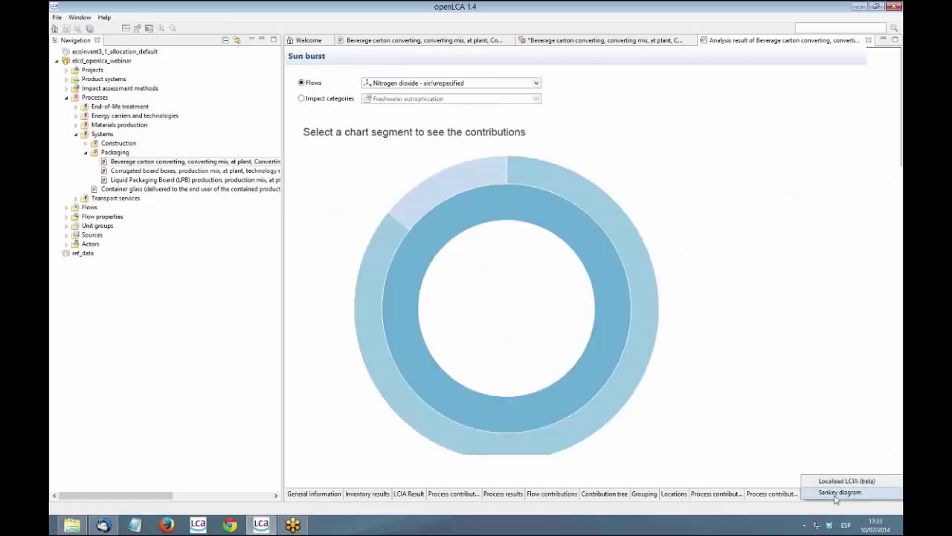
click(839, 493)
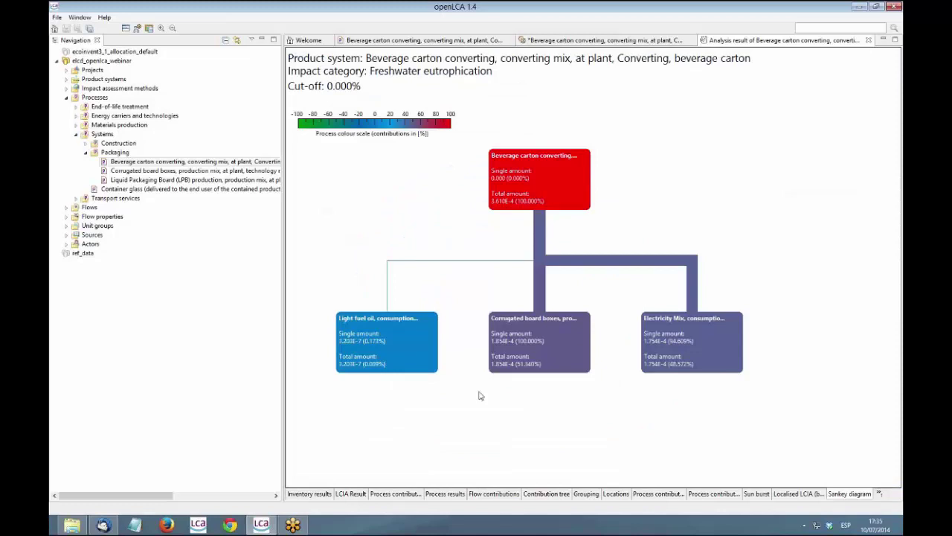
click(66, 70)
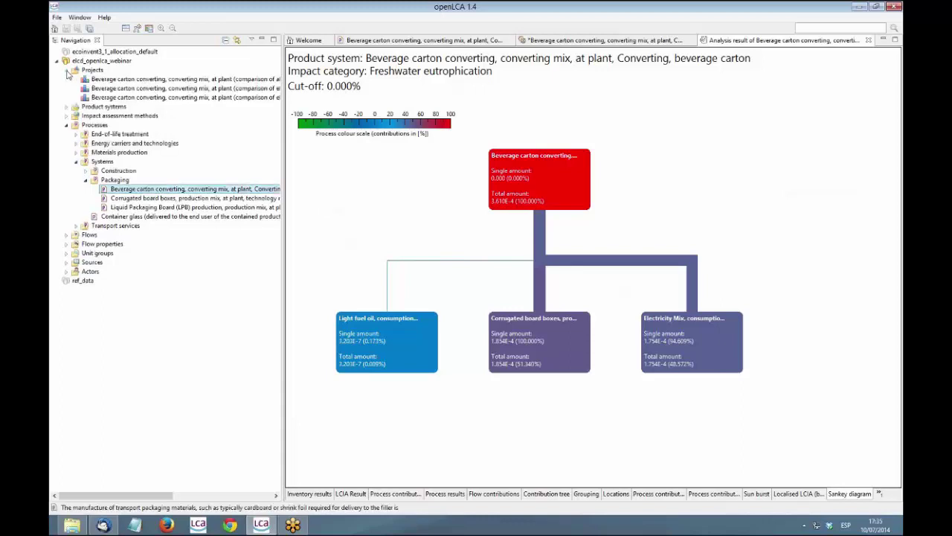
Step: Create a new project named 'new'
right_click(80, 71)
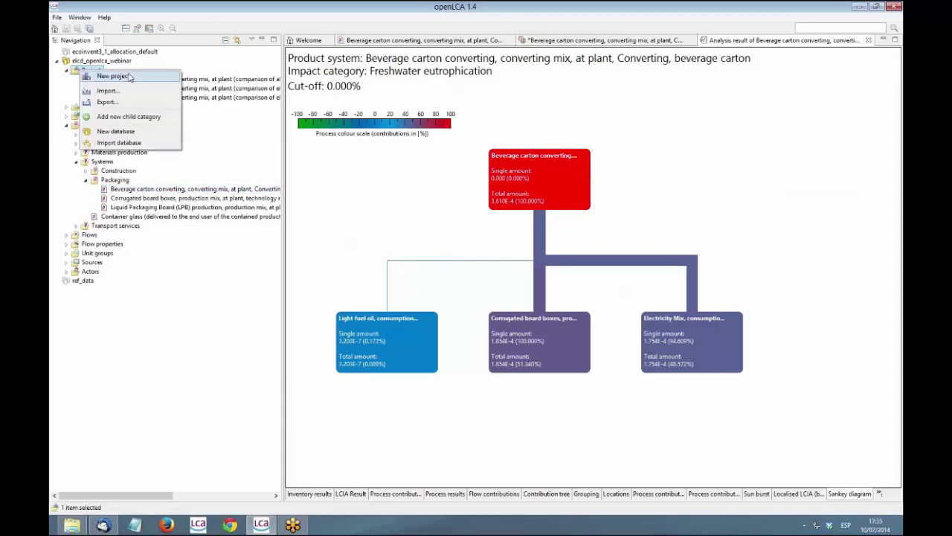
click(112, 76)
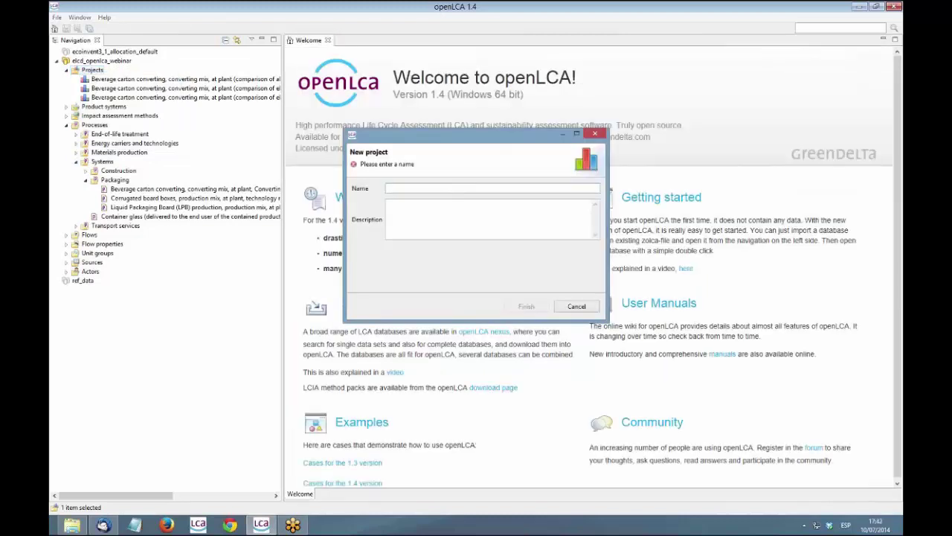
text(new)
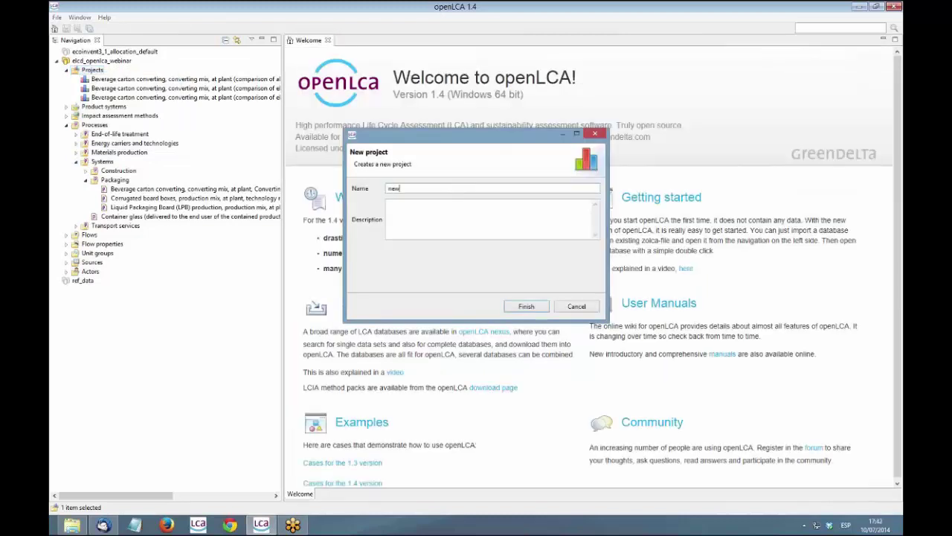
click(525, 307)
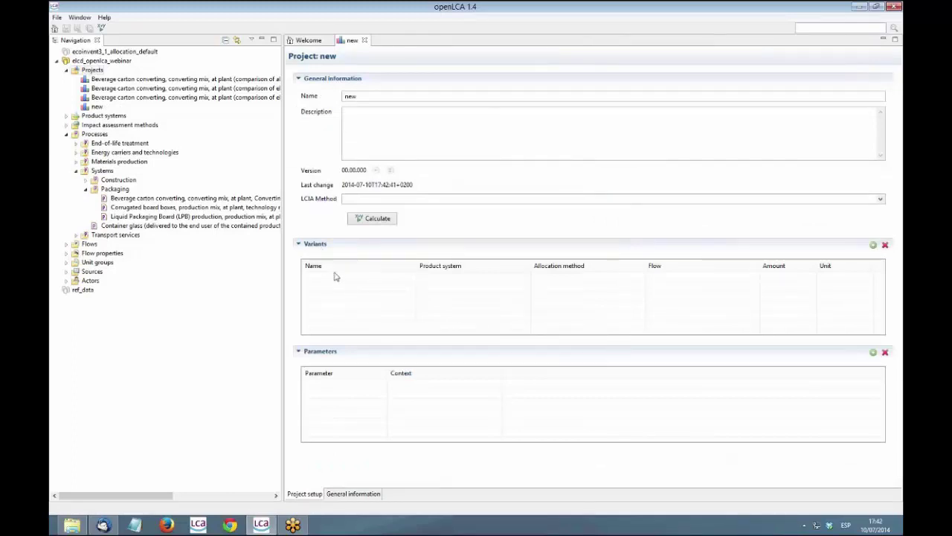
Step: Add the DK-electricity carton system as Variant 1 and a second product system as Variant 2
click(873, 245)
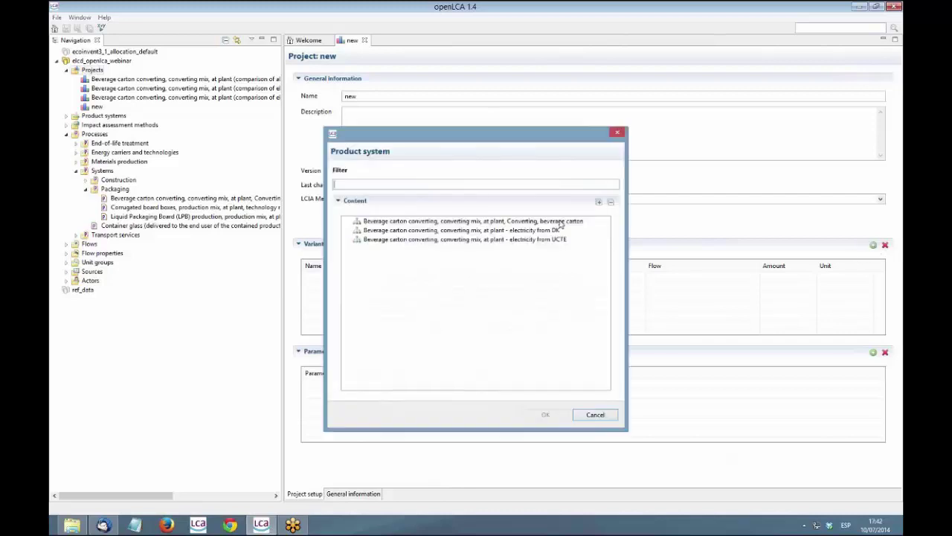
click(502, 224)
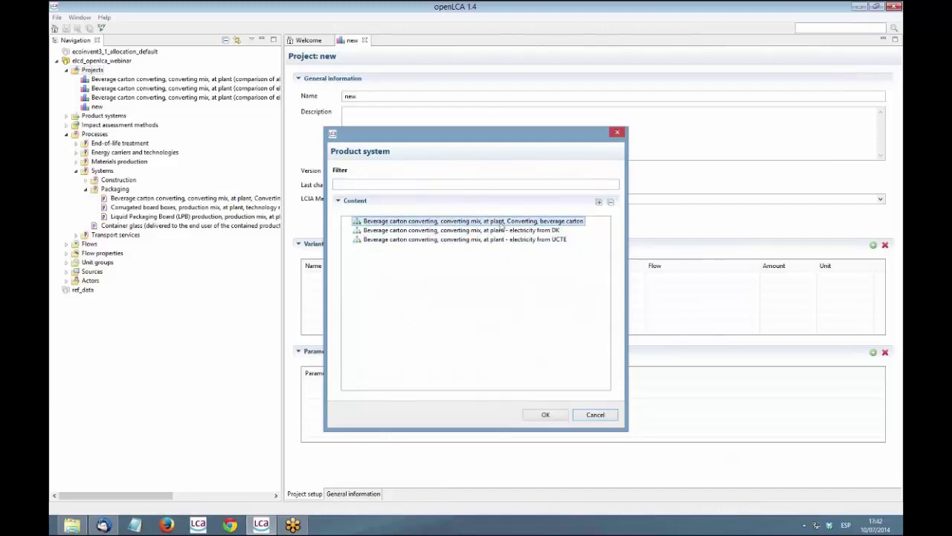
click(551, 230)
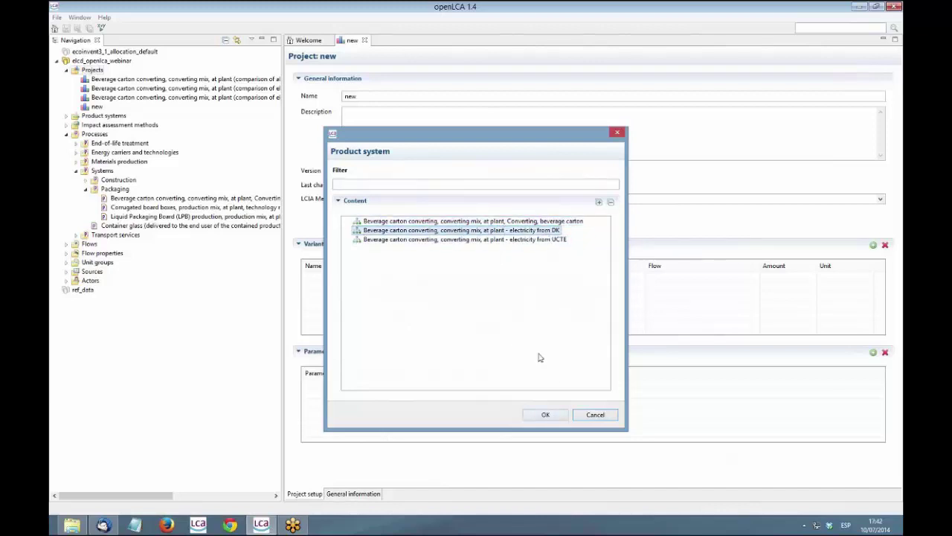
click(544, 414)
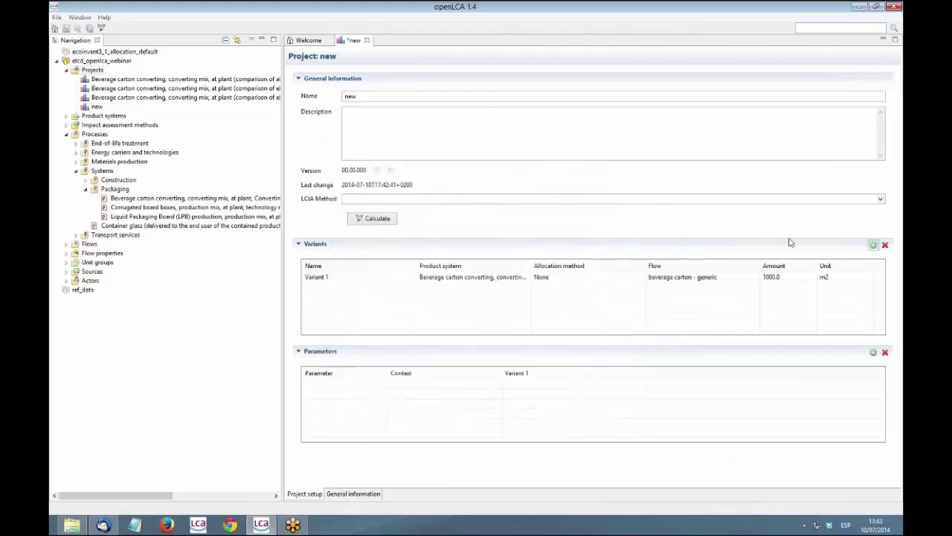
click(872, 244)
click(521, 232)
click(544, 414)
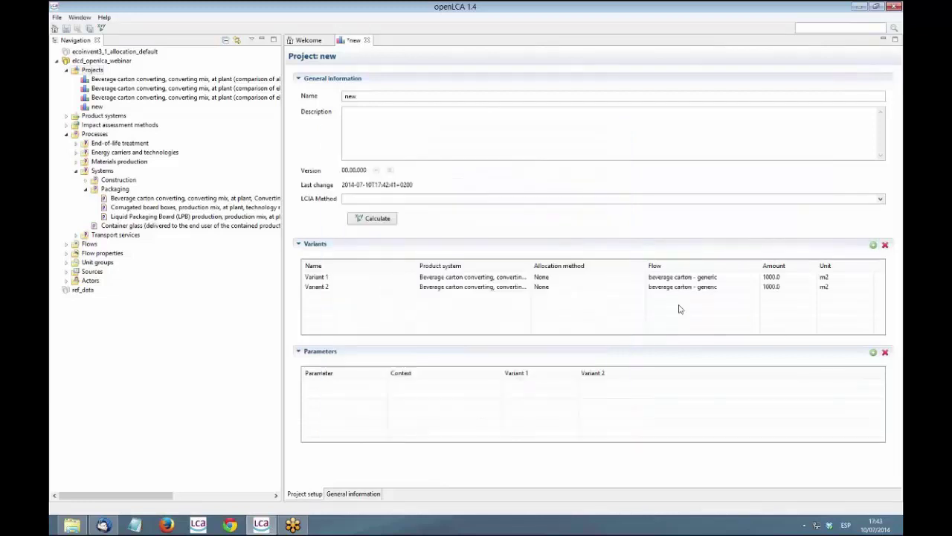
Step: Add the carton process's efficiency parameter and set Variant 2's value to 0.5
click(874, 354)
click(349, 219)
click(383, 229)
click(545, 415)
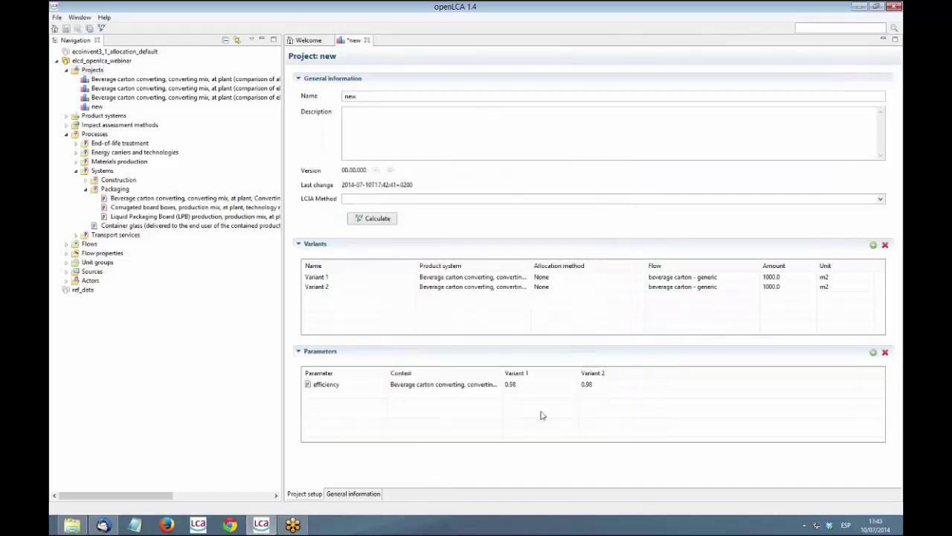
click(604, 384)
text(0.5)
key(Return)
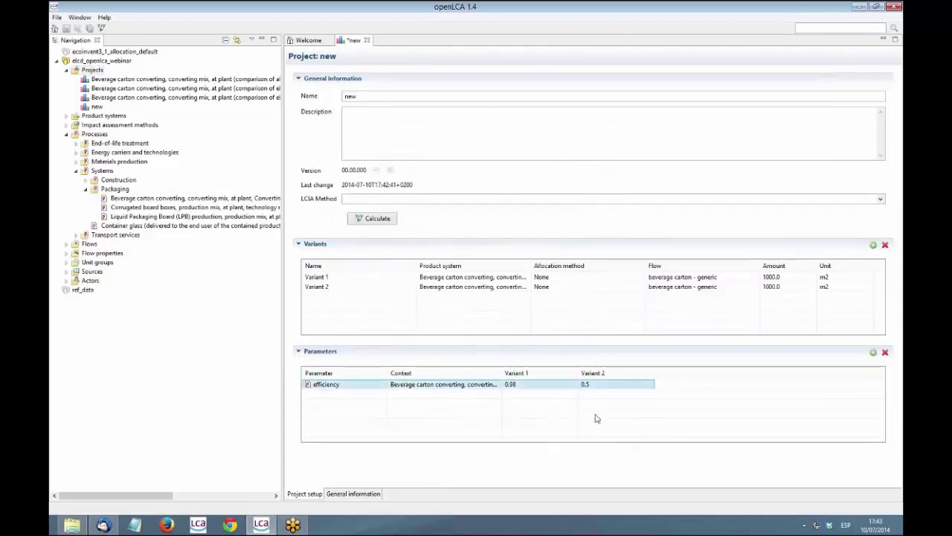
click(411, 198)
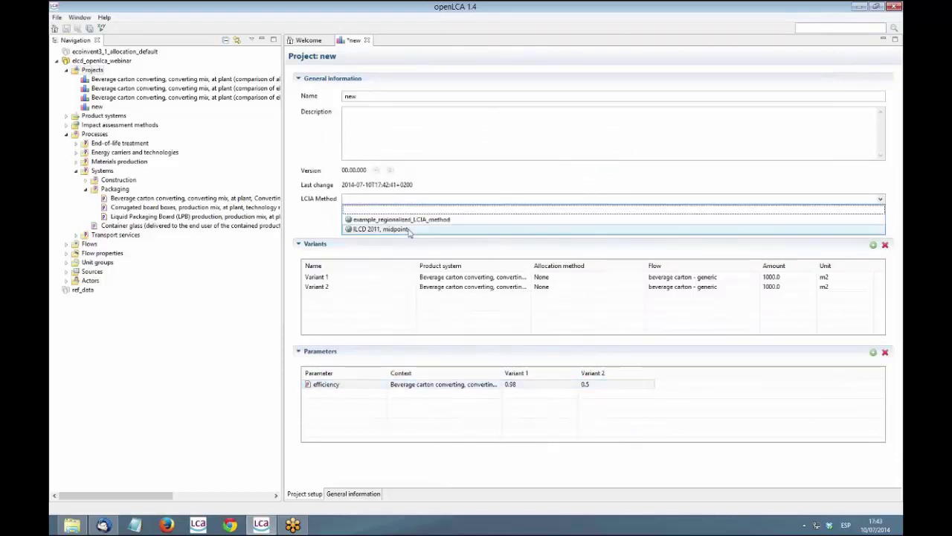
Step: Calculate the project with ILCD 2011, midpoint and compare variants on Human toxicity and Ionizing radiation categories
click(384, 222)
click(380, 220)
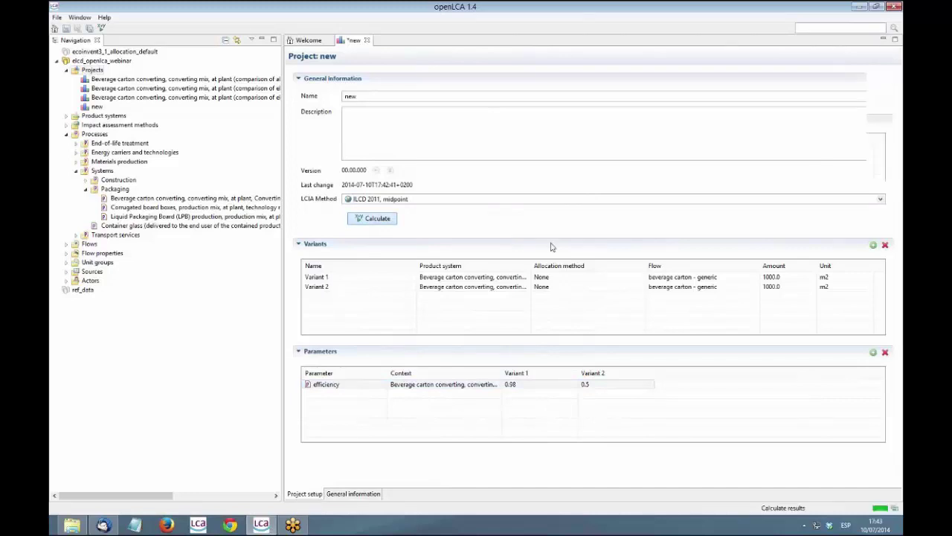
click(389, 100)
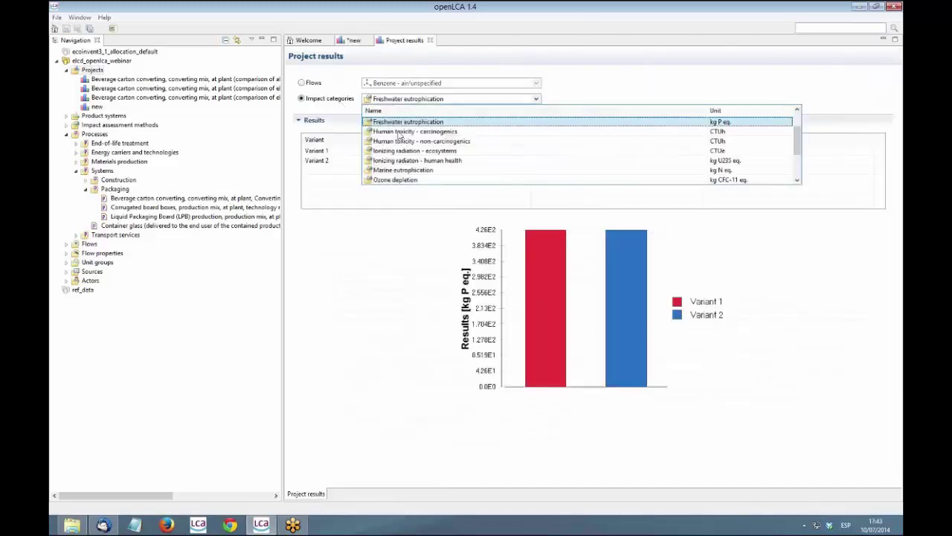
click(447, 139)
key(Down)
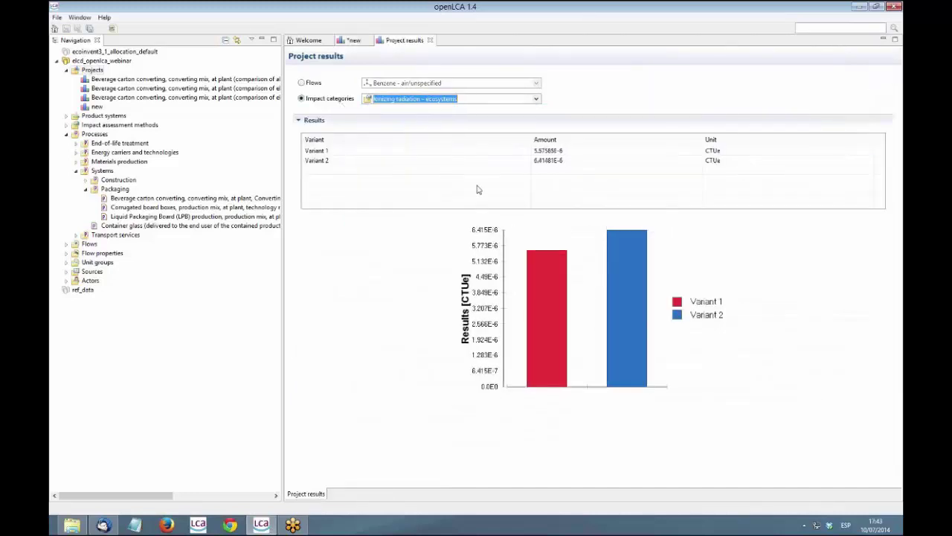
click(354, 41)
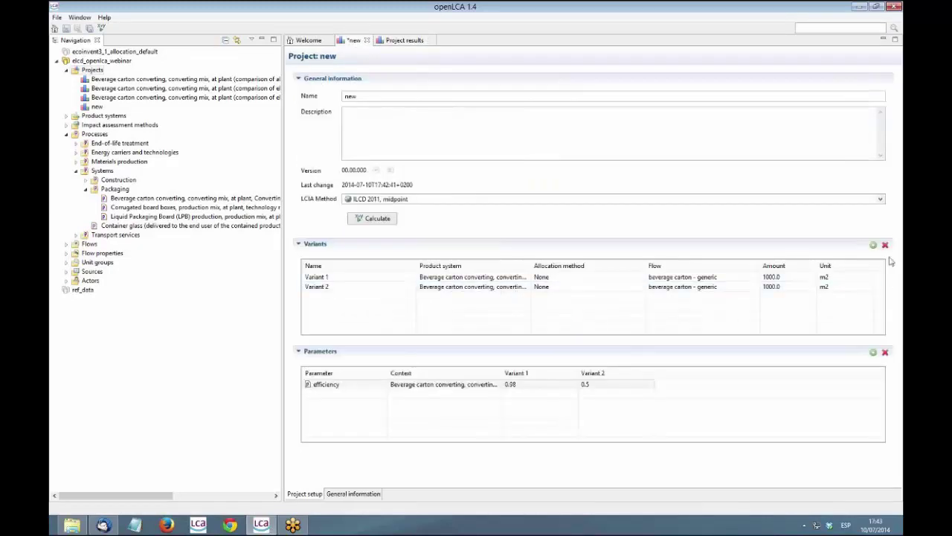
Step: Replace Variant 2 with the 'electricity from UCTE' carton product system
click(788, 288)
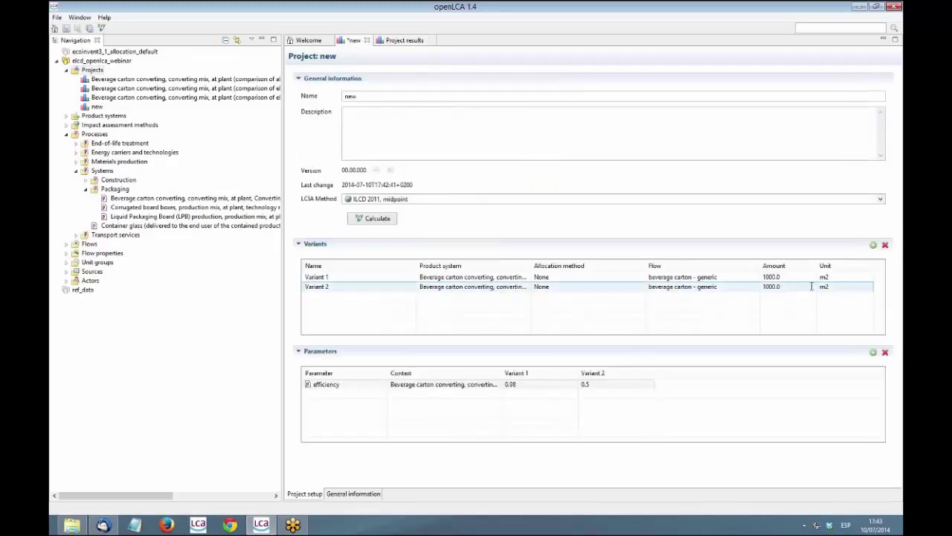
click(885, 245)
click(874, 246)
click(559, 243)
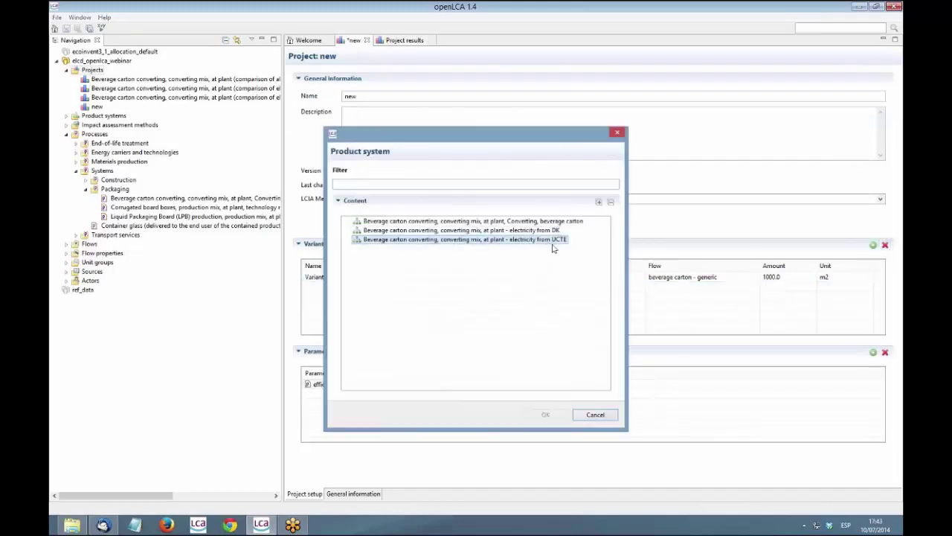
click(549, 417)
Step: Delete the efficiency parameter and recalculate the project
click(588, 384)
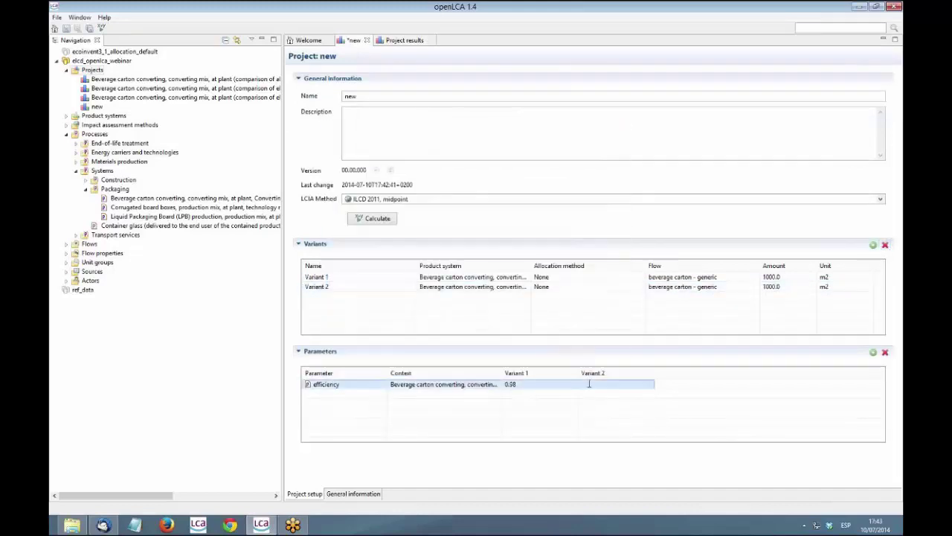
click(885, 352)
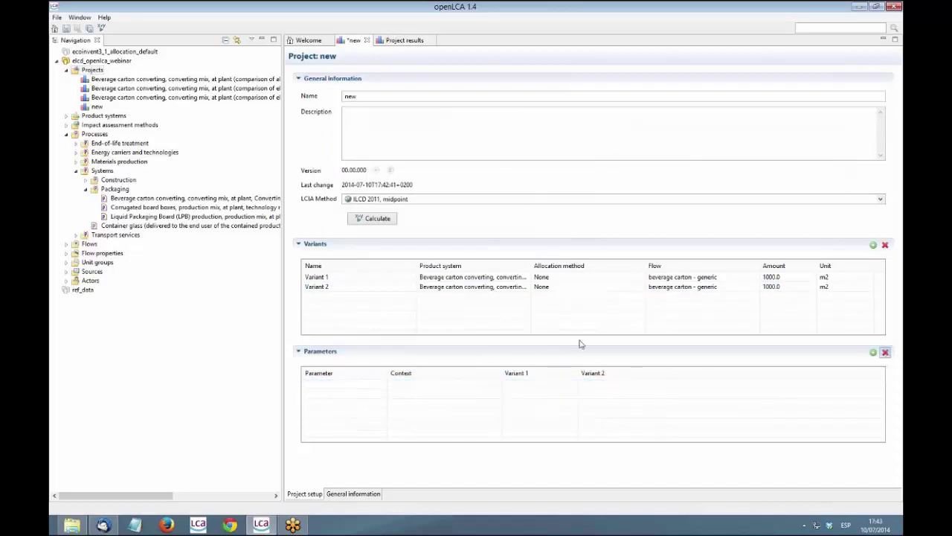
click(380, 220)
Step: Compare both variants on Ionizing radiation - ecosystems, then select Variant 2 on the project setup
click(339, 100)
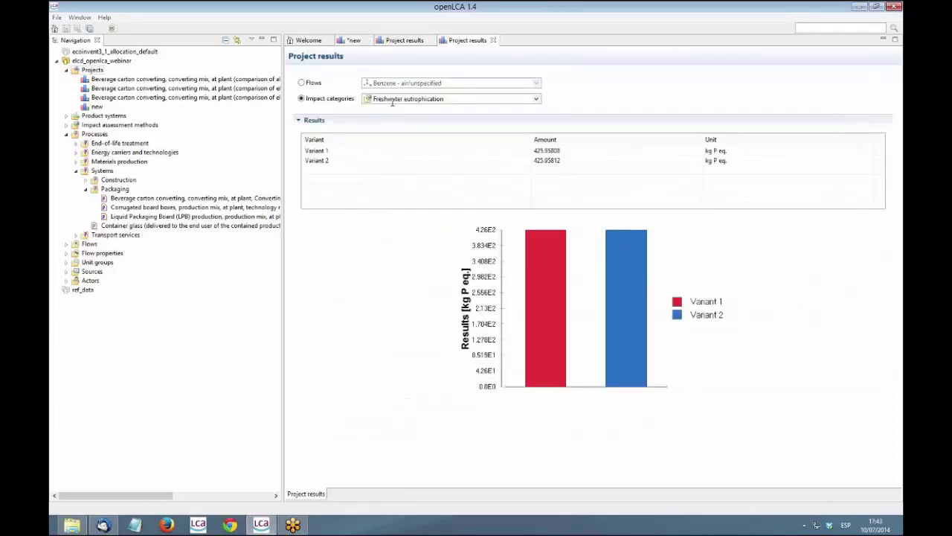
click(392, 101)
click(397, 137)
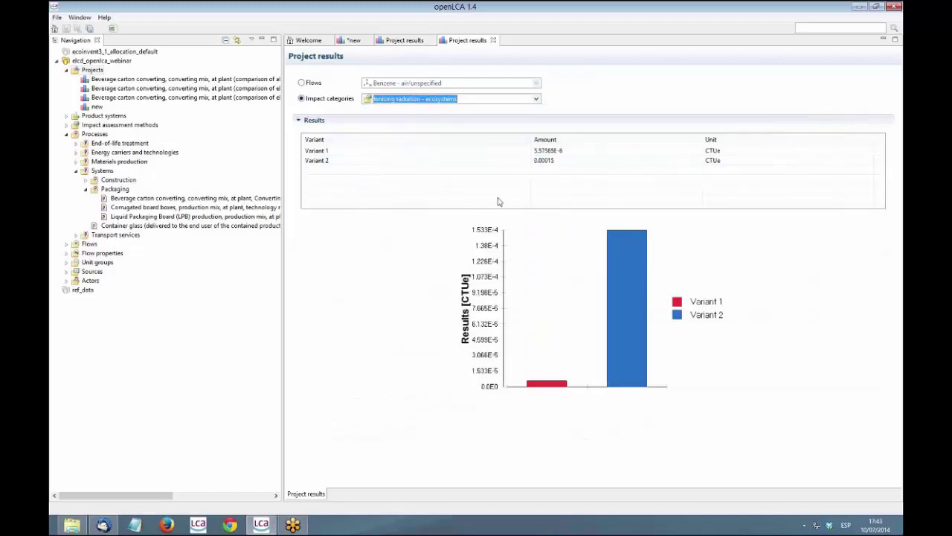
click(352, 40)
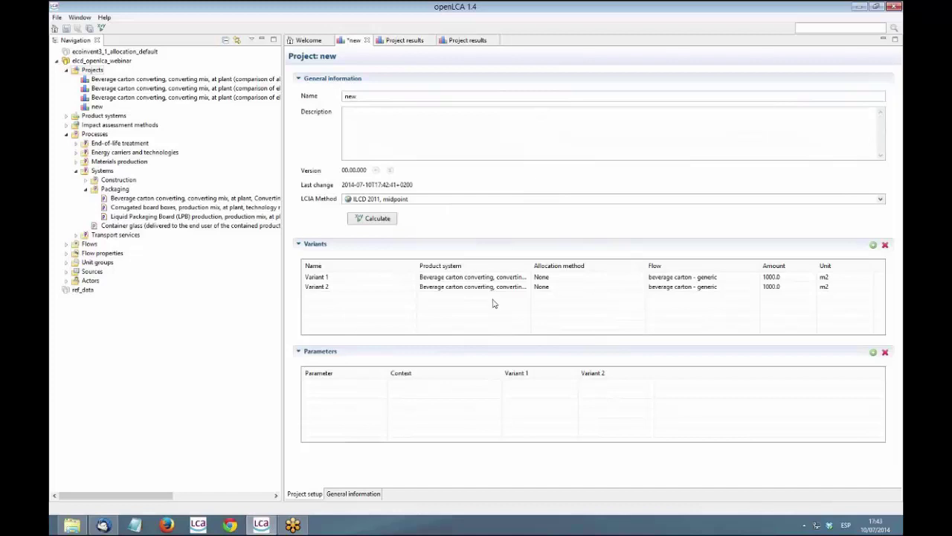
click(465, 291)
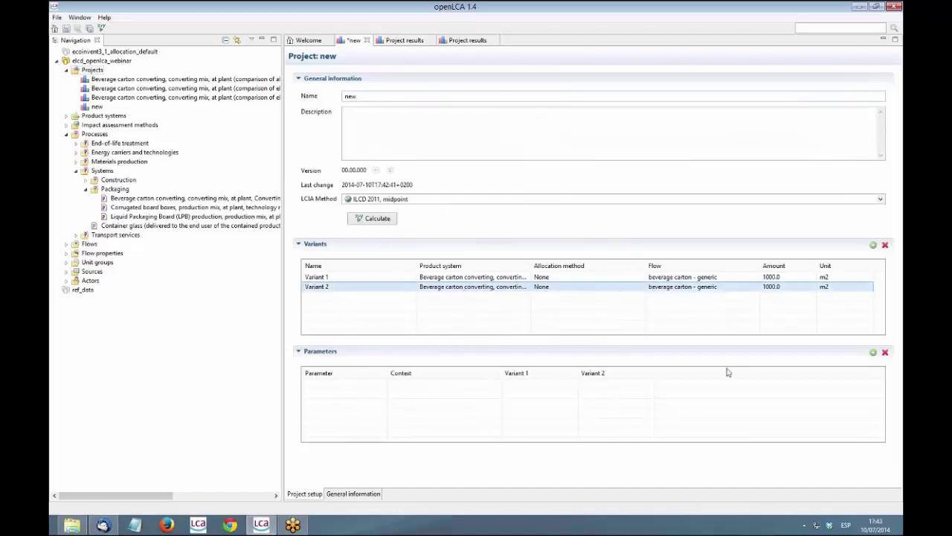
Step: Re-add the efficiency parameter and set Variant 2's value to 0.5
click(874, 354)
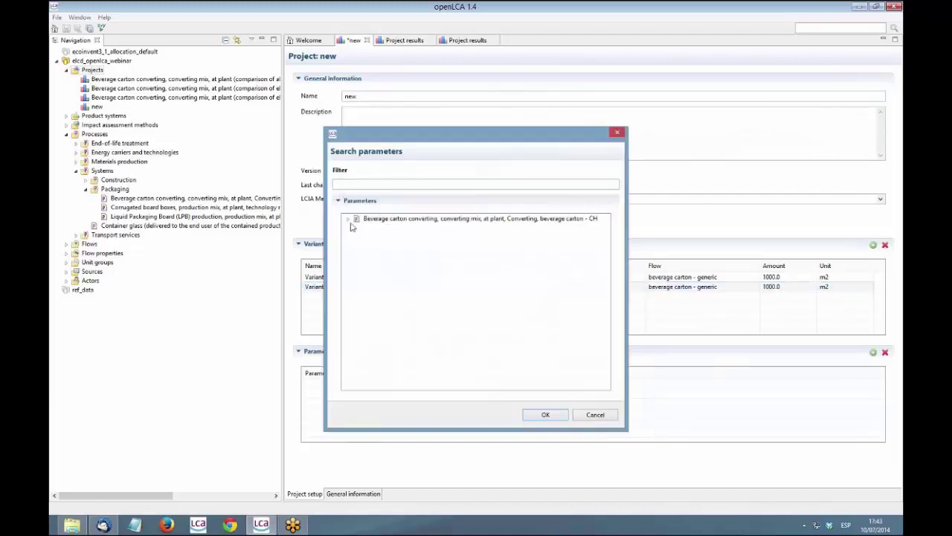
click(349, 220)
click(378, 227)
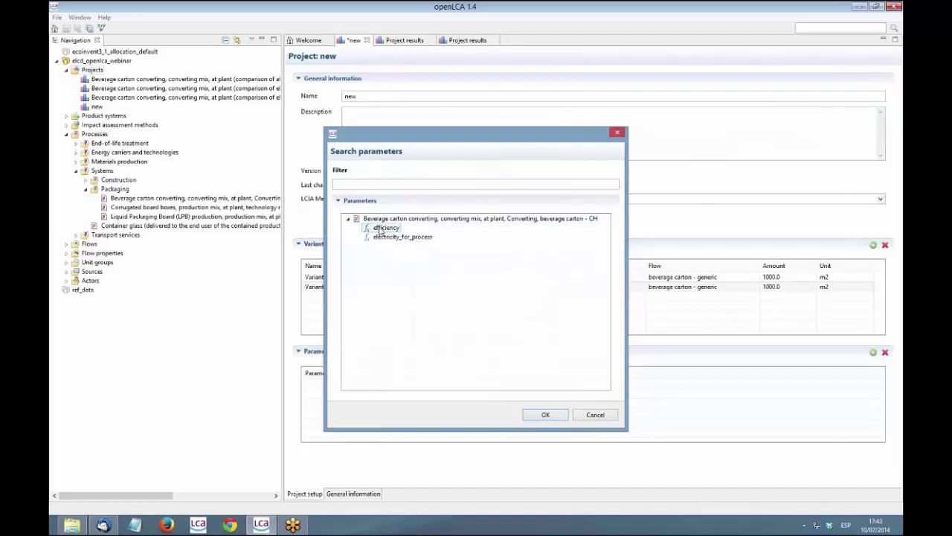
click(545, 415)
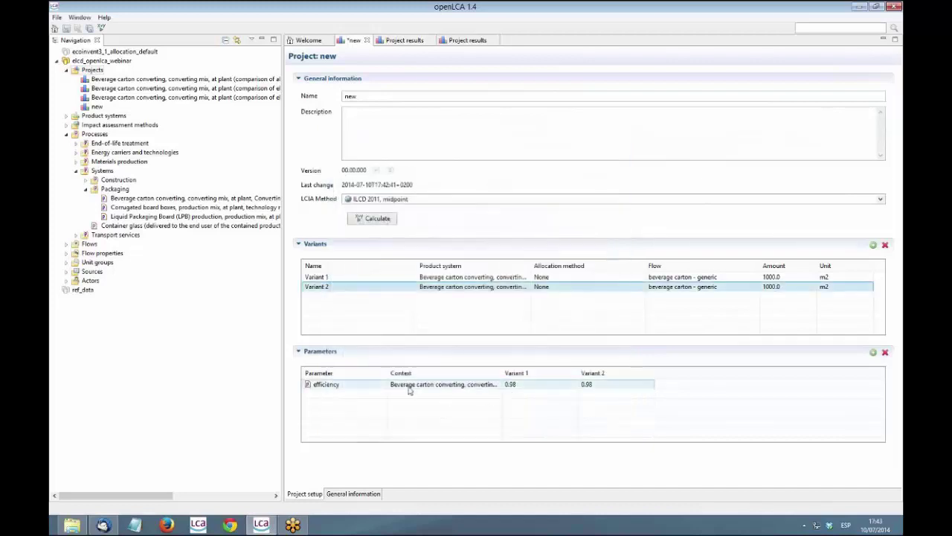
click(607, 388)
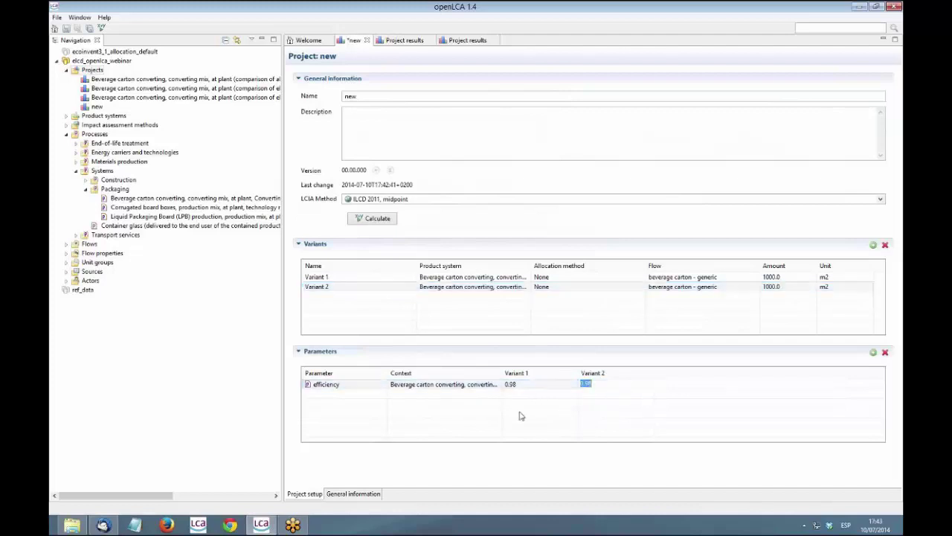
text(0.5)
key(Return)
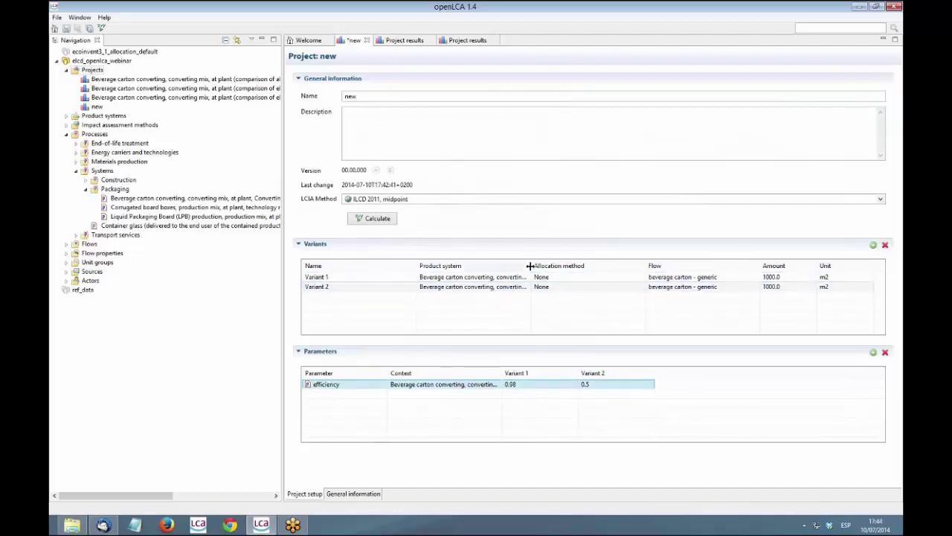
Step: Set Variant 2's allocation method to Causal
drag(595, 259, 636, 259)
click(559, 312)
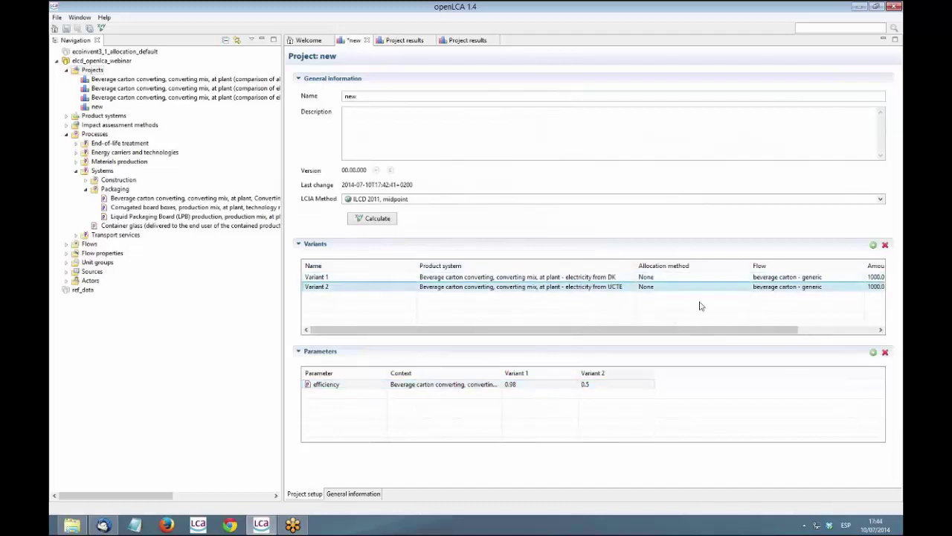
click(746, 289)
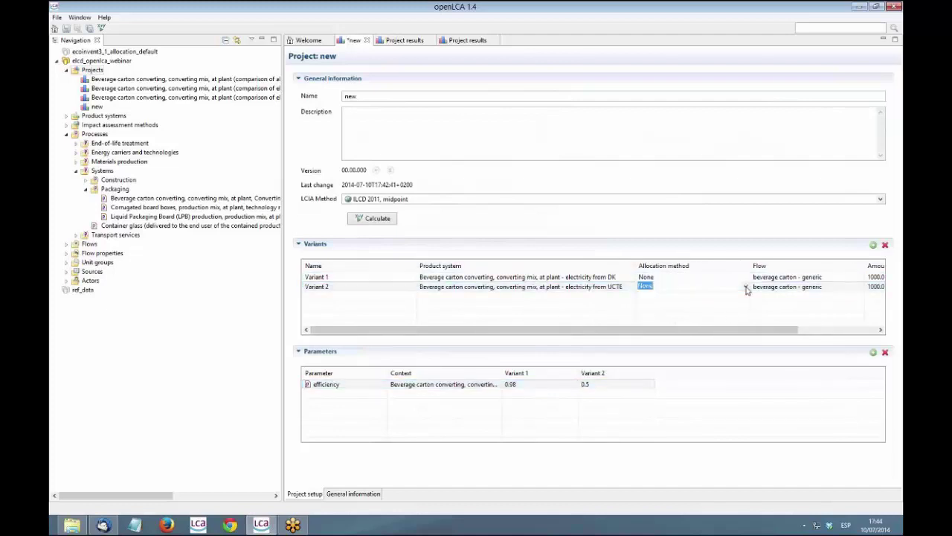
click(746, 288)
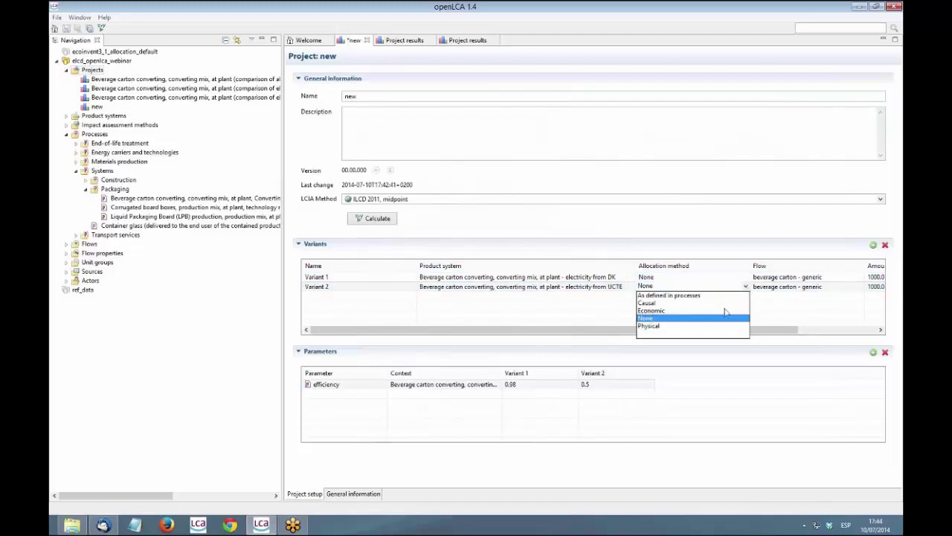
click(647, 303)
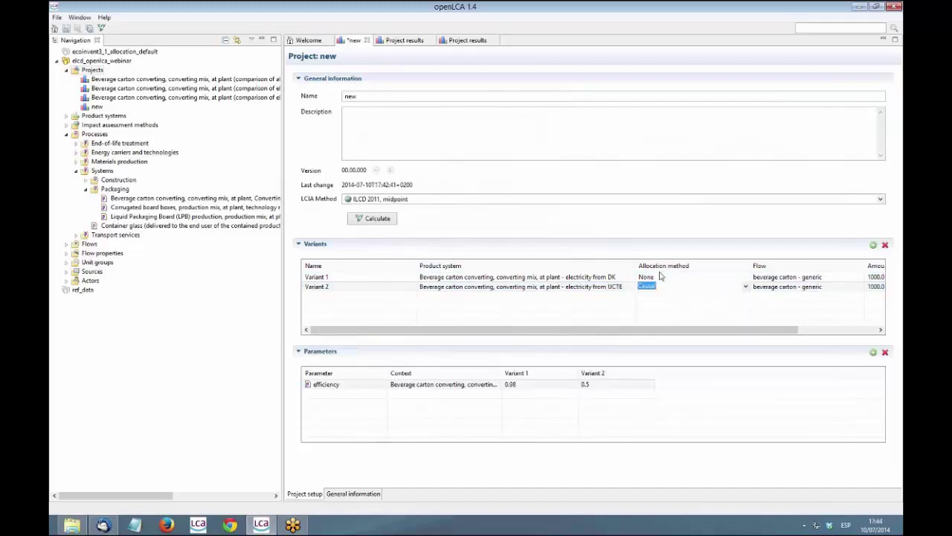
Step: Add a Variant 3 using the 'electricity from UCTE' system and delete Variant 1
click(874, 245)
click(482, 239)
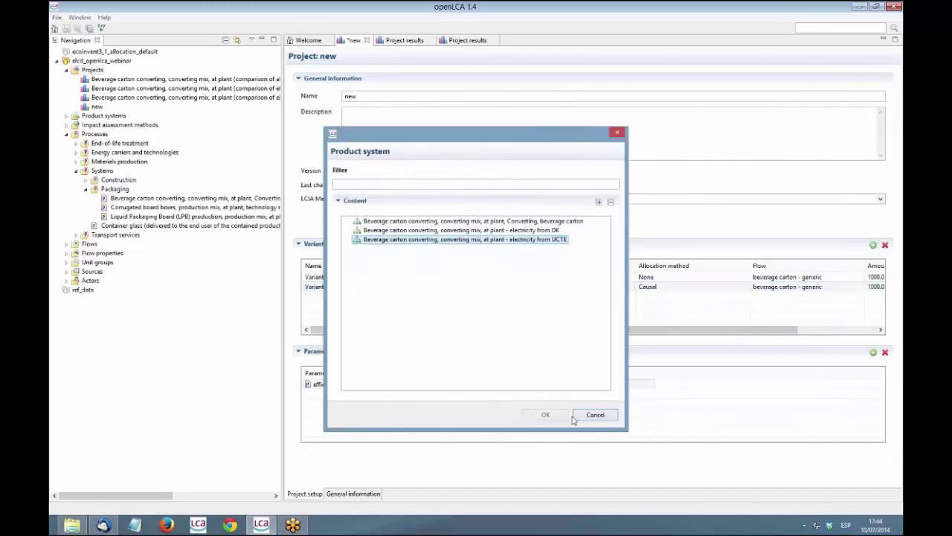
click(546, 415)
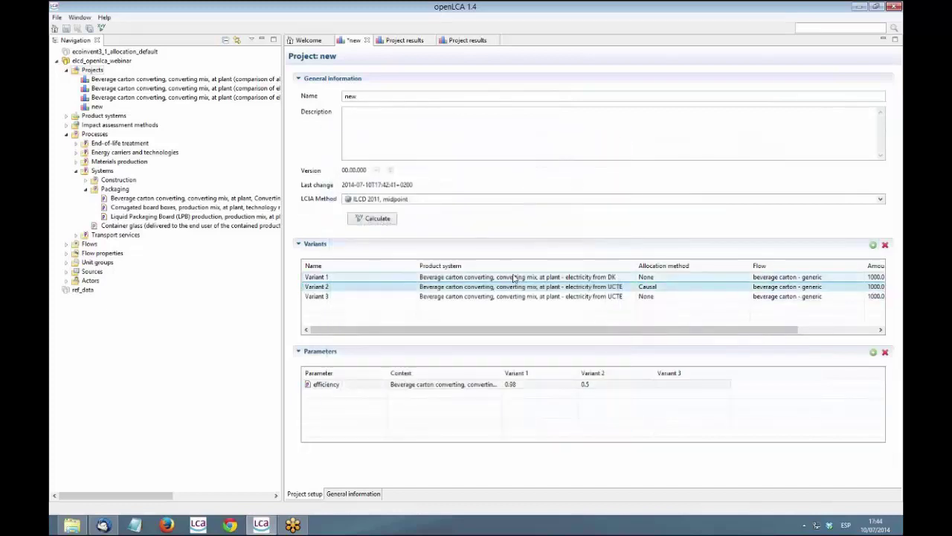
click(885, 244)
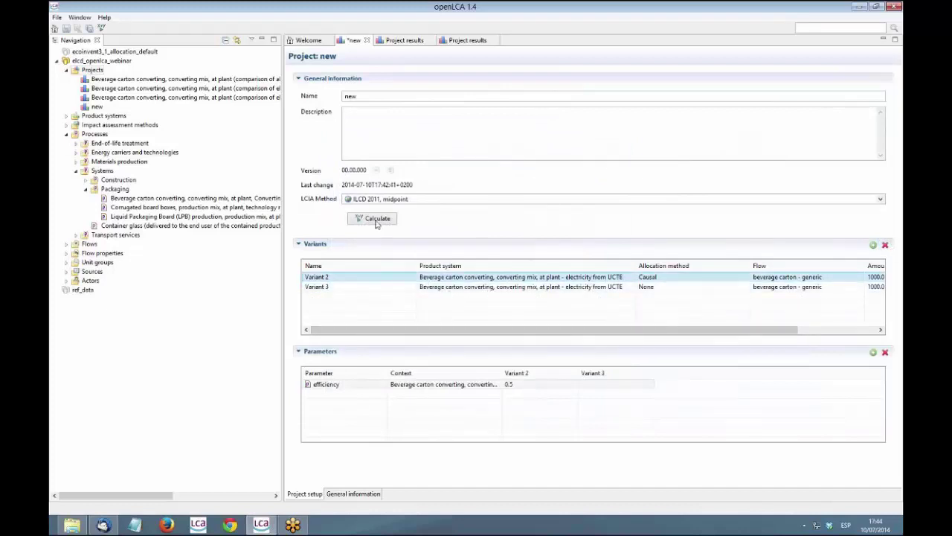
Step: Remove the efficiency parameter and recalculate the project
click(480, 387)
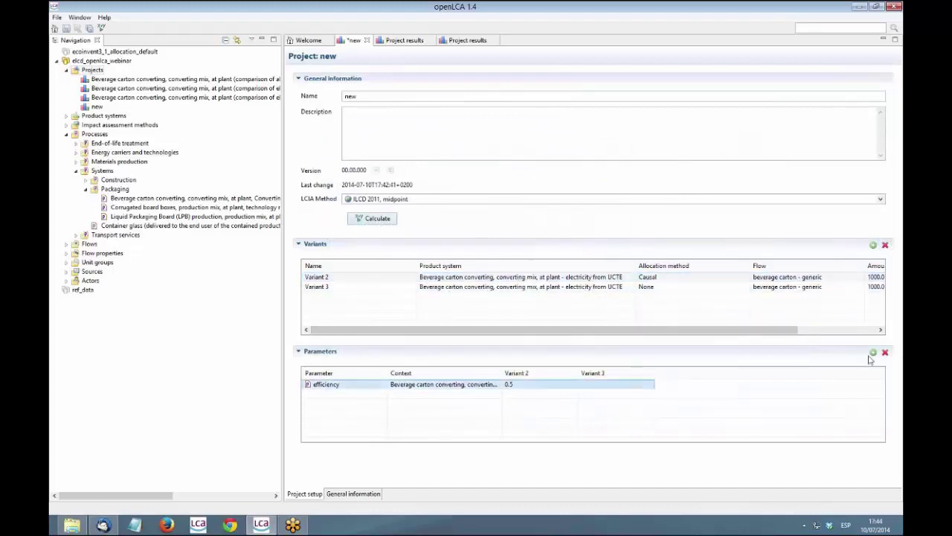
click(885, 352)
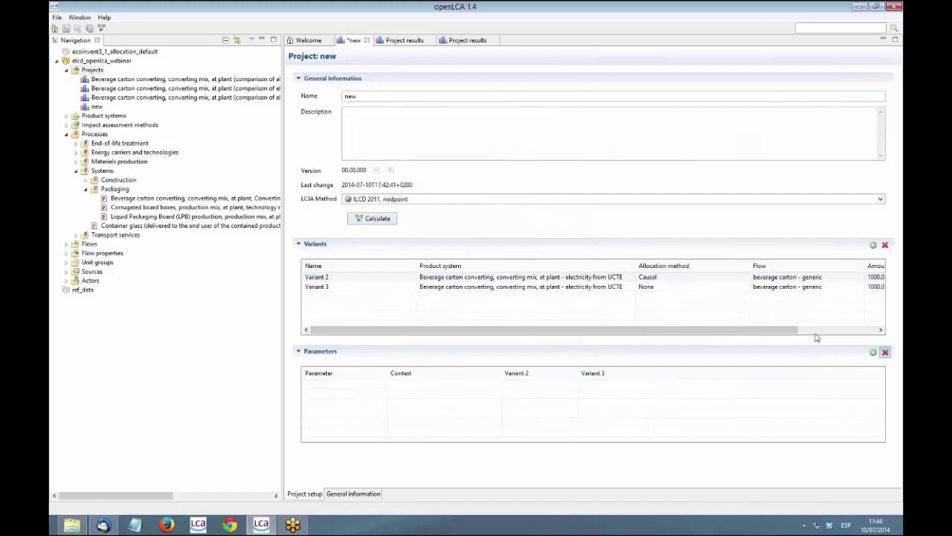
click(377, 219)
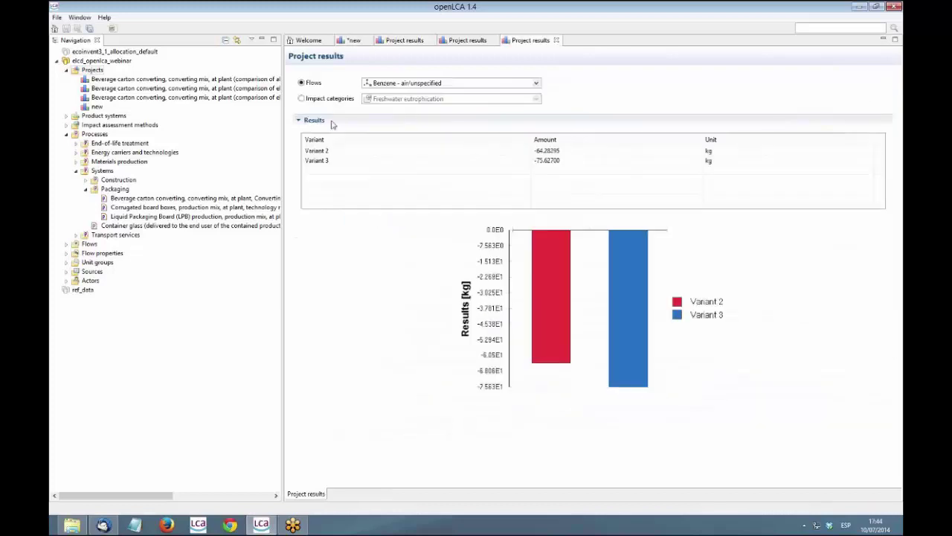
Step: Compare Variants 2 and 3 on Ionizing radiation - ecosystems, then go back to project setup
click(327, 99)
click(450, 98)
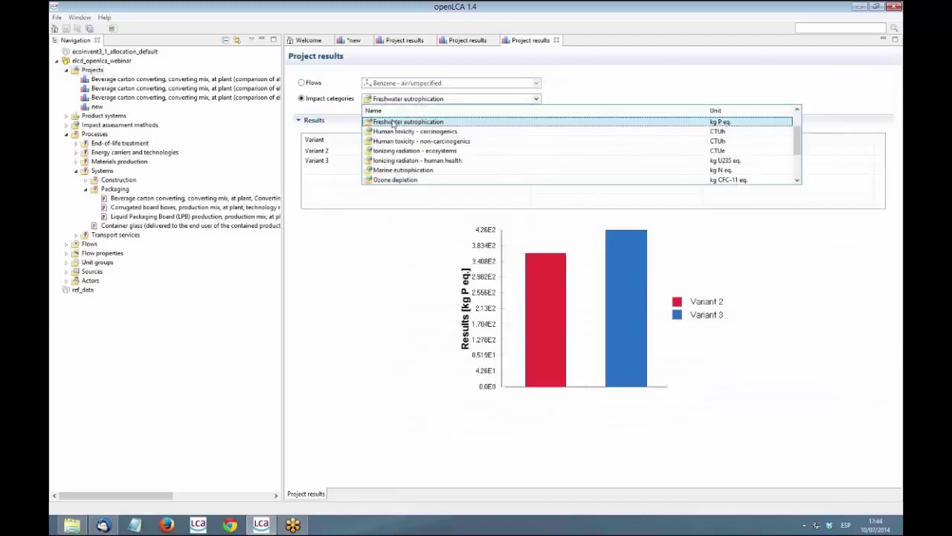
click(402, 148)
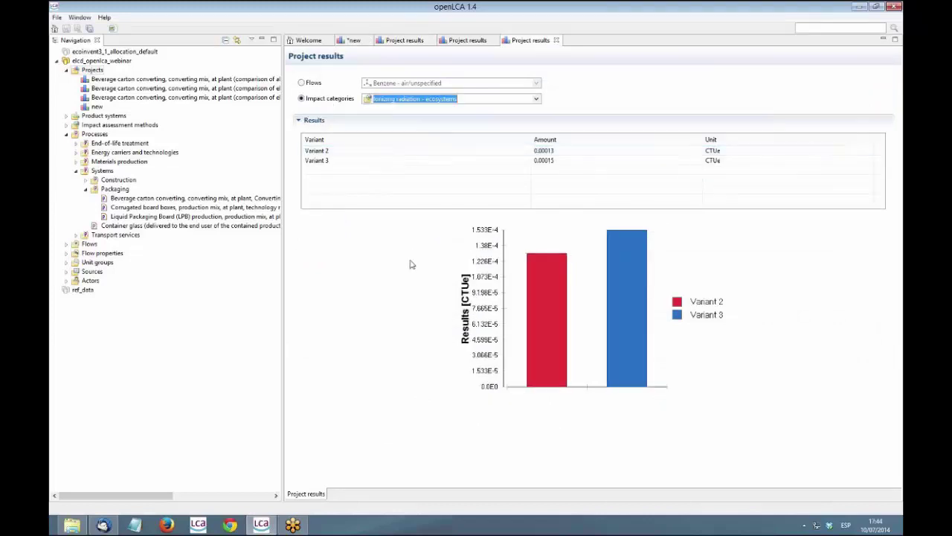
click(351, 40)
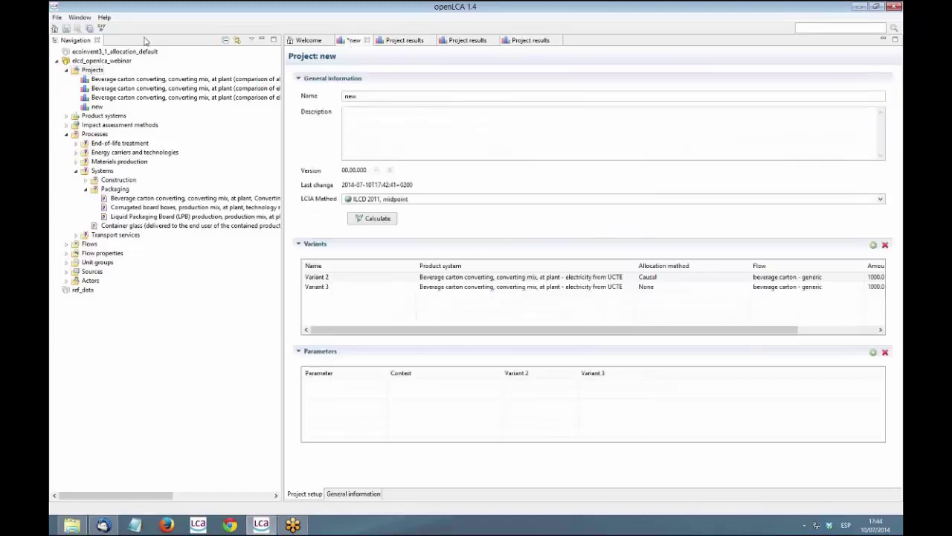
Step: Turn on the experimental 'Create reports for project results' option in Preferences
click(56, 17)
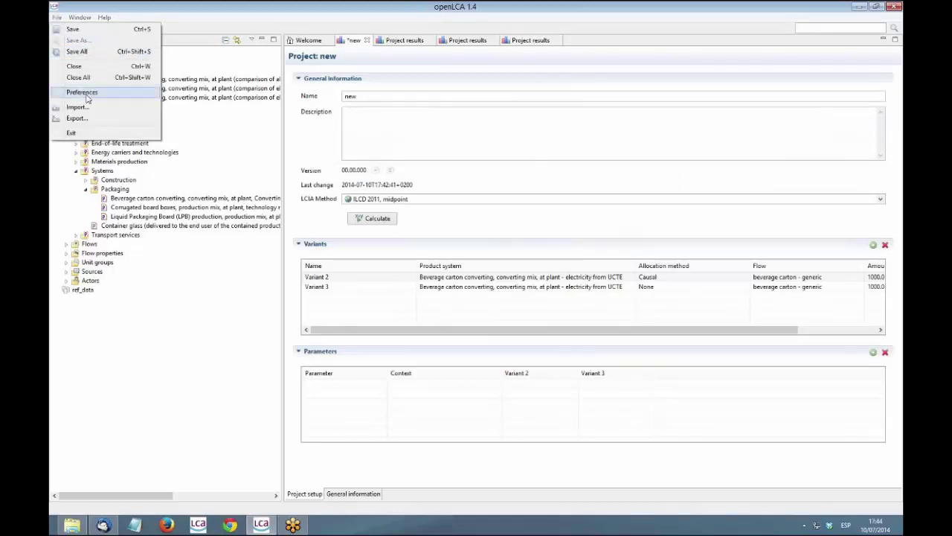
click(83, 92)
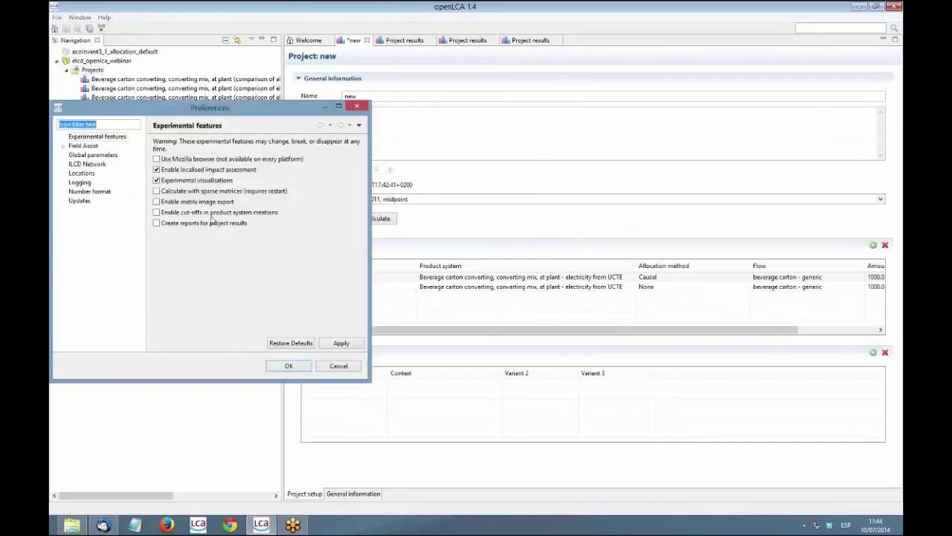
click(173, 223)
click(281, 370)
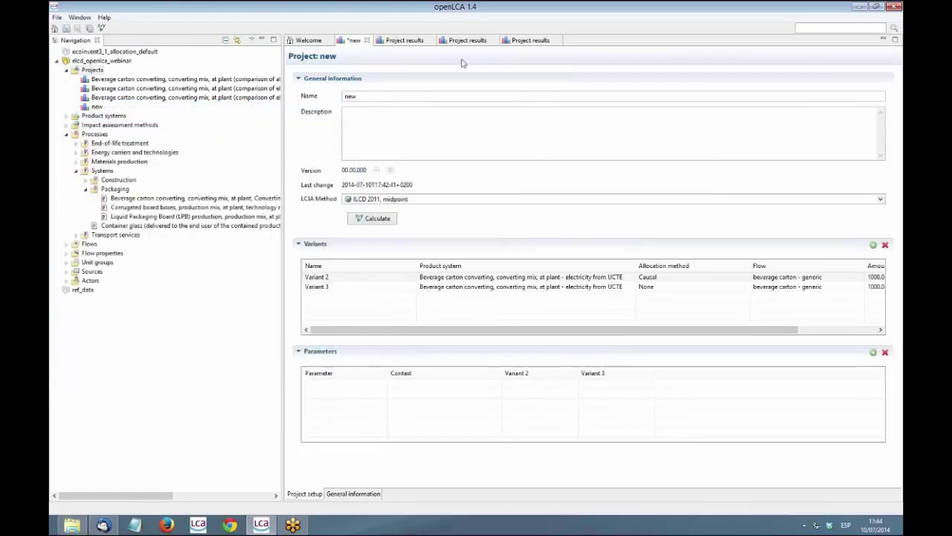
Step: Discard the unsaved new project and close both Project results tabs
click(366, 41)
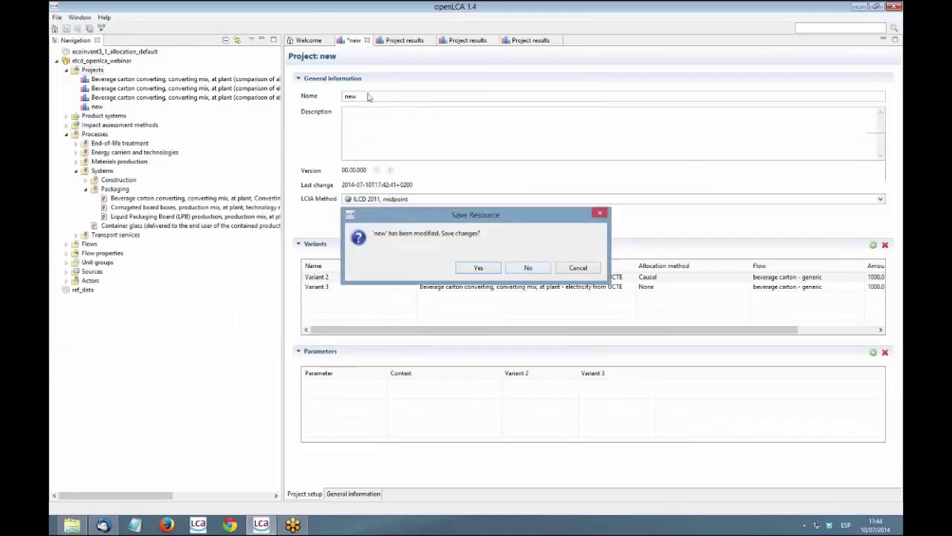
click(528, 268)
click(392, 40)
click(392, 40)
Step: Restore the navigation panel and open the 'comparison of allocation method' beverage carton project
double_click(363, 40)
click(85, 41)
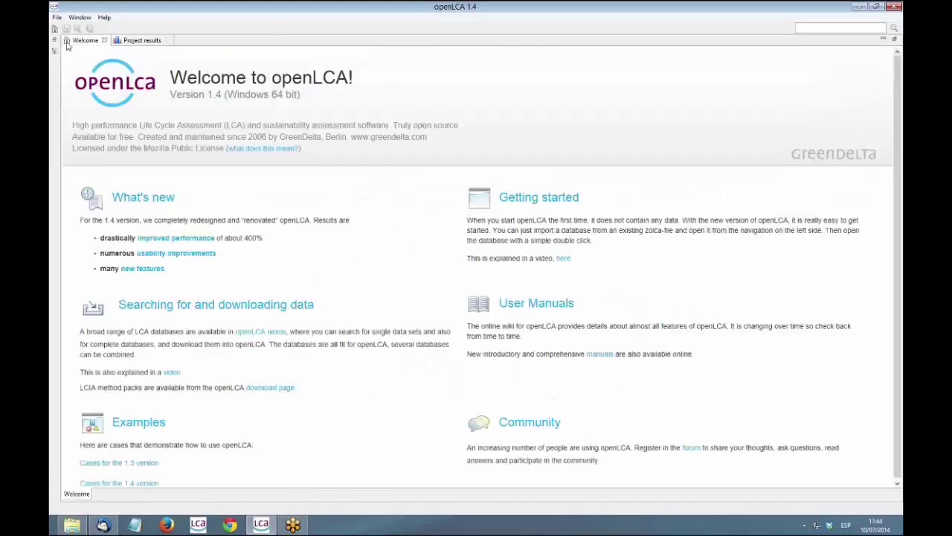
click(56, 42)
double_click(184, 79)
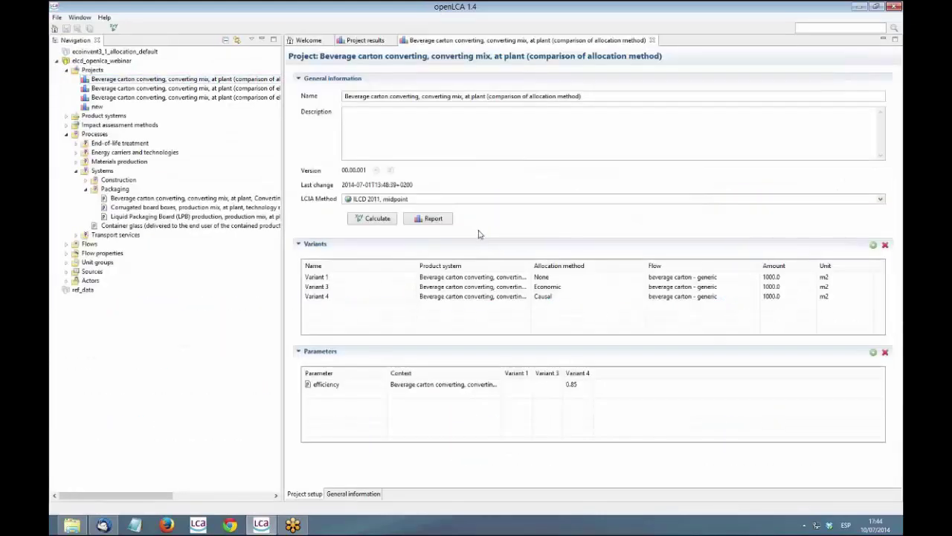
Step: Generate a report listing Variants 1, 3 and 4, glance at results and setup, then return to it
click(430, 219)
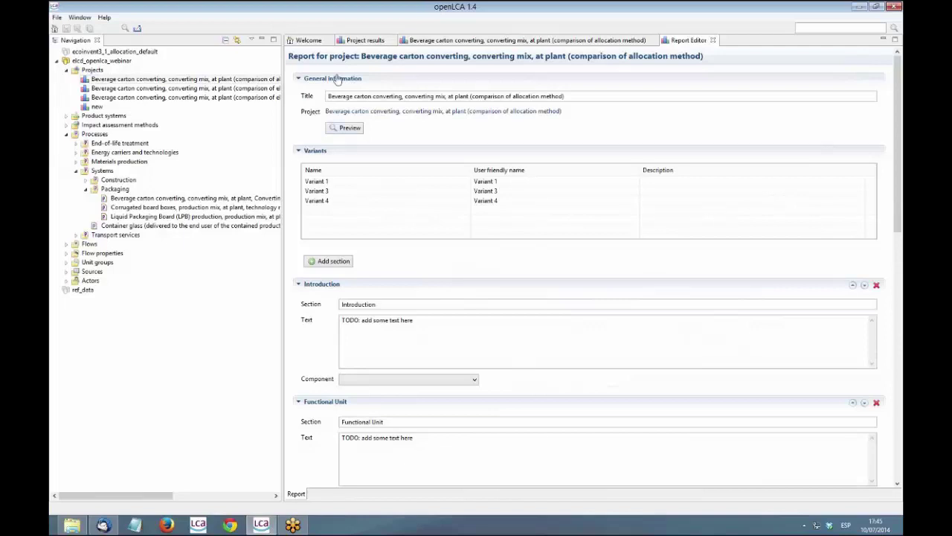
click(362, 42)
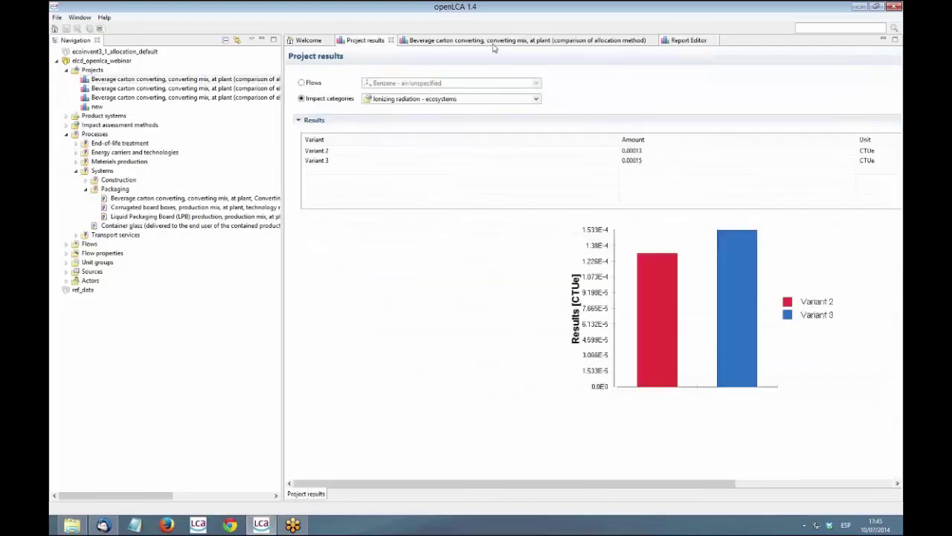
click(521, 42)
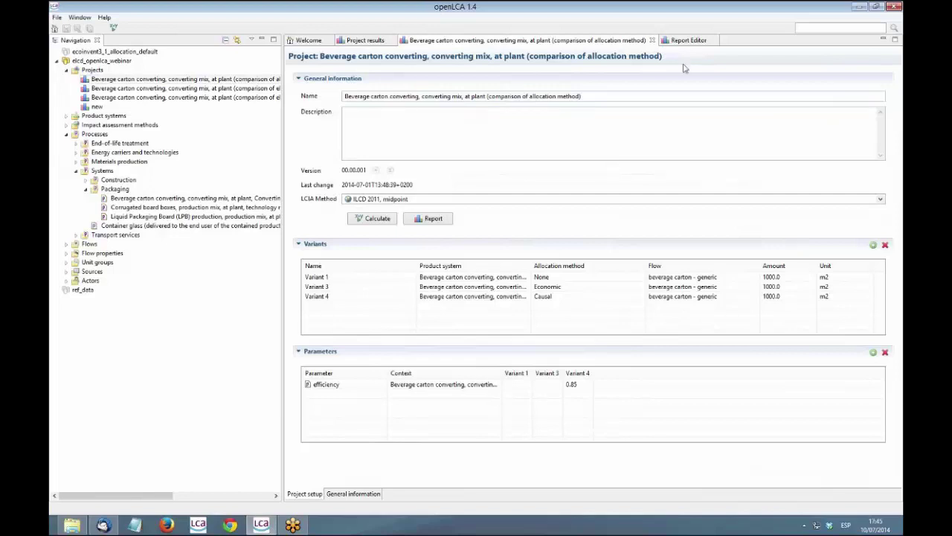
click(683, 41)
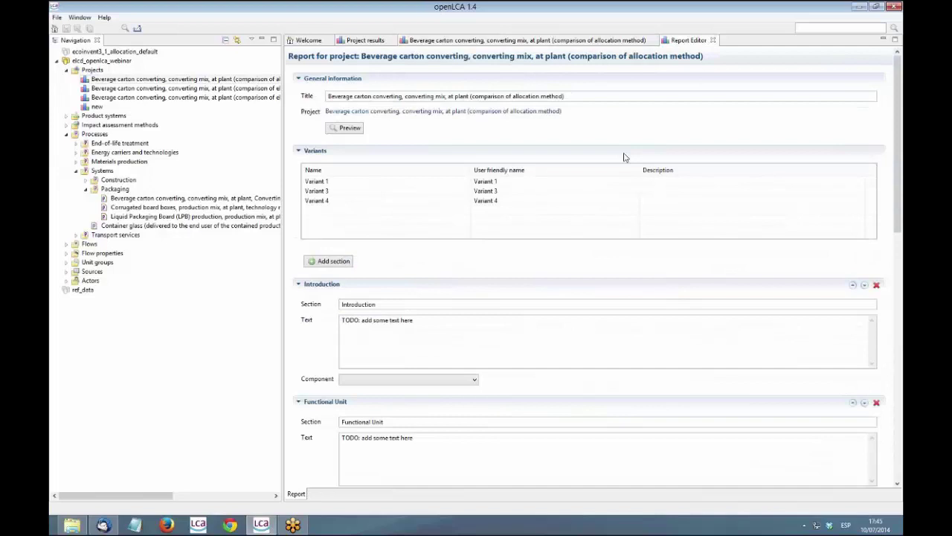
Step: Preview the report as a rendered document, then go back to the Report Editor
click(336, 131)
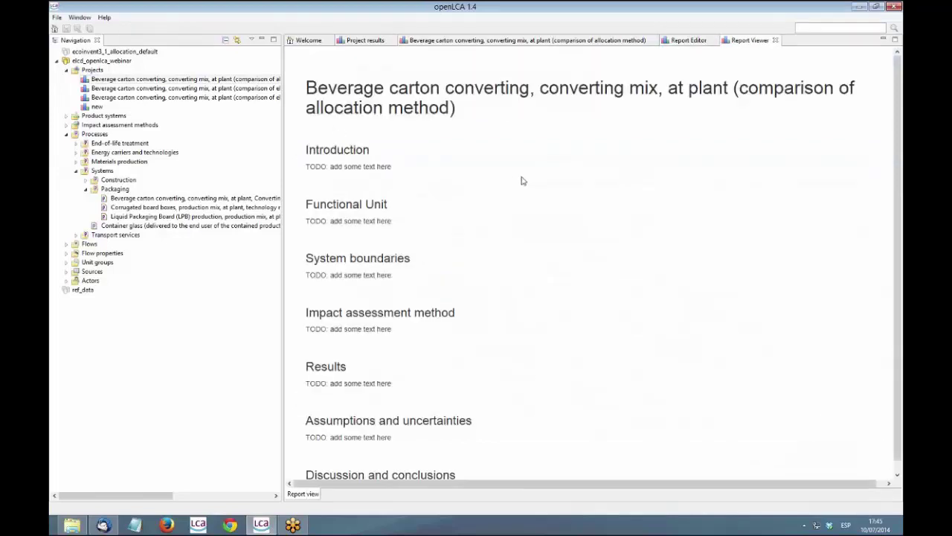
scroll(521, 180, down, 1)
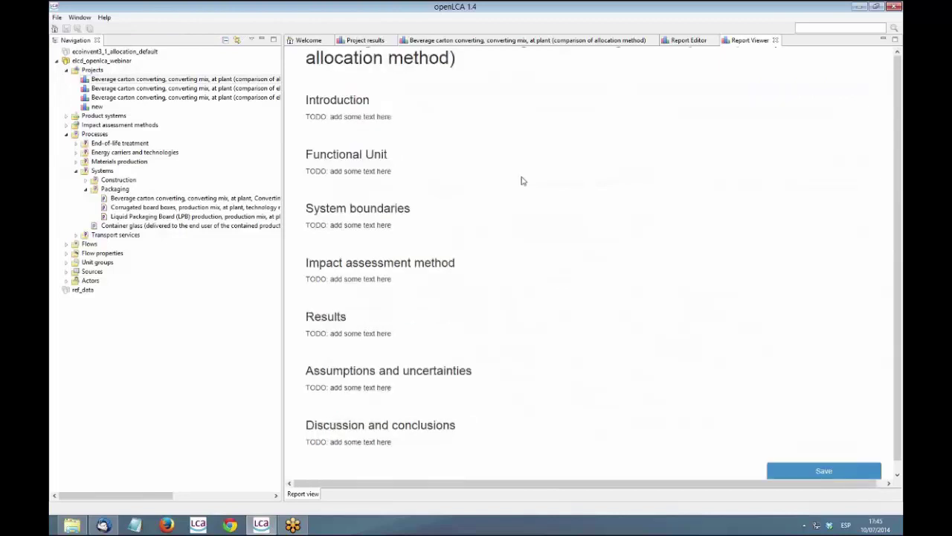
scroll(521, 180, up, 1)
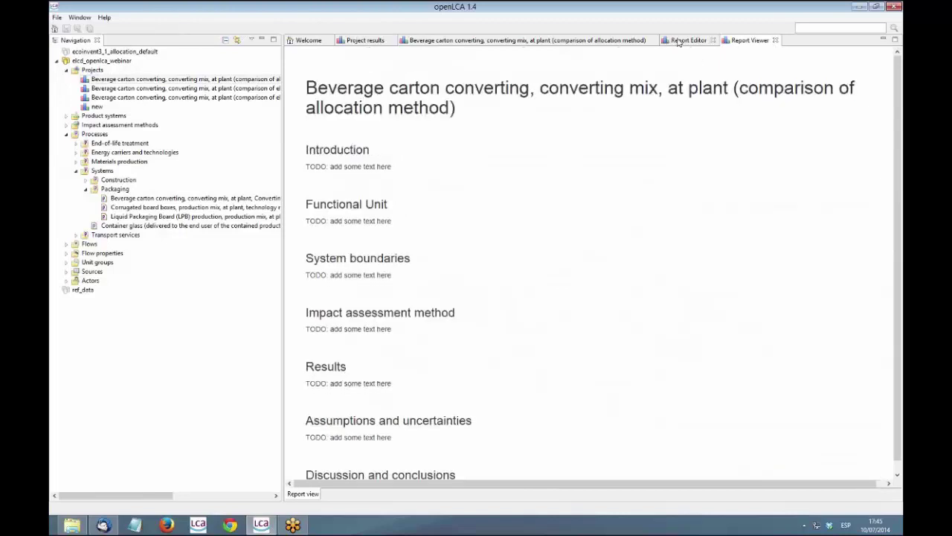
click(678, 42)
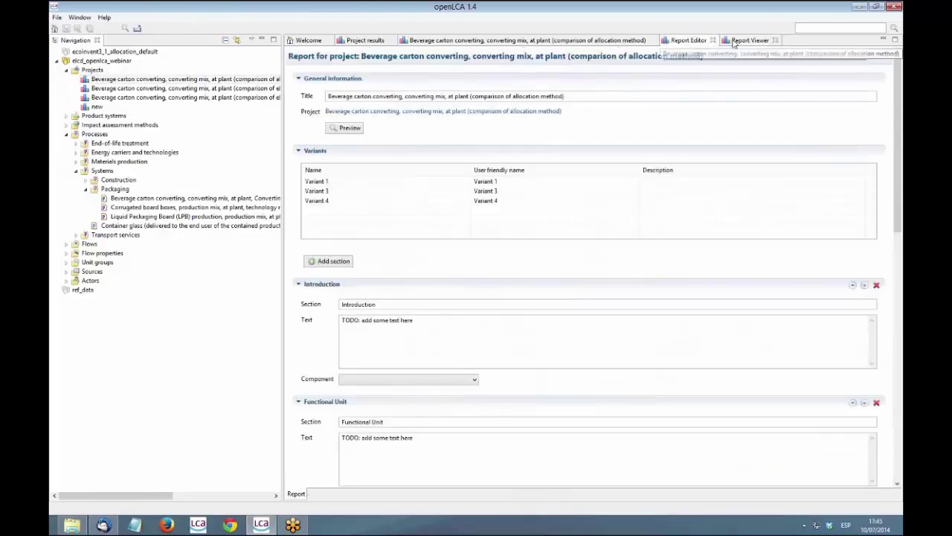
Step: Select the Introduction placeholder text and scroll through the default sections down to Discussion and conclusions
drag(432, 323, 337, 325)
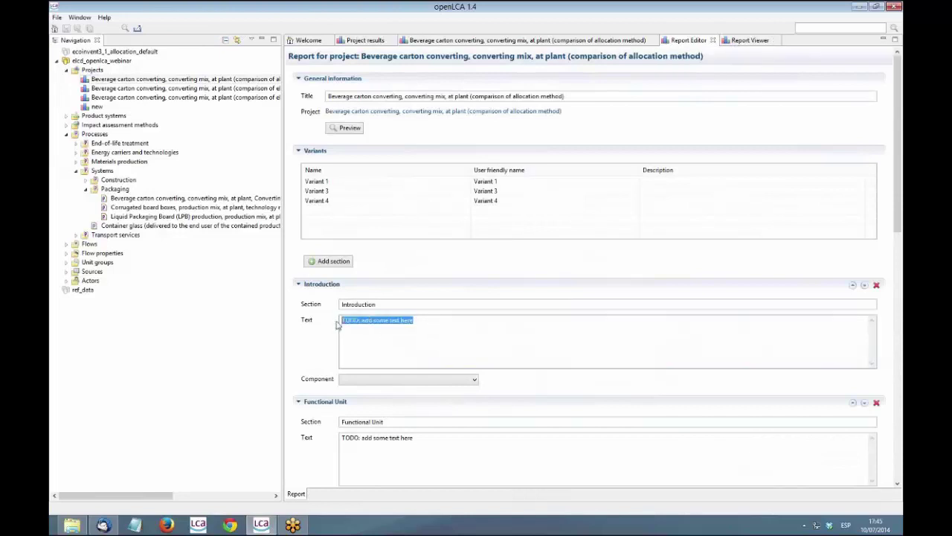
click(532, 304)
click(478, 325)
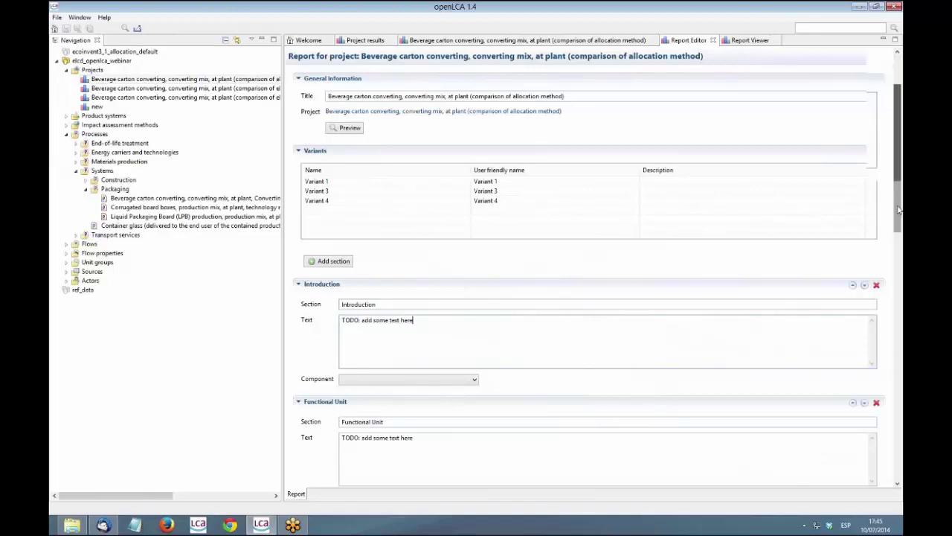
drag(898, 210, 893, 441)
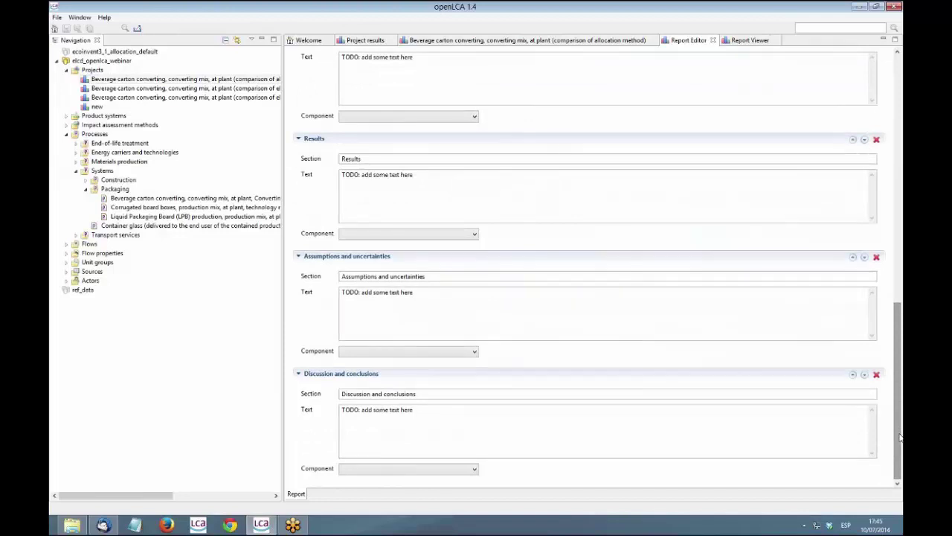
drag(900, 439, 896, 179)
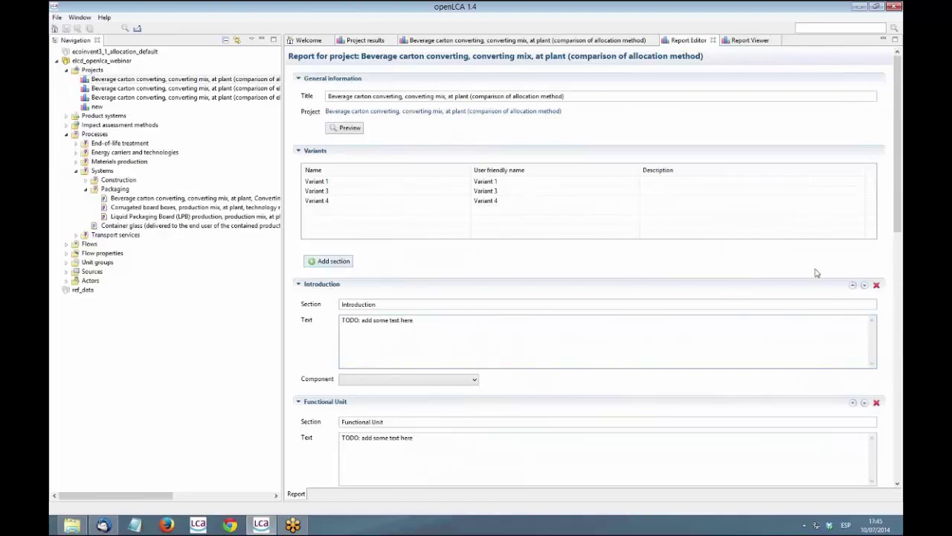
Step: Scroll through the rendered report preview, whose sections all still show placeholder TODO text
click(746, 40)
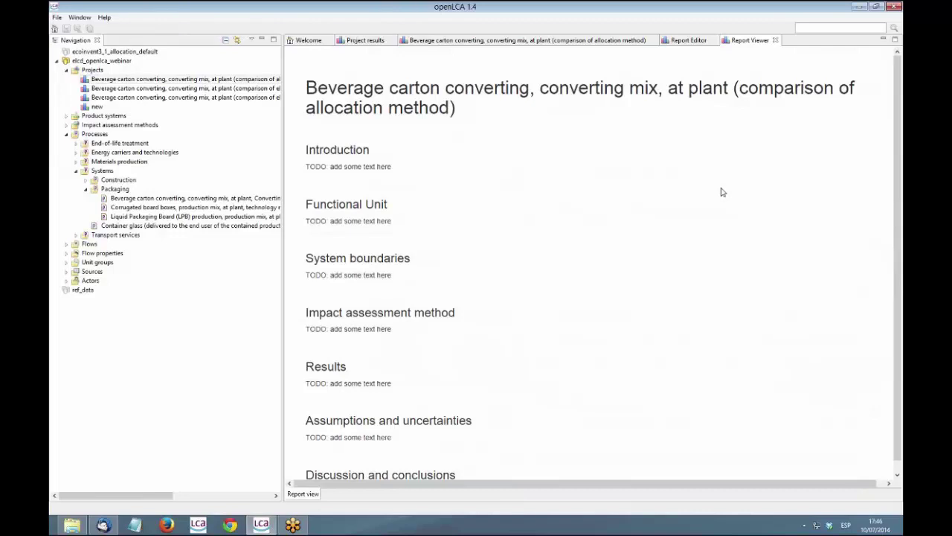
scroll(435, 355, down, 3)
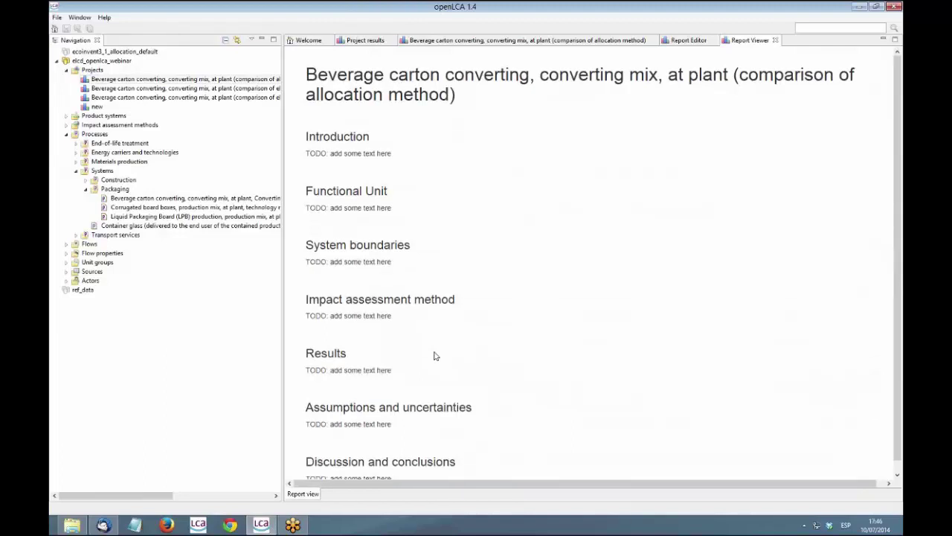
scroll(447, 349, up, 3)
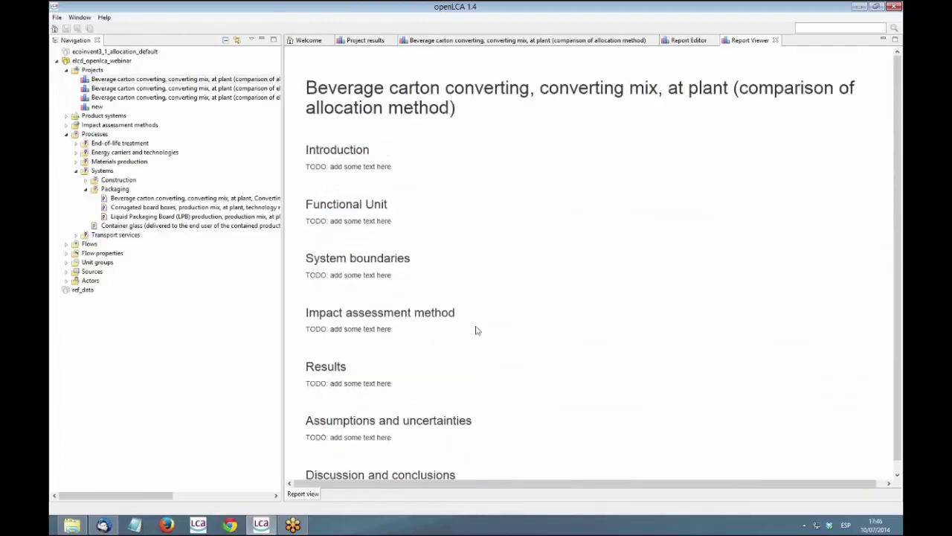
Step: View the project results chart, then the setup with Variants 1, 3, 4 (None, Economic, Causal allocation)
click(372, 43)
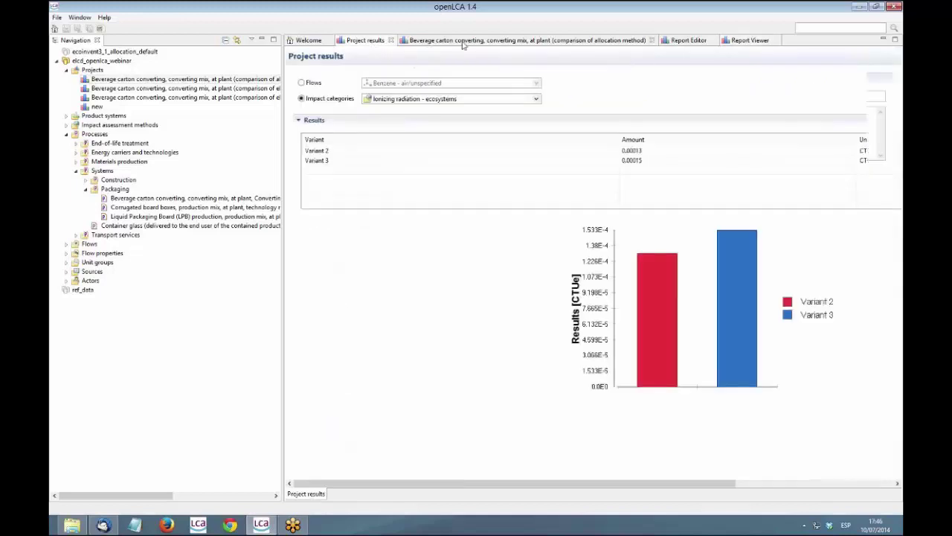
click(462, 42)
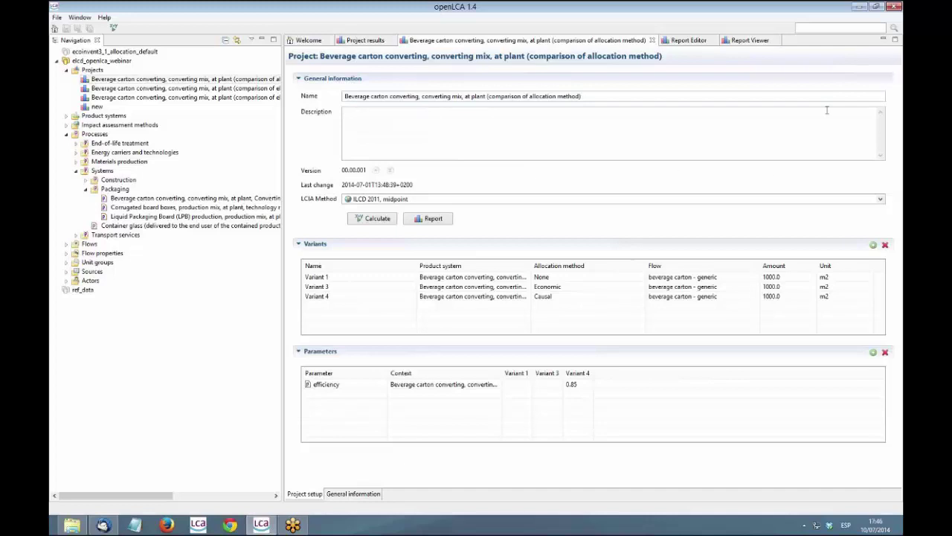
Step: Open ILCD 2011, midpoint from Impact assessment methods and list its Acidification factors
click(66, 125)
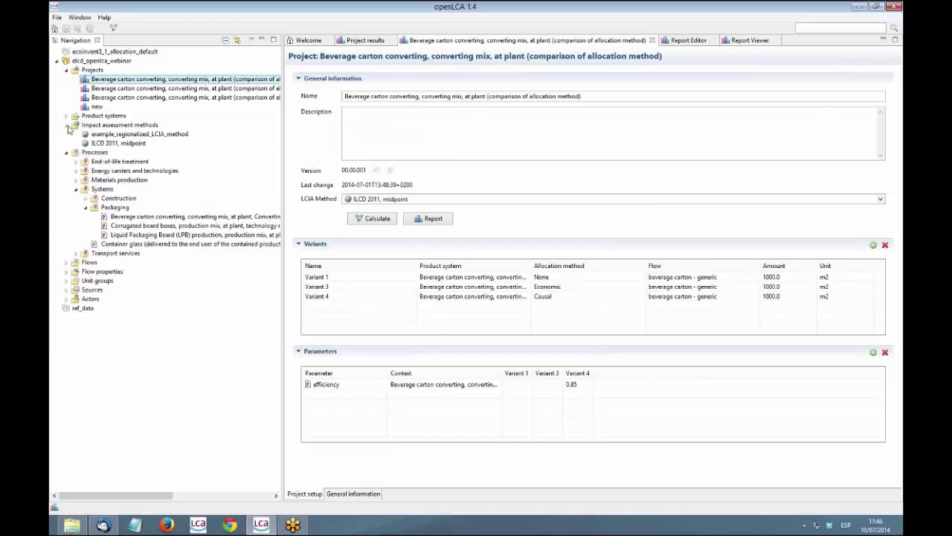
double_click(113, 145)
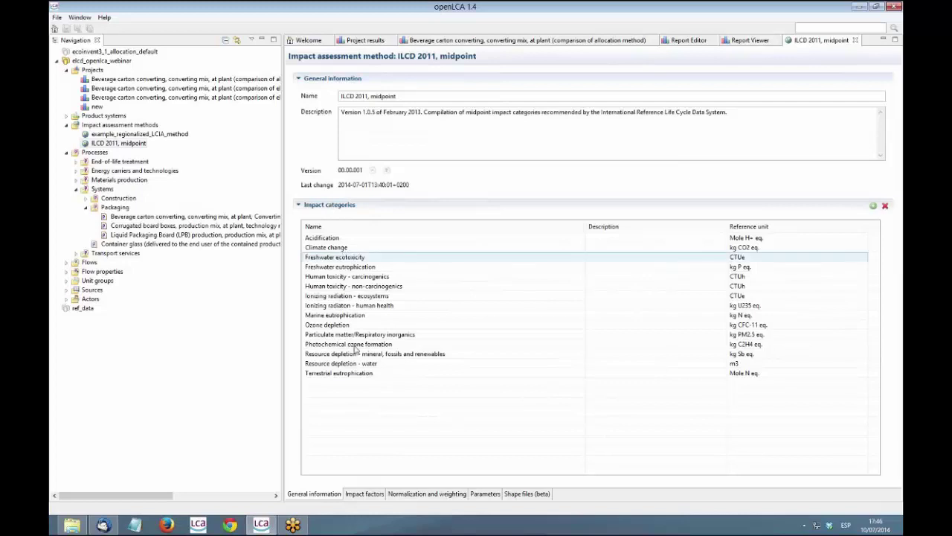
click(364, 494)
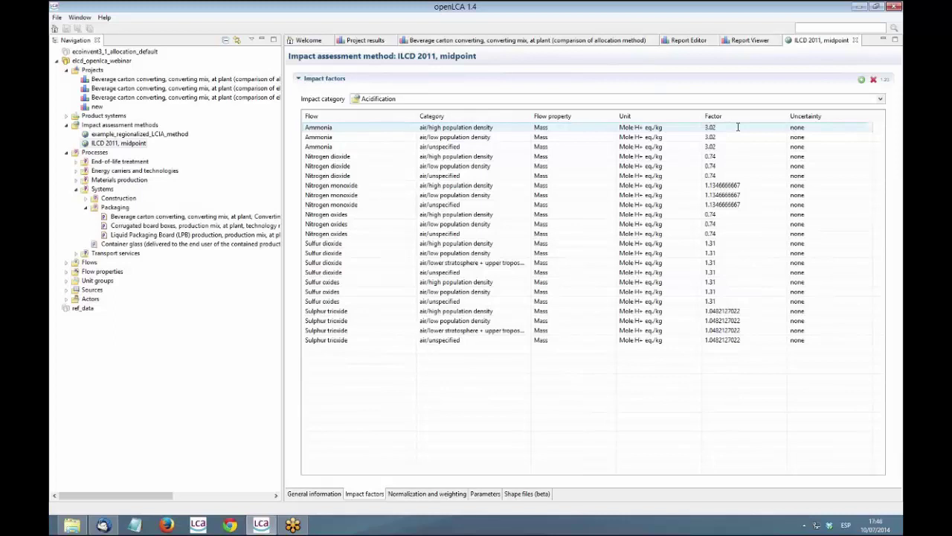
Step: Add a new input parameter p_0 to the ILCD 2011, midpoint method
click(737, 126)
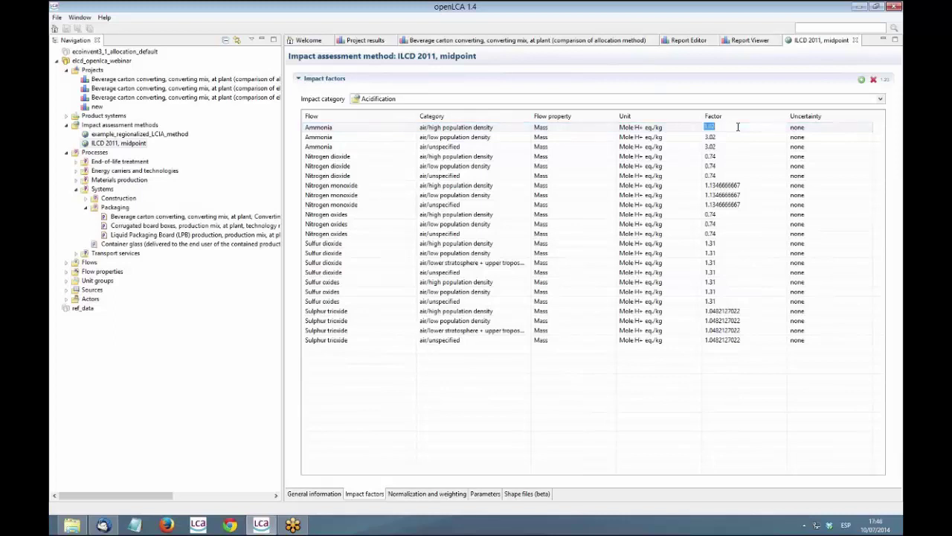
key(Return)
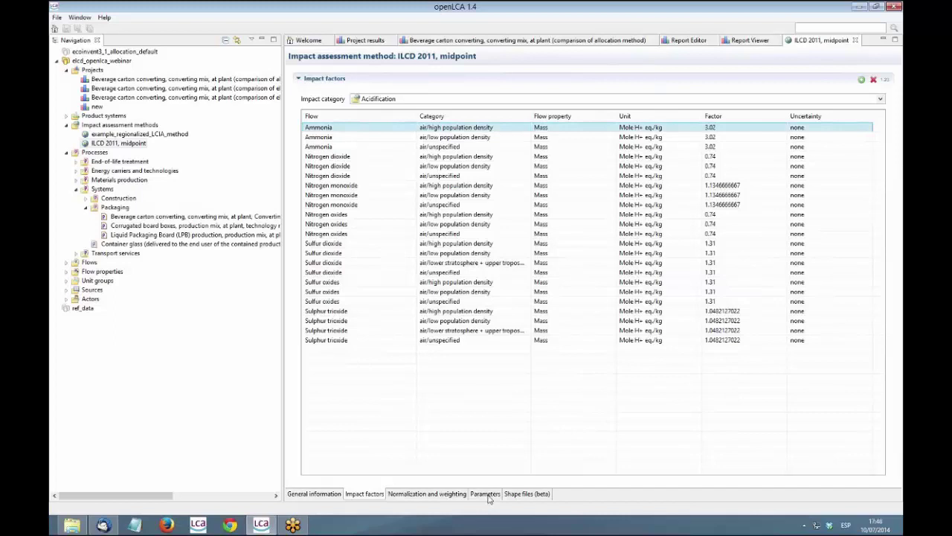
click(485, 494)
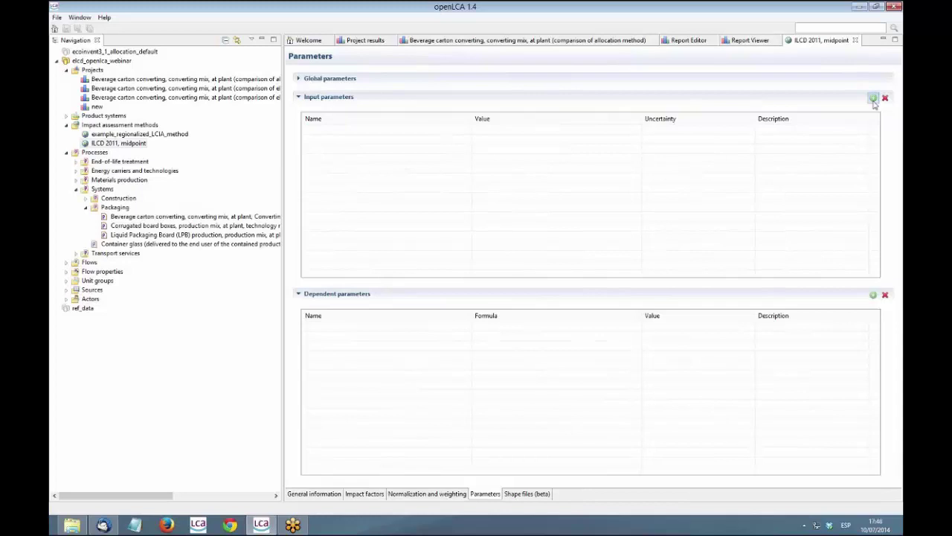
click(873, 98)
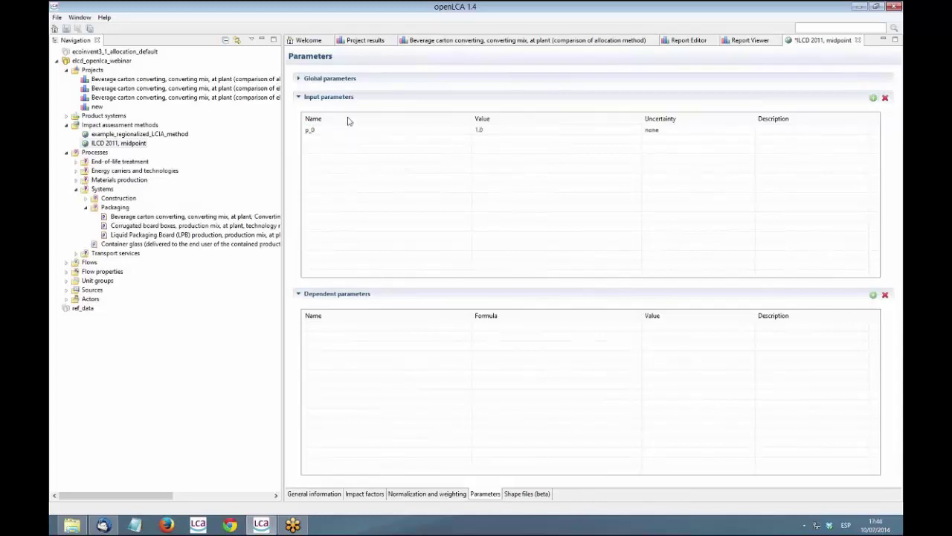
Step: Change the first Ammonia acidification factor to 3.02*p_0 and view the Shape files page
click(365, 494)
click(754, 127)
click(753, 127)
text(*)
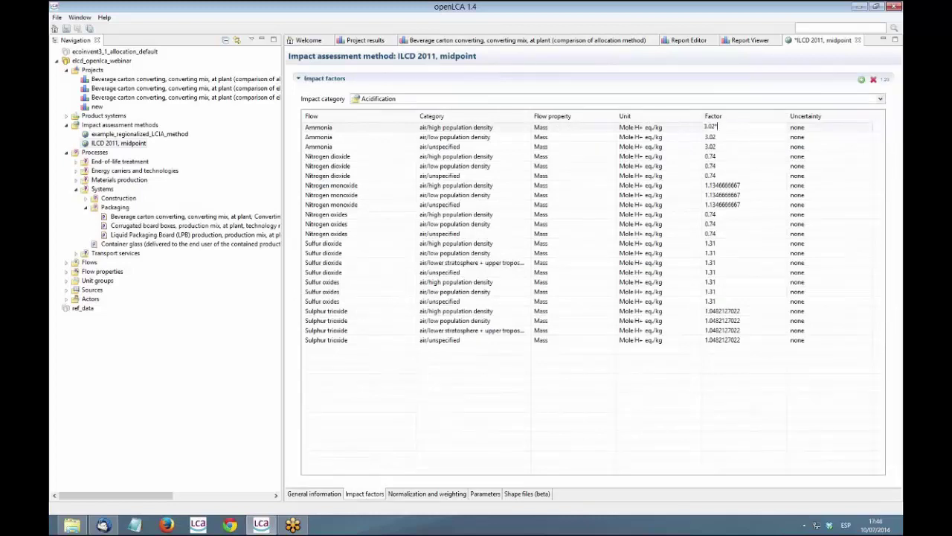
text(p_0)
click(742, 157)
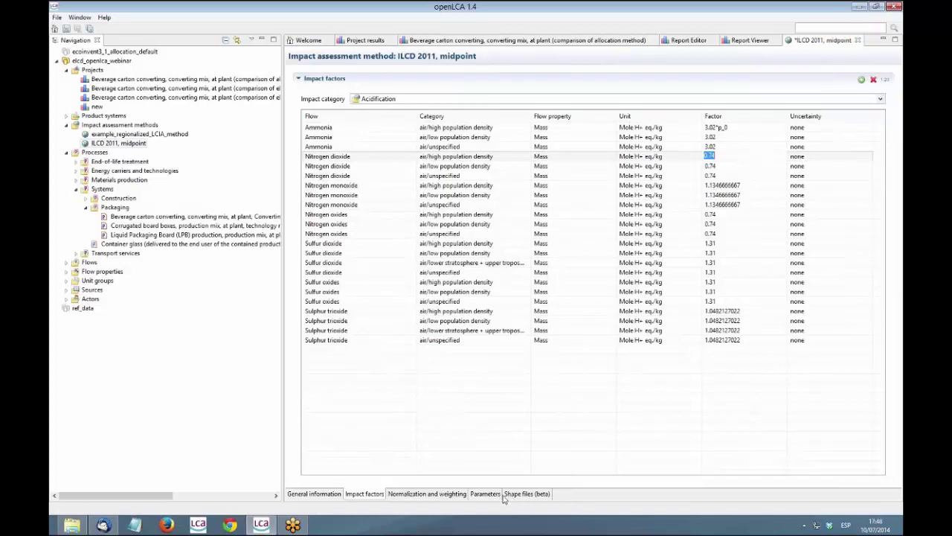
click(521, 496)
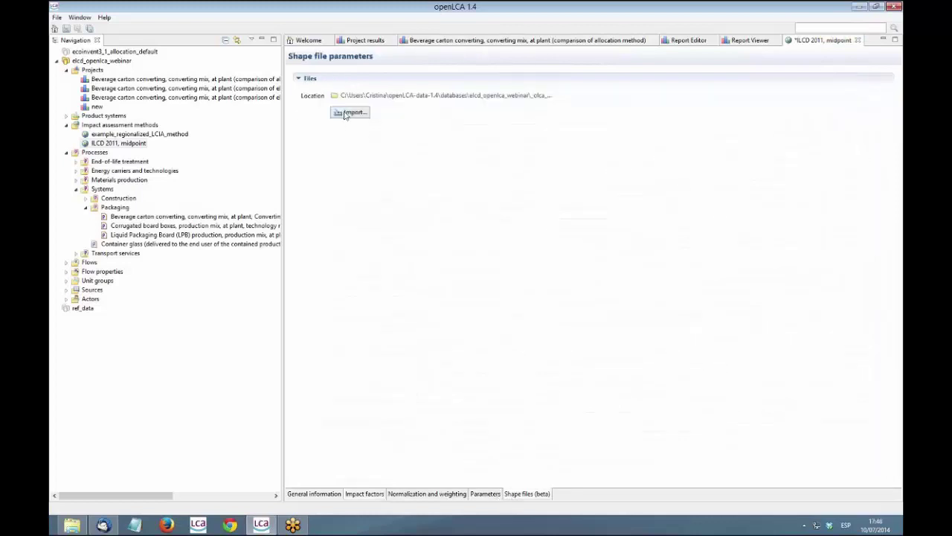
Step: Open example_regionalized_LCIA_method and review its shape files, wsi/WSI_countr parameters and water factors
double_click(119, 136)
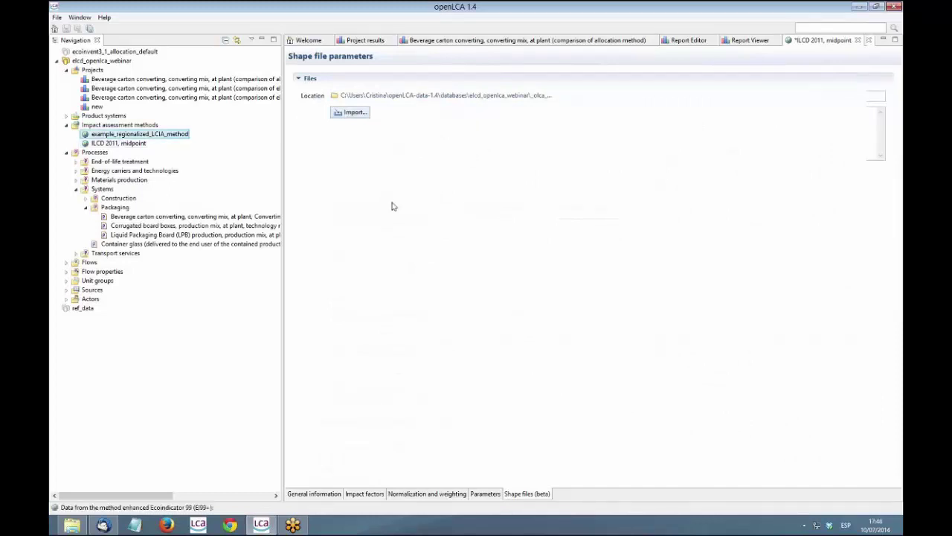
click(522, 496)
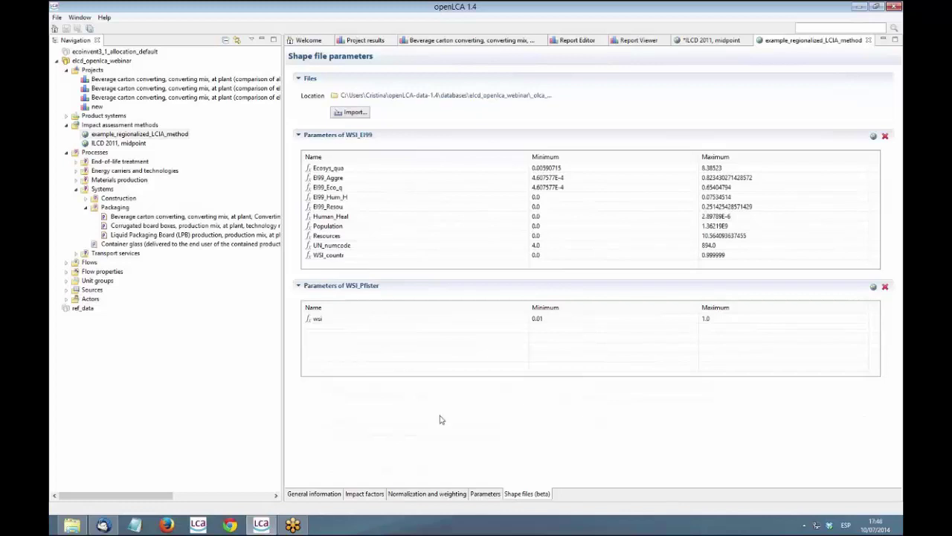
click(486, 495)
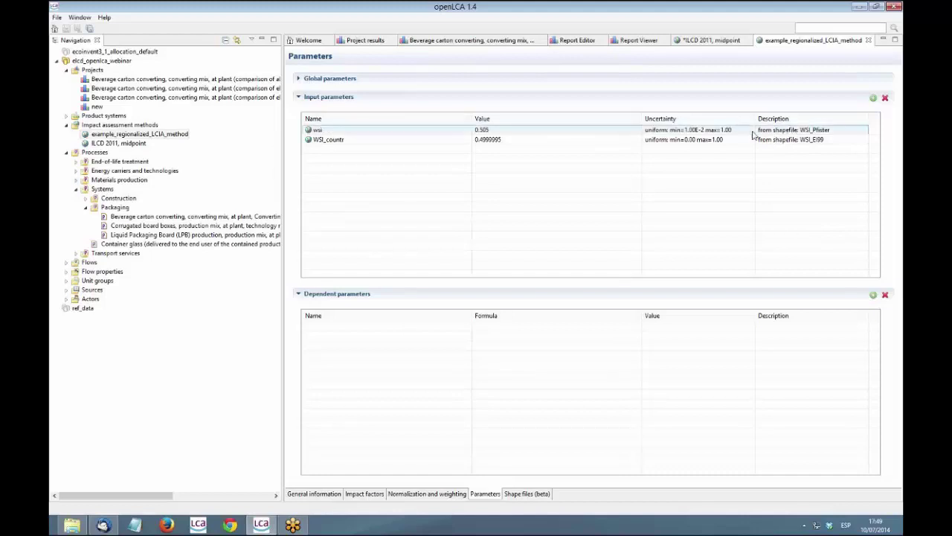
click(364, 493)
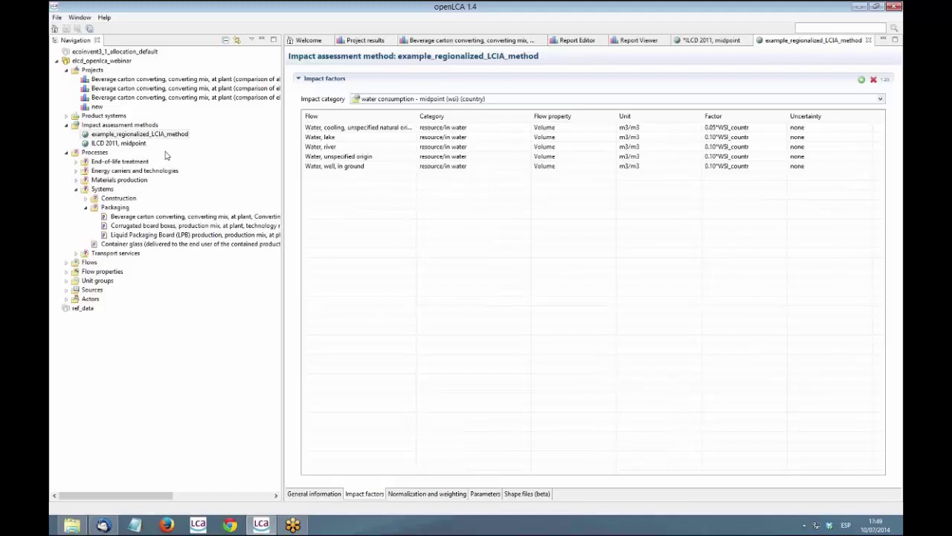
Step: Return to Project results showing Ionizing radiation - ecosystems for Variant 2 (0.00013) and Variant 3 (0.00015)
click(80, 18)
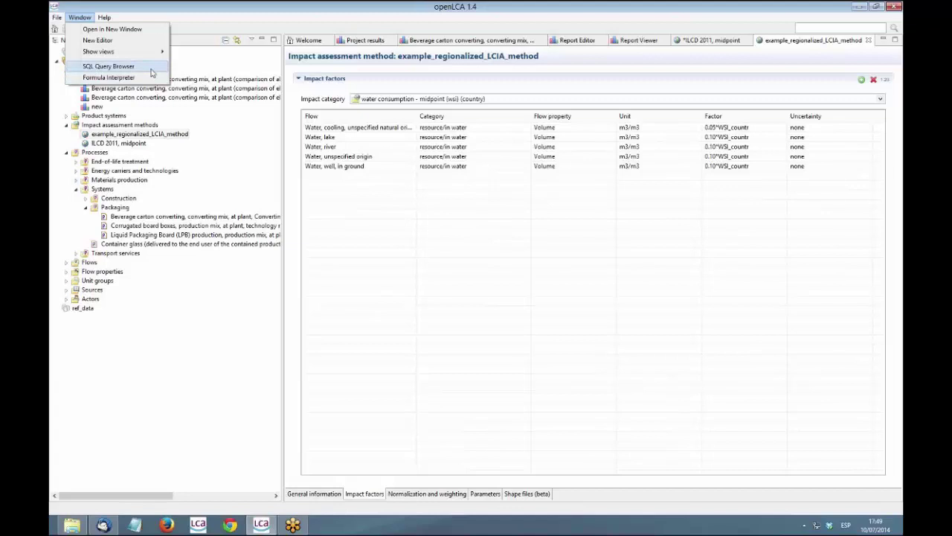
click(202, 115)
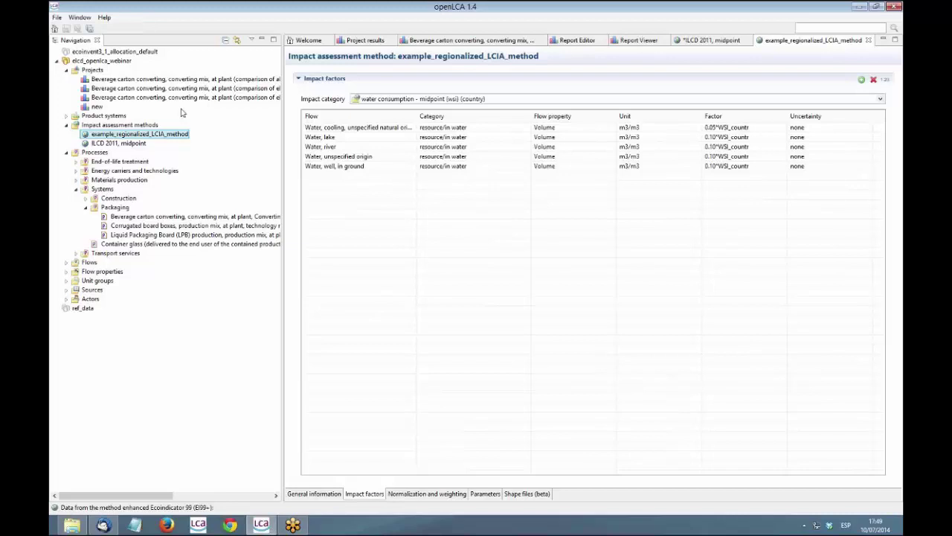
click(884, 365)
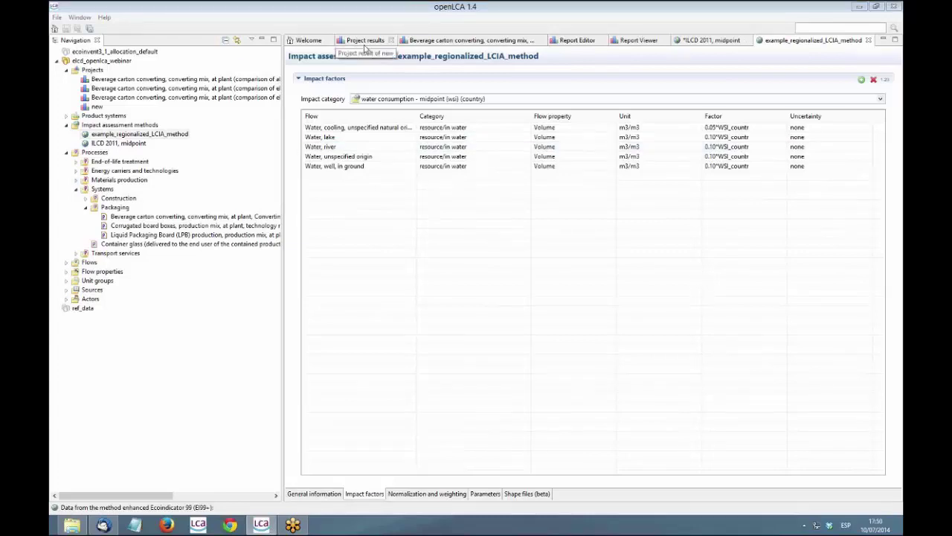
click(414, 41)
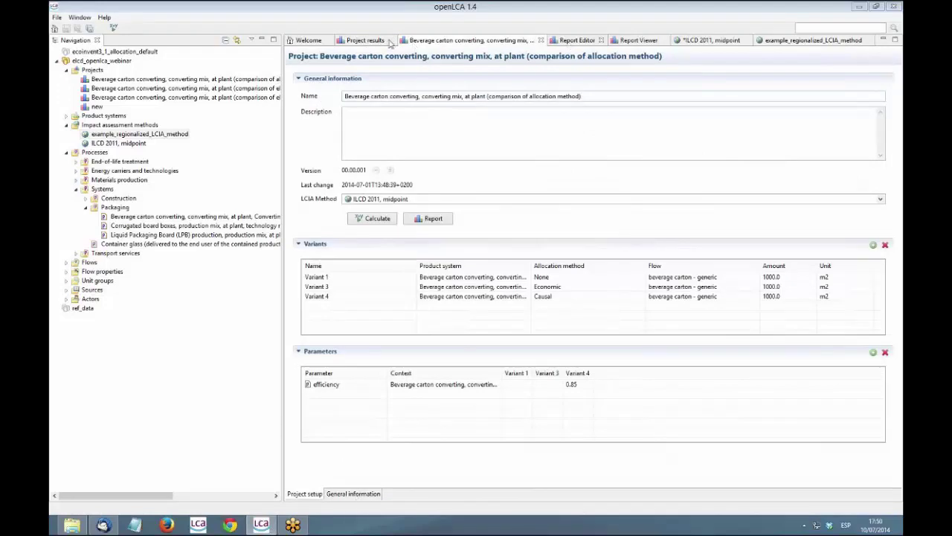
click(359, 41)
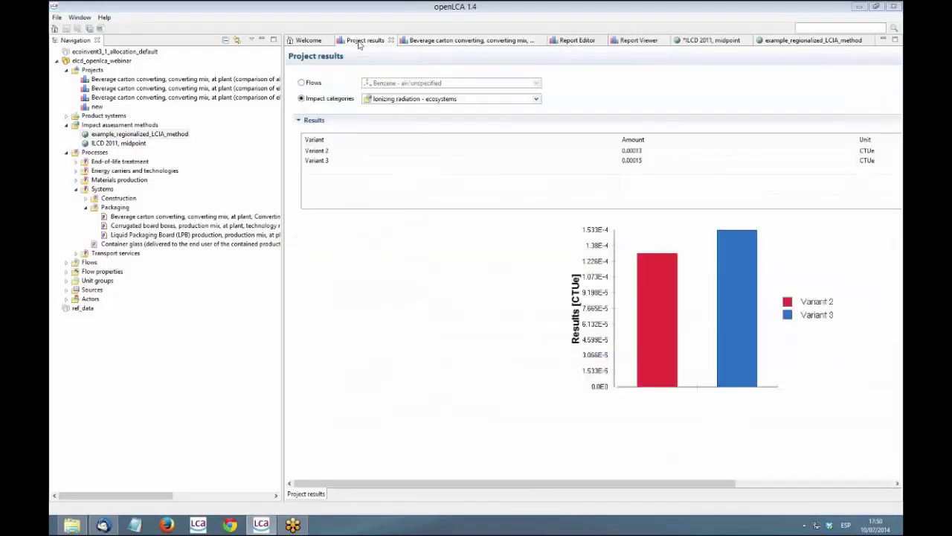
mouse_move(531, 485)
mouse_down()
mouse_move(701, 487)
mouse_move(524, 487)
mouse_up()
click(128, 144)
right_click(130, 146)
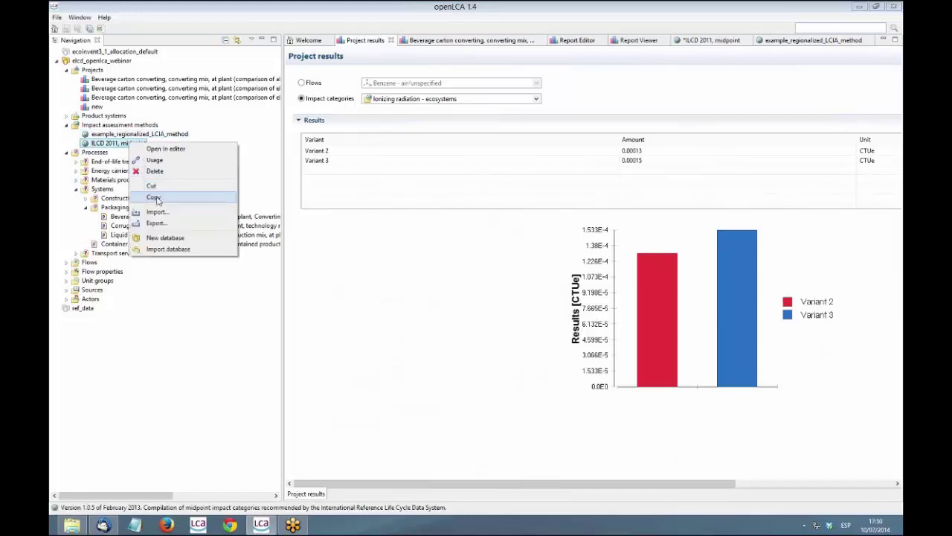
click(159, 191)
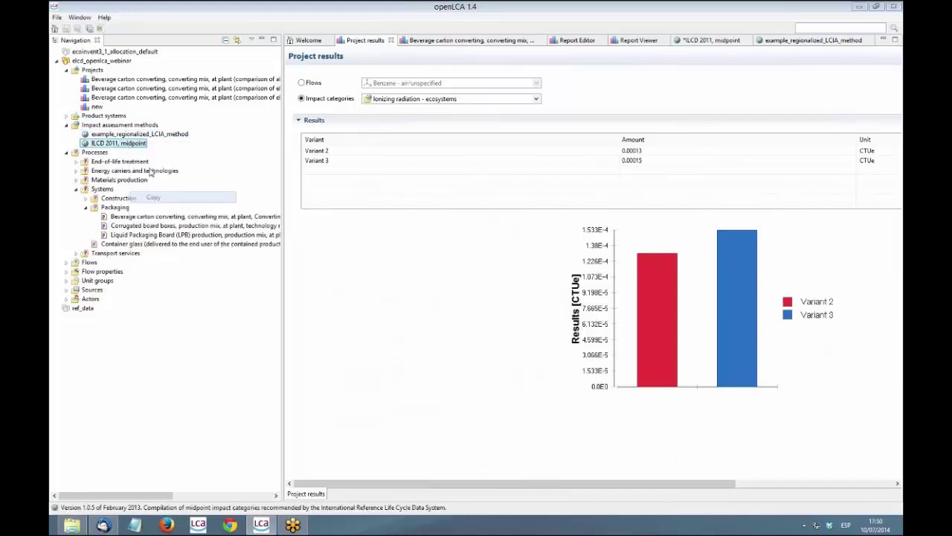
right_click(140, 127)
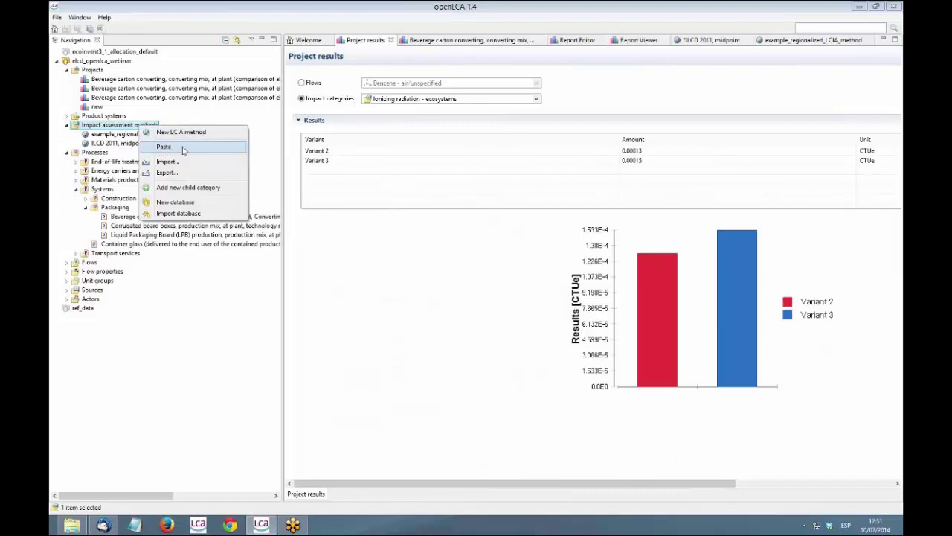
click(260, 146)
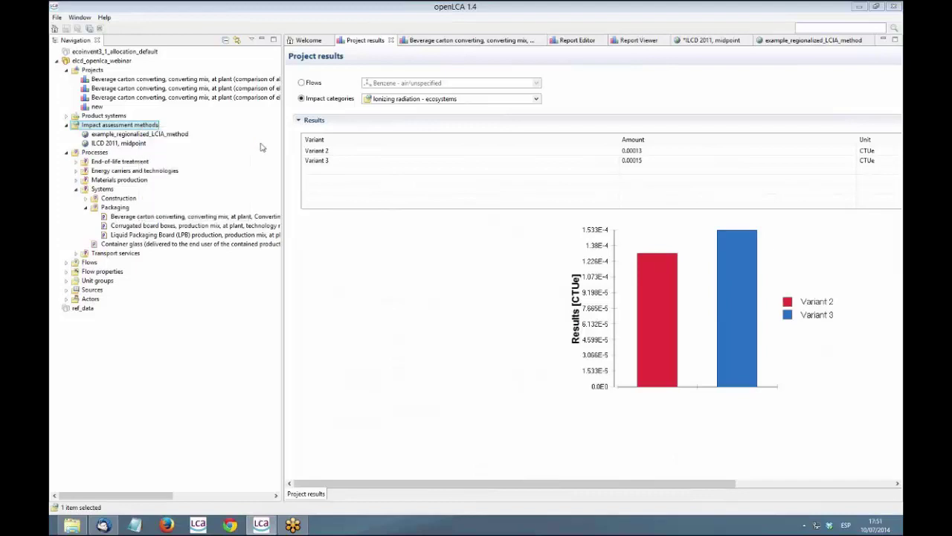
click(874, 44)
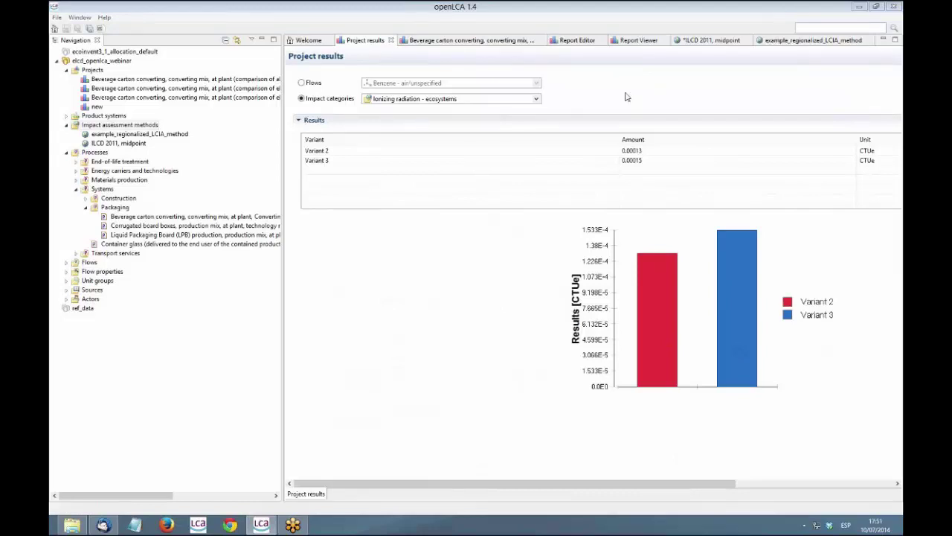
Step: Review the regionalized example method's shape files, normalization sets and water consumption factors, then show ILCD 2011 midpoint
click(790, 44)
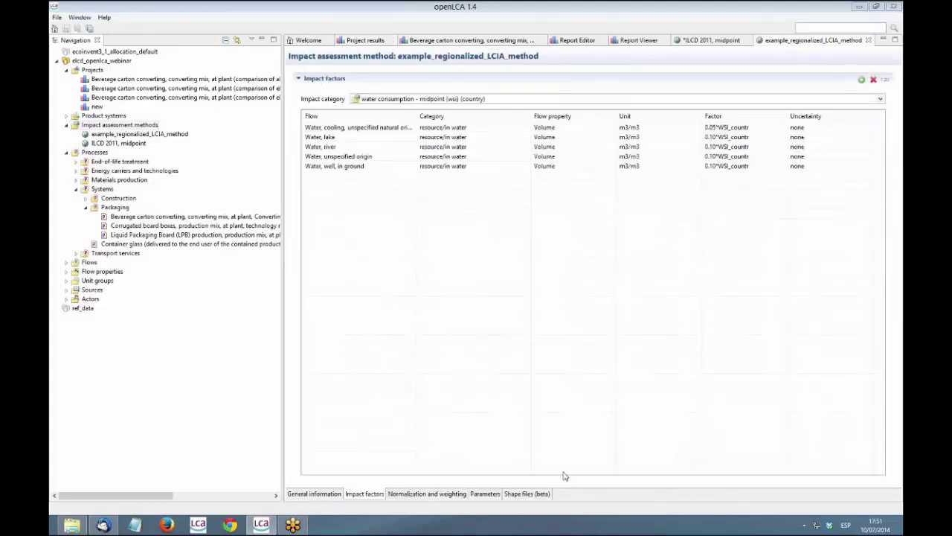
click(512, 494)
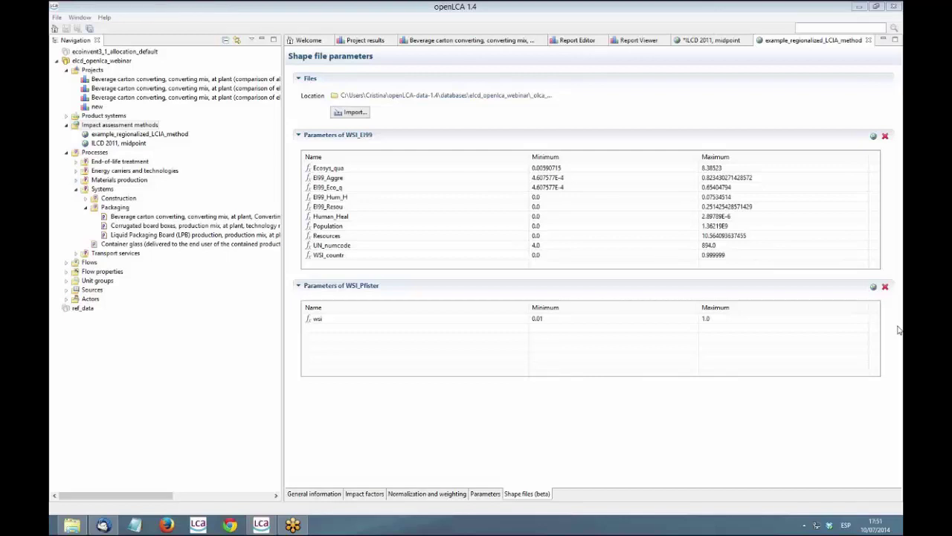
click(452, 494)
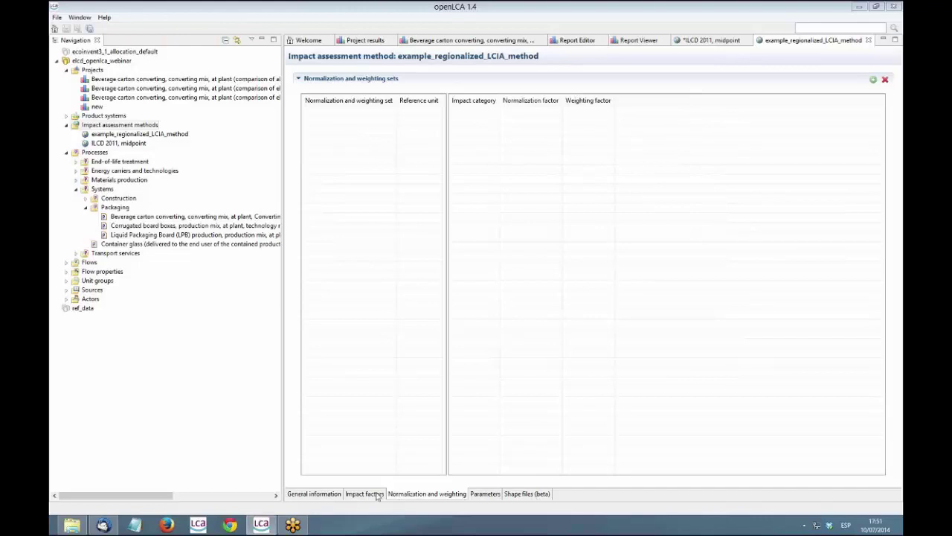
click(371, 495)
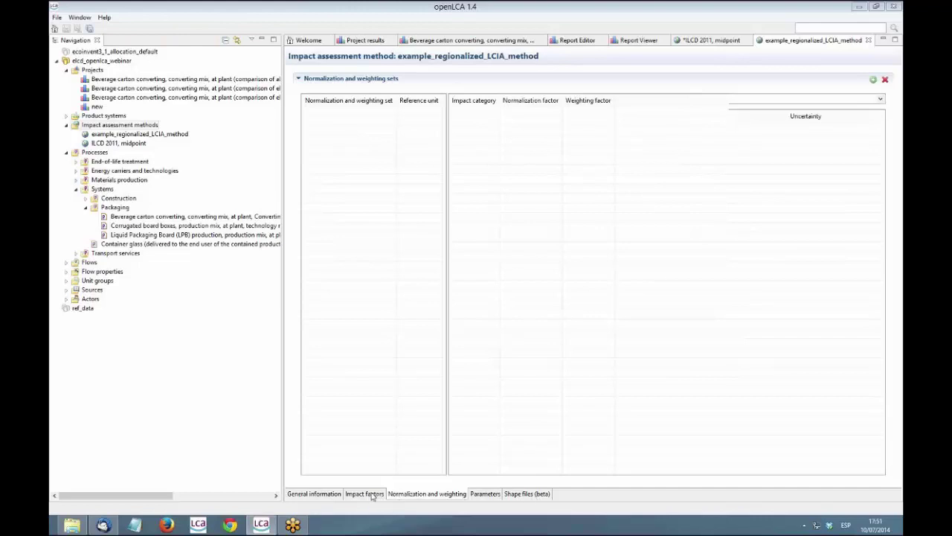
click(700, 41)
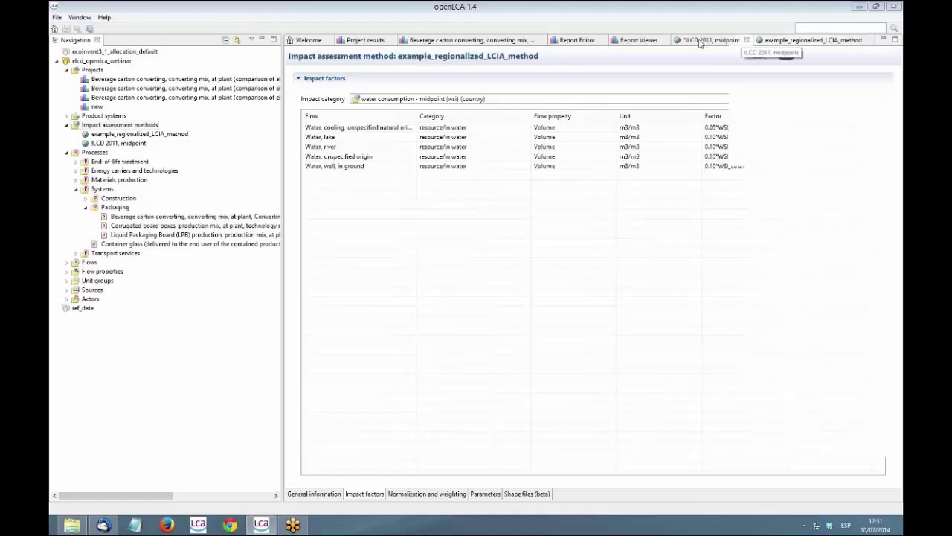
click(403, 500)
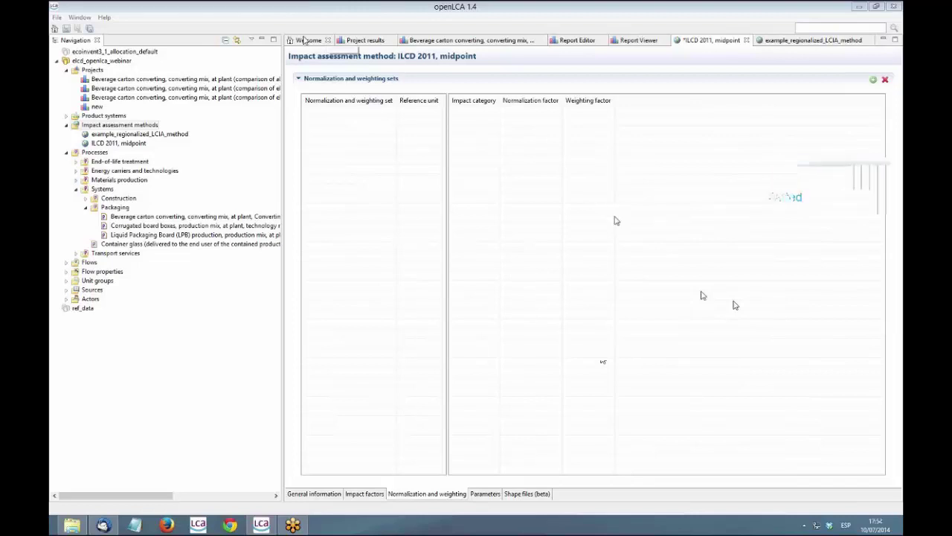
Step: From the Welcome page's manuals link, browse to the openLCA website's Videos page
click(304, 40)
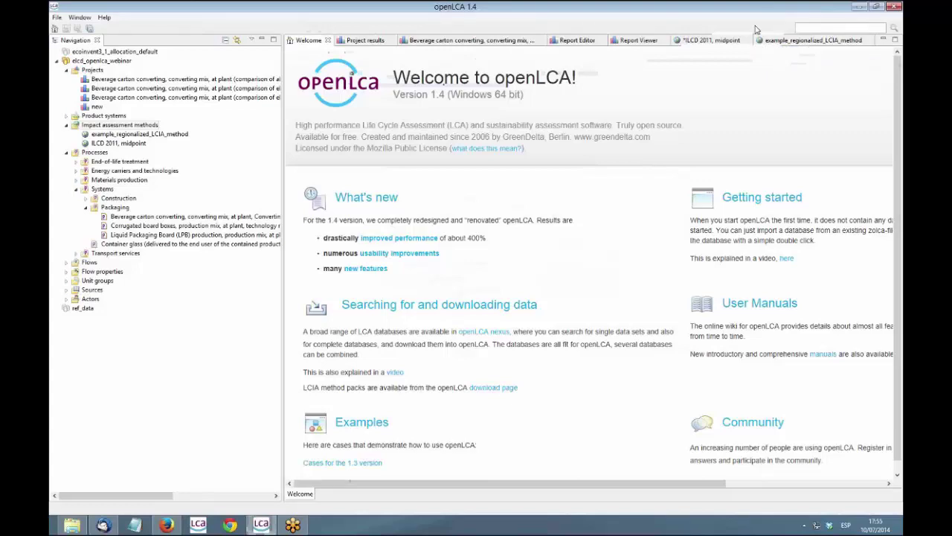
click(823, 357)
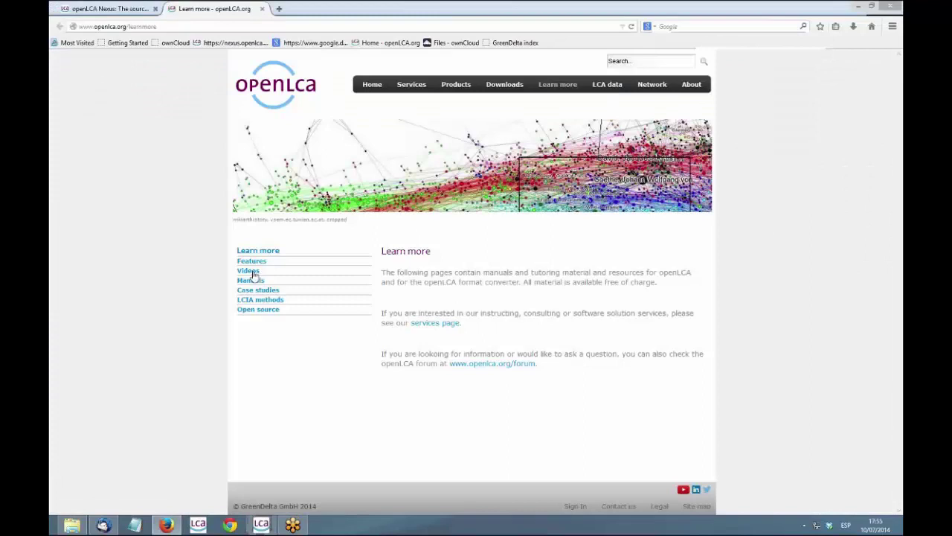
click(249, 271)
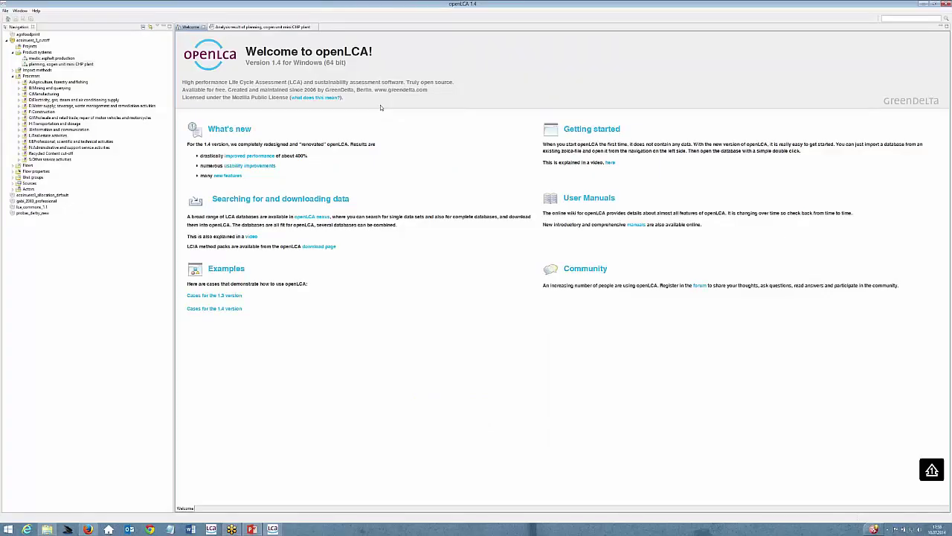
Step: Expand Processes > A:Agriculture > 01:Crop and animal production > 011, peek at 0111, then collapse it
click(33, 148)
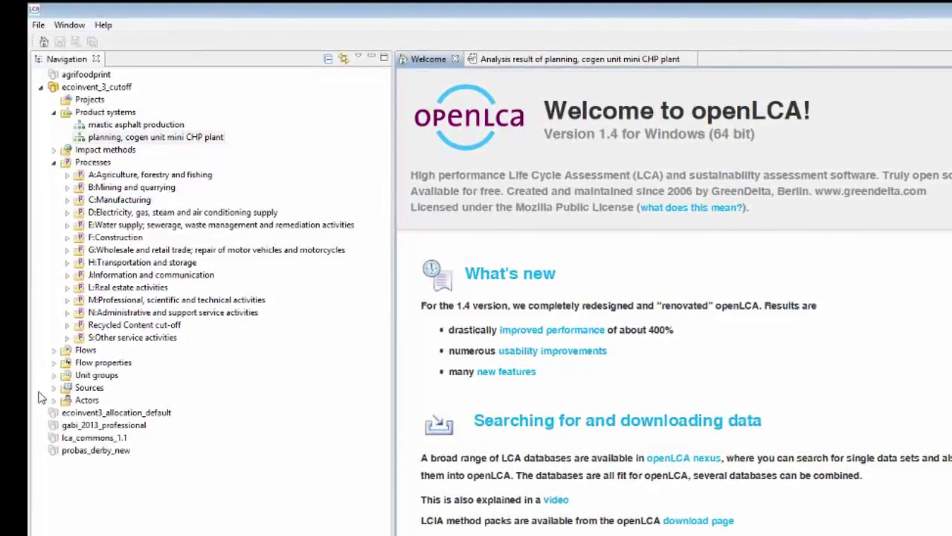
click(64, 173)
click(76, 186)
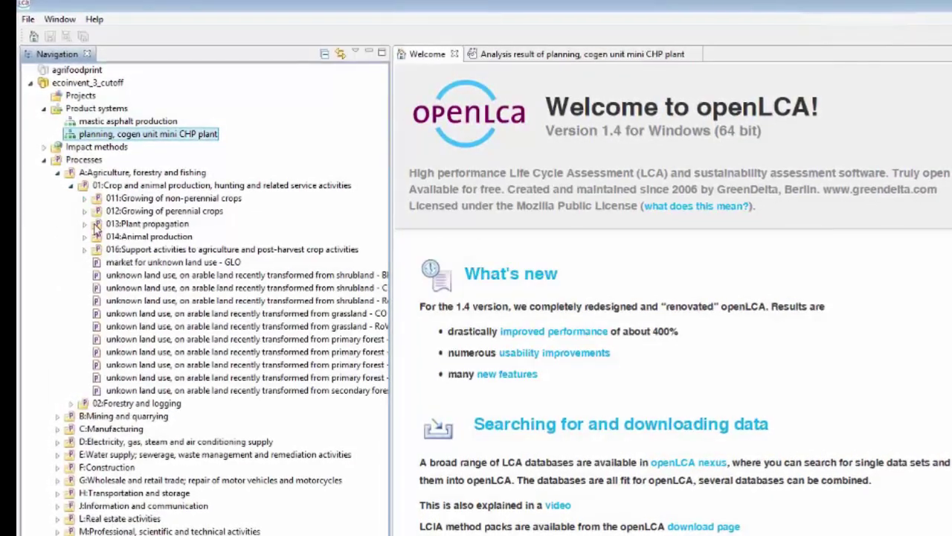
click(93, 197)
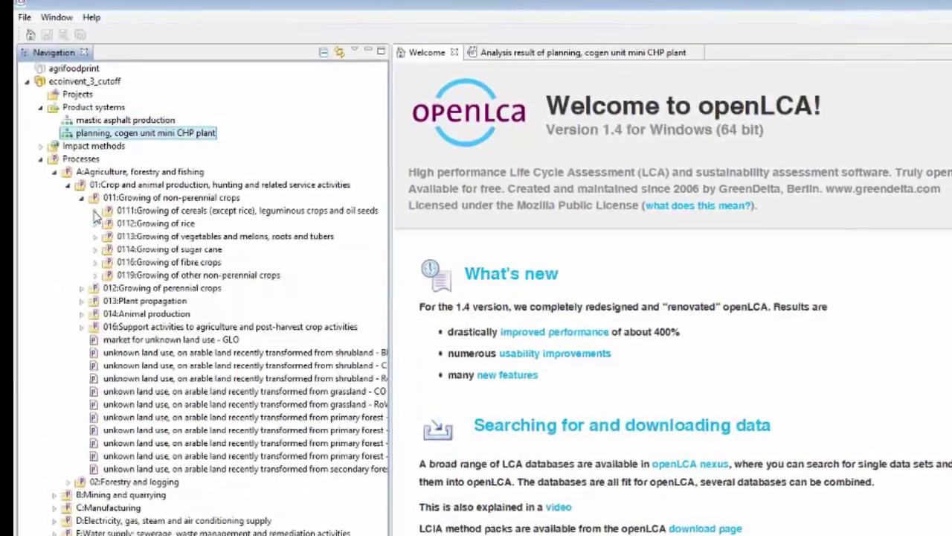
click(96, 205)
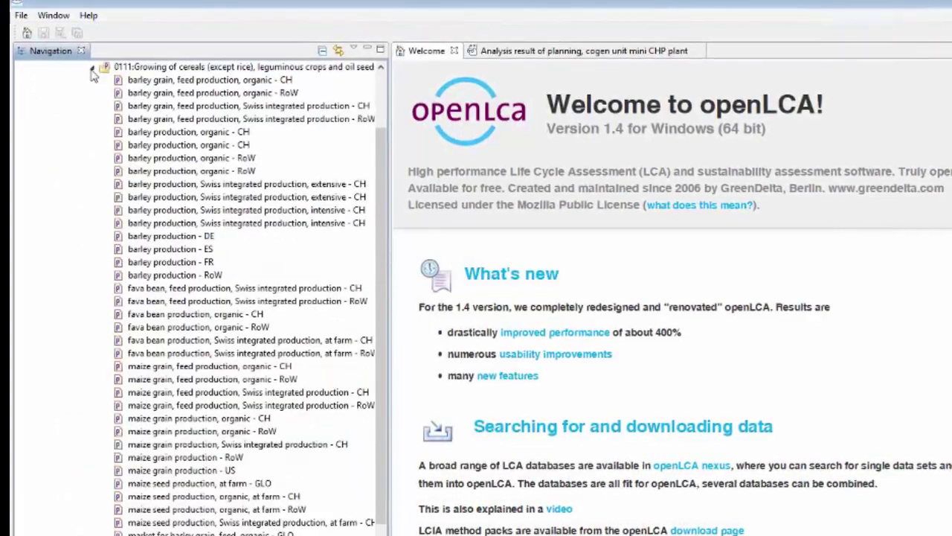
click(90, 66)
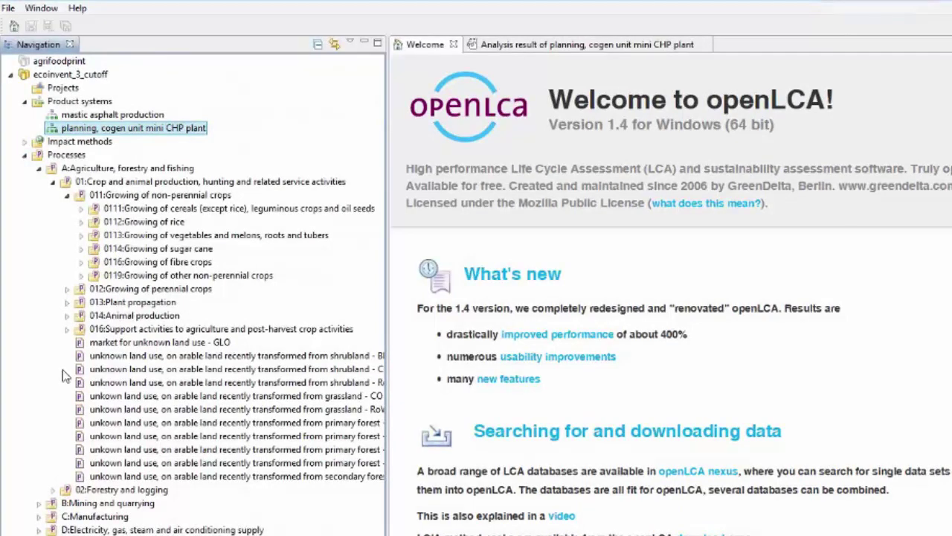
Step: Open the 'planning, cogen unit mini CHP plant' product system and show its model graph
double_click(113, 132)
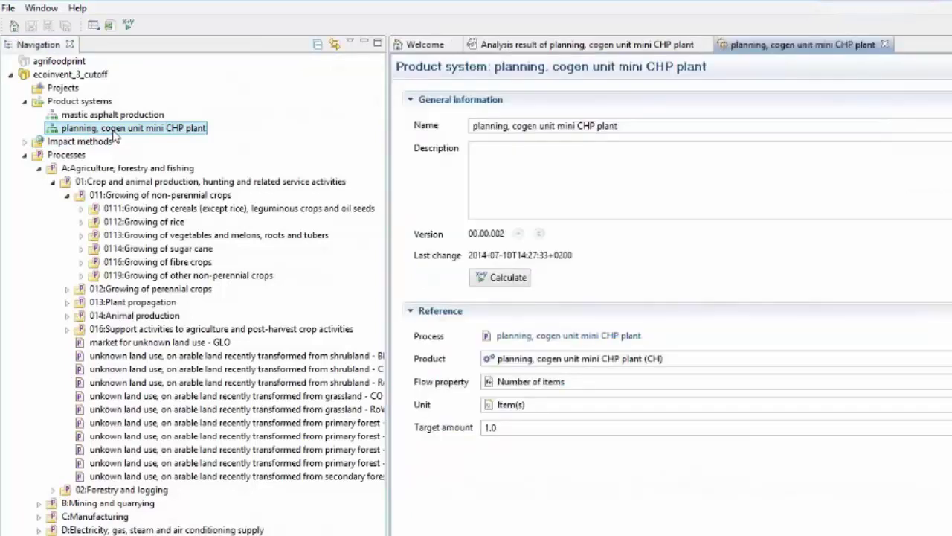
click(653, 72)
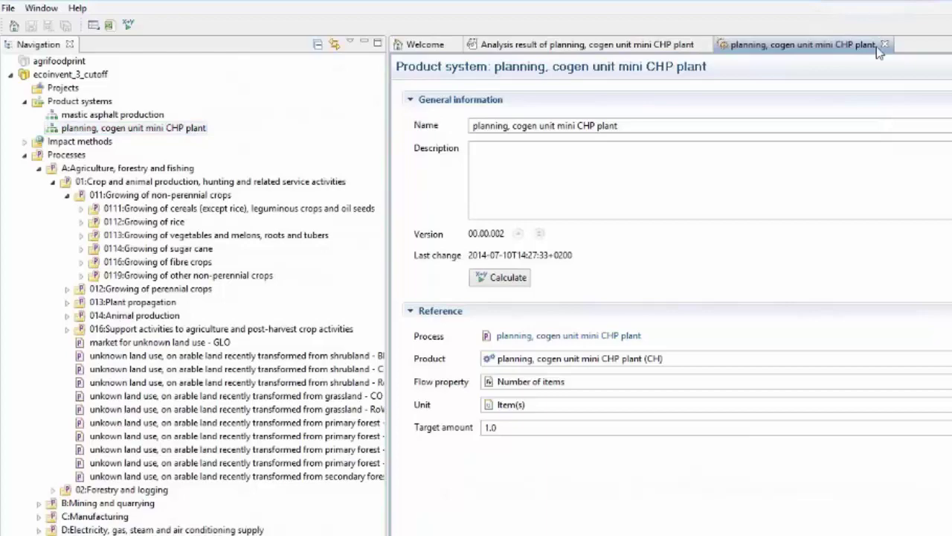
click(178, 129)
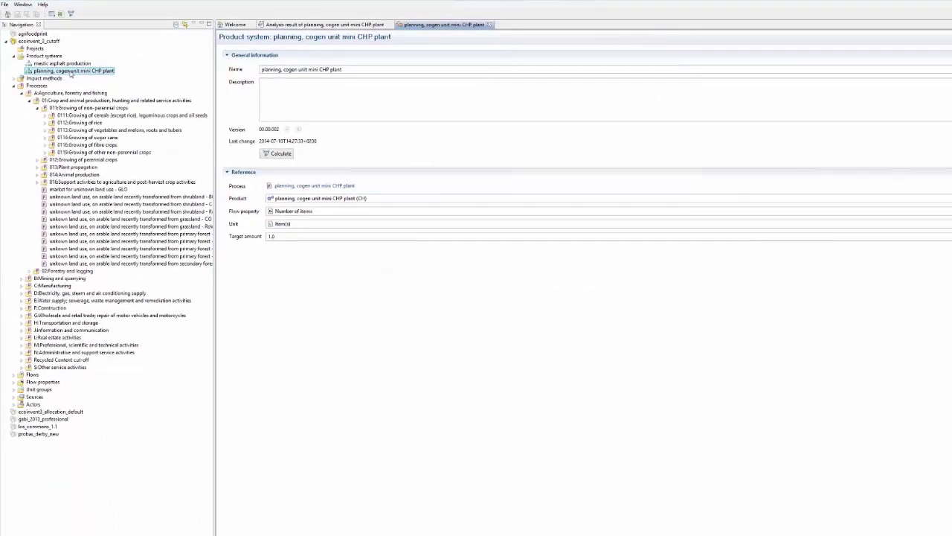
click(337, 428)
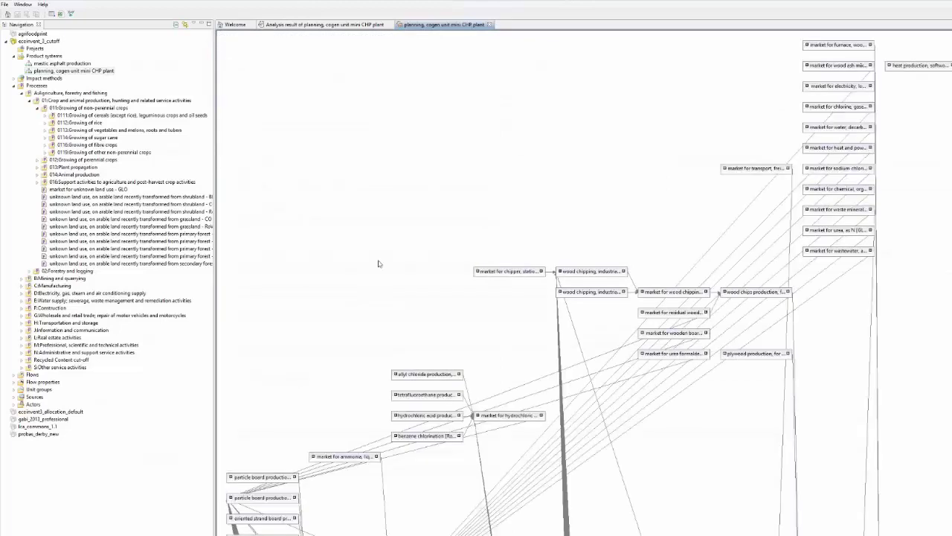
Step: Use a miniature overview to pan the CHP graph, then expand the ammonia production node's suppliers
right_click(341, 160)
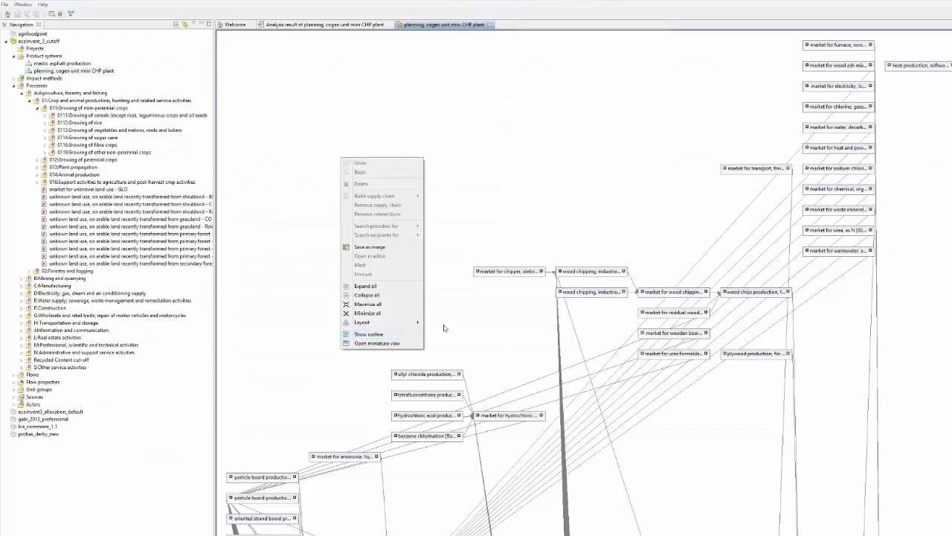
click(377, 343)
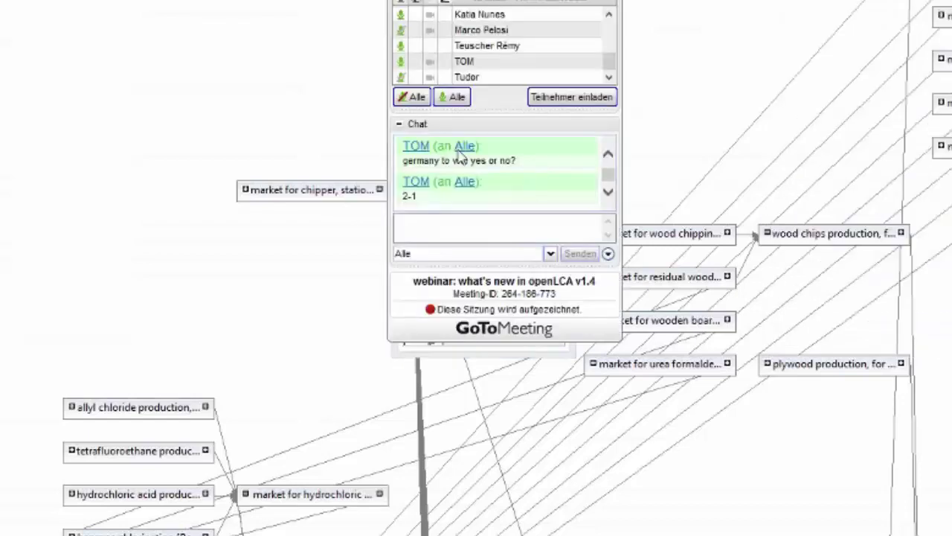
drag(459, 151, 88, 9)
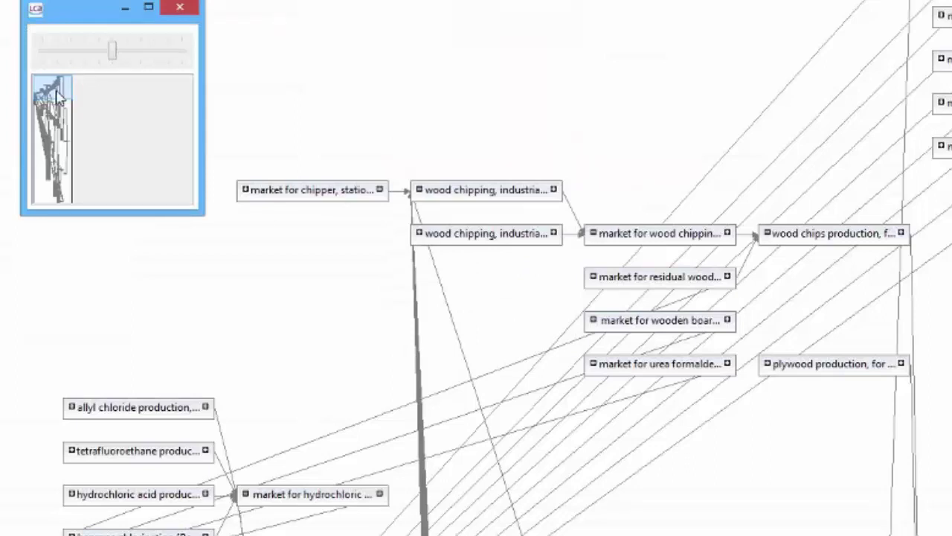
drag(60, 96, 67, 234)
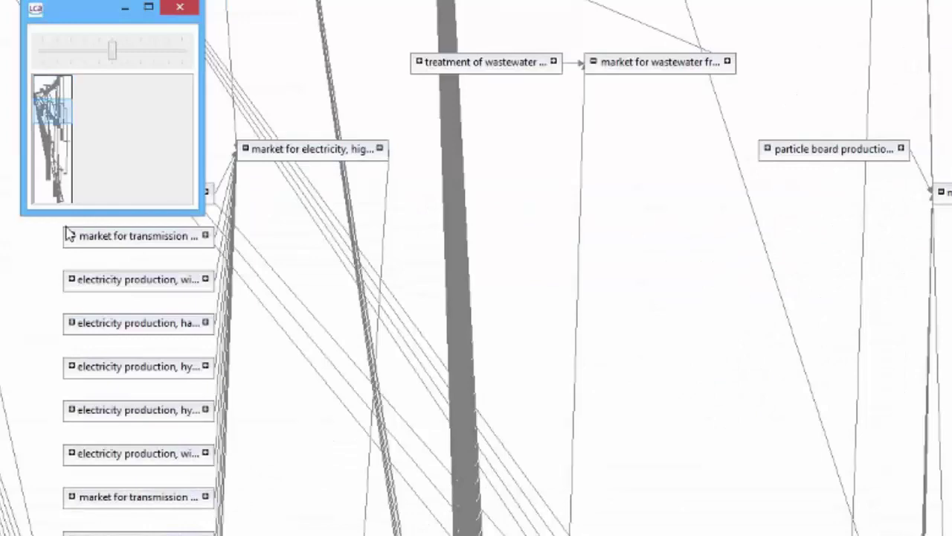
click(67, 103)
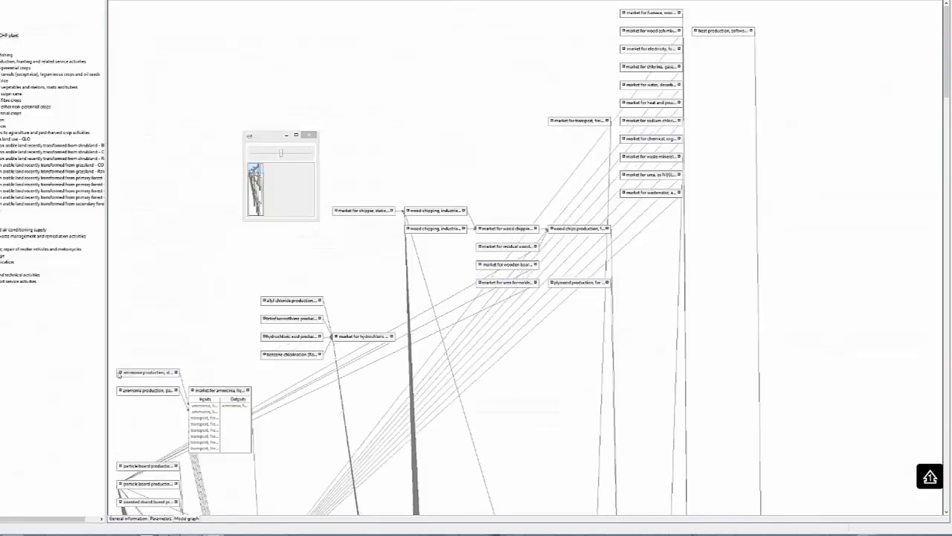
click(120, 373)
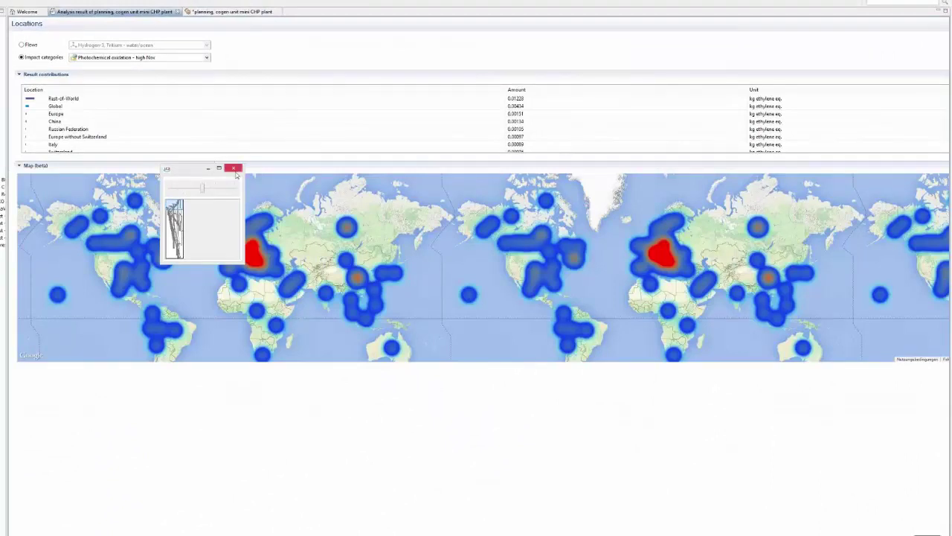
Step: Close the floating miniature overview window to uncover the Photochemical oxidation - high Nox location map
click(234, 170)
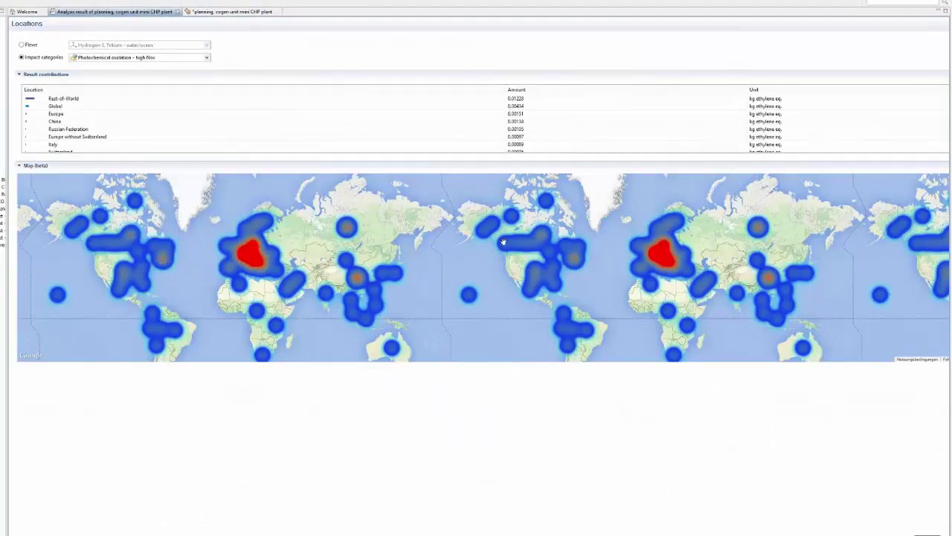